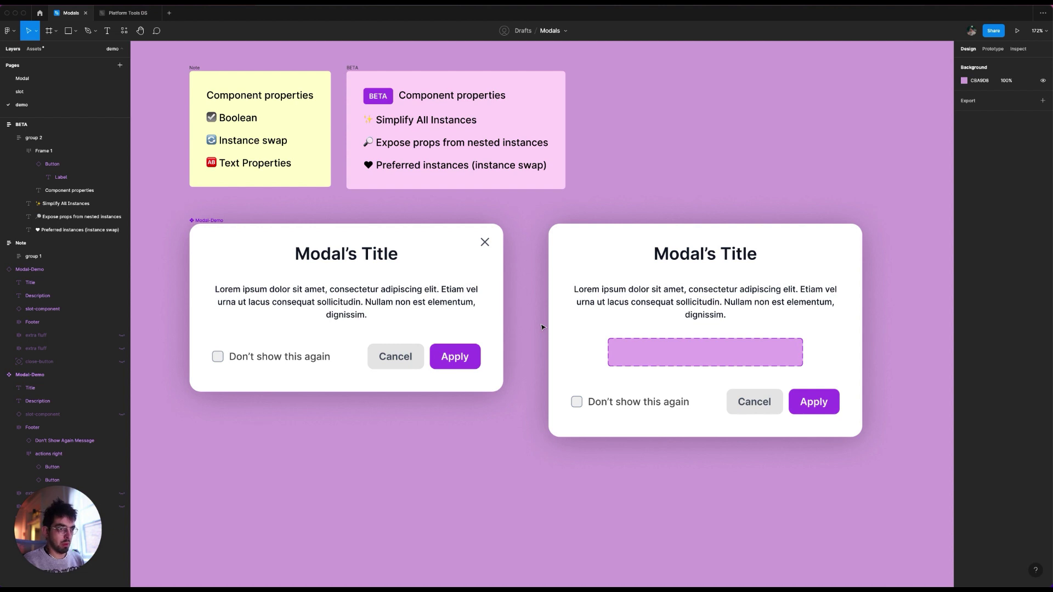
Select the right-hand Modal-Demo instance so its component properties appear in the Design panel
{"action": "left_click", "coordinate": [552, 326]}
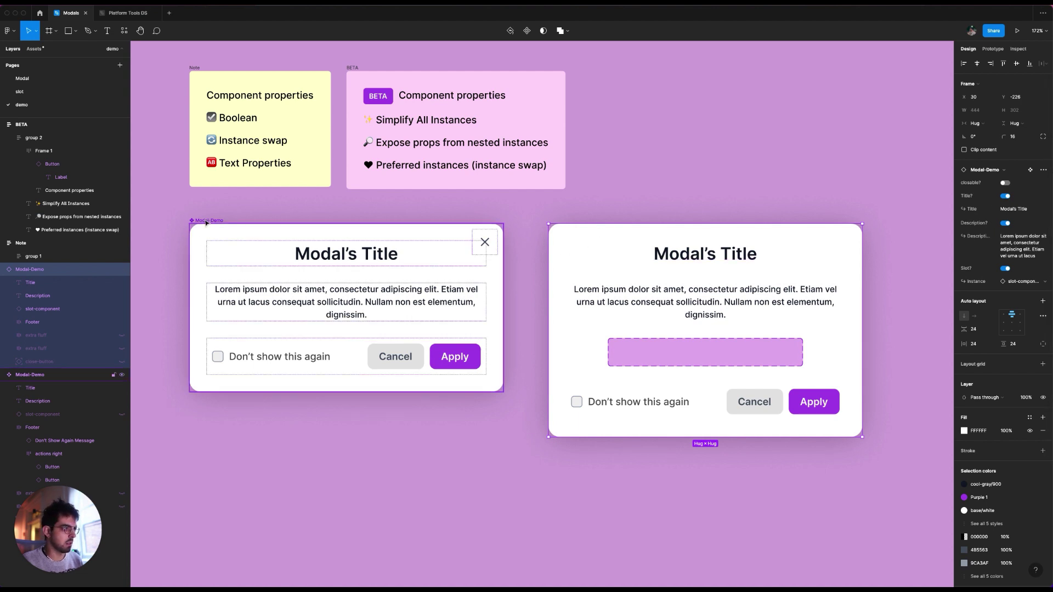
Toggle the right modal's Title? property off and on and set its text to 'Title'
{"action": "left_click", "coordinate": [1004, 196]}
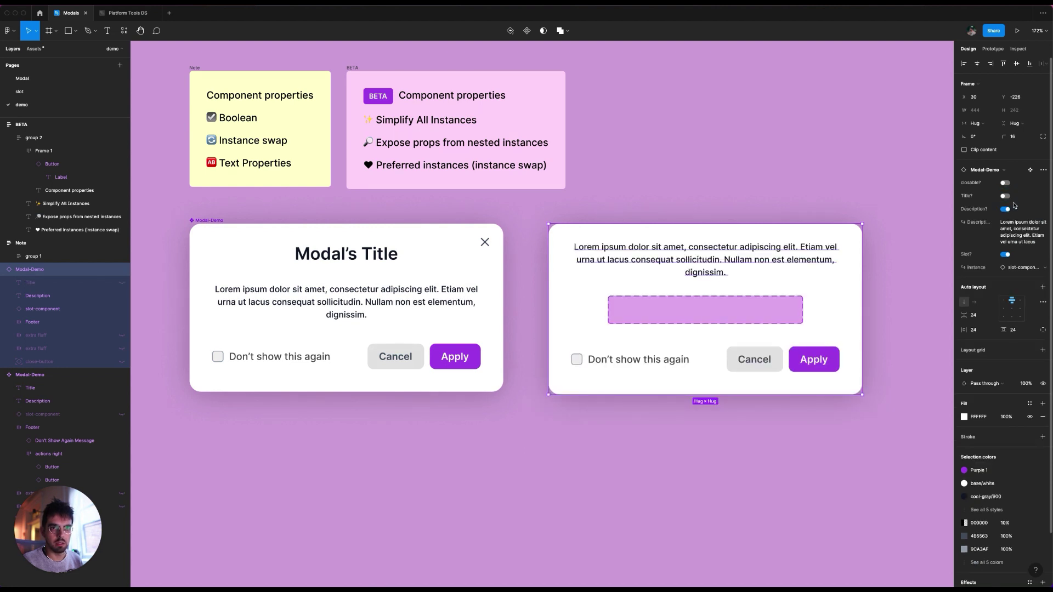
{"action": "left_click", "coordinate": [1005, 196]}
{"action": "left_click", "coordinate": [1013, 213]}
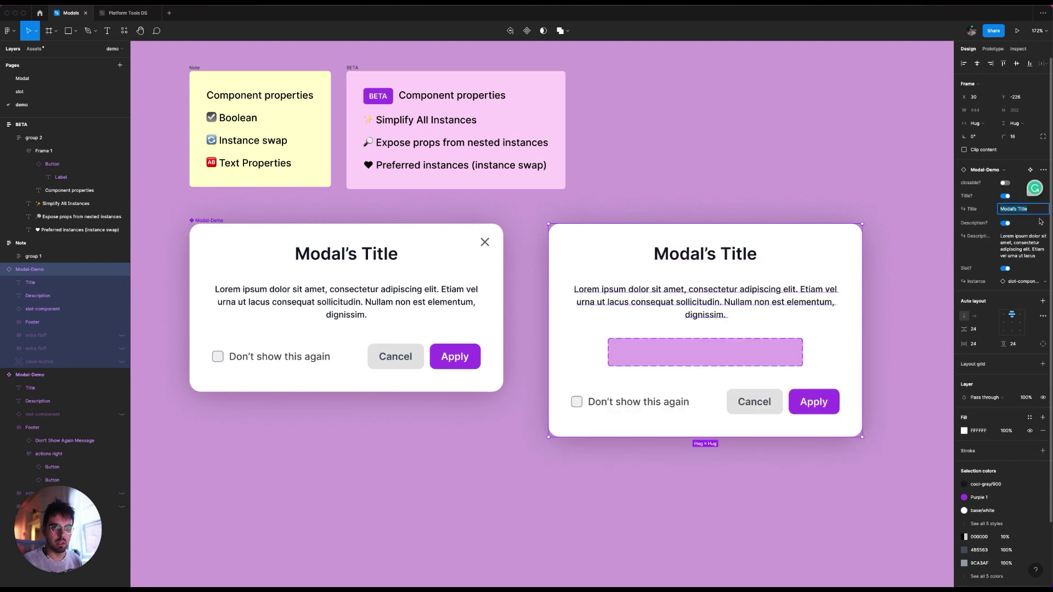
{"action": "type", "text": "Title"}
{"action": "key", "text": "Return"}
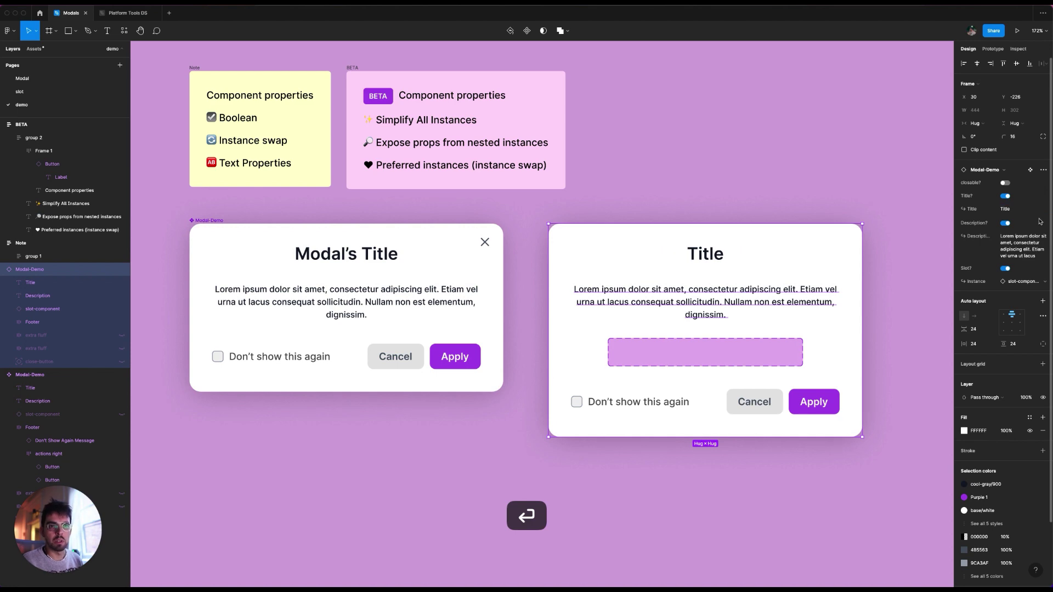
Turn Description? off on the right modal and toggle Slot? off then back on
{"action": "left_click", "coordinate": [1004, 195]}
{"action": "left_click", "coordinate": [1005, 195]}
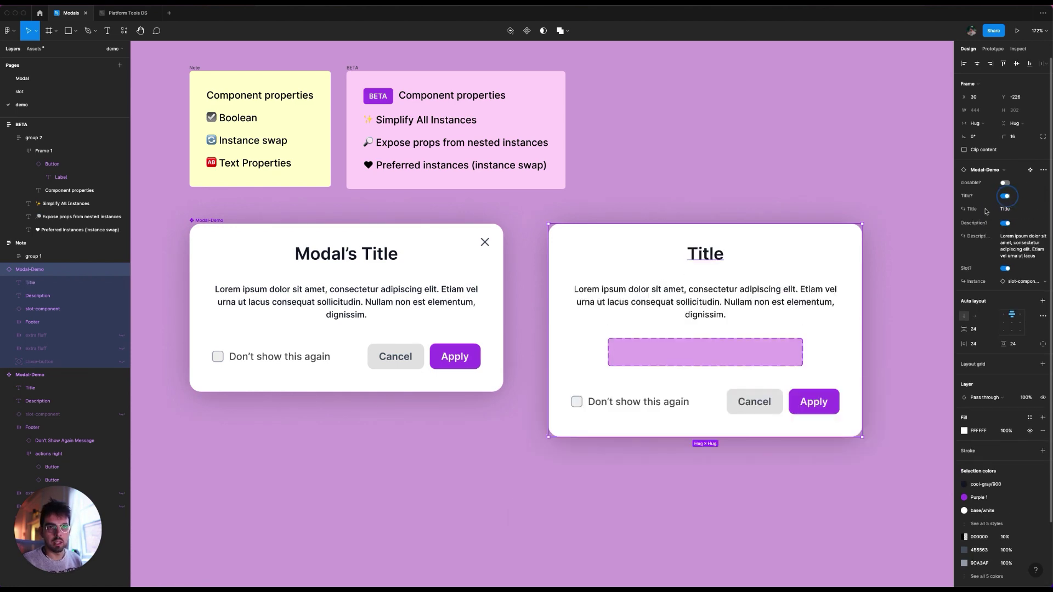
{"action": "left_click", "coordinate": [1004, 224]}
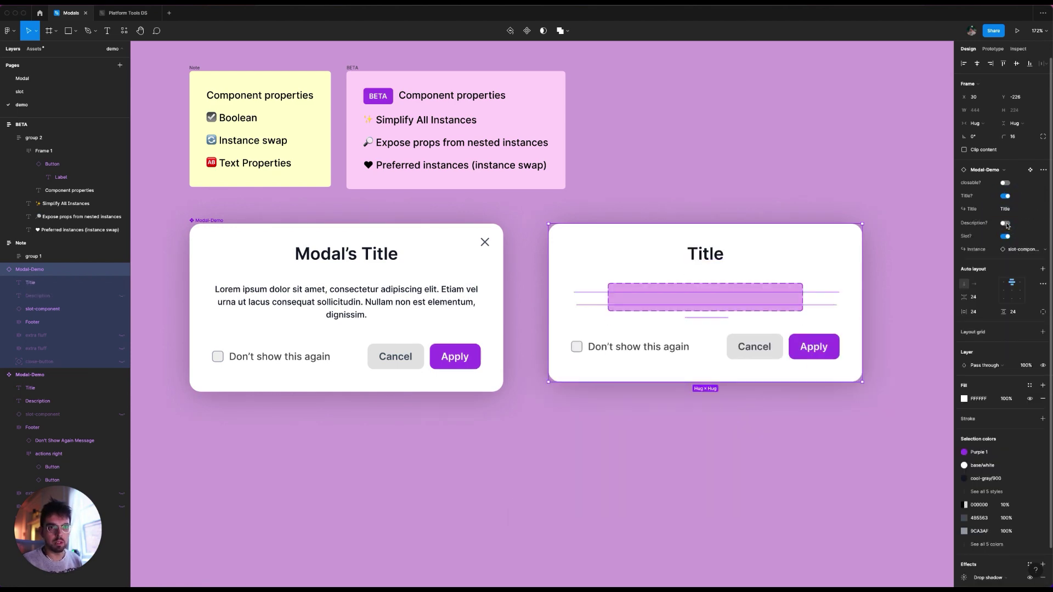
{"action": "left_click", "coordinate": [1005, 223]}
{"action": "left_click", "coordinate": [1005, 223]}
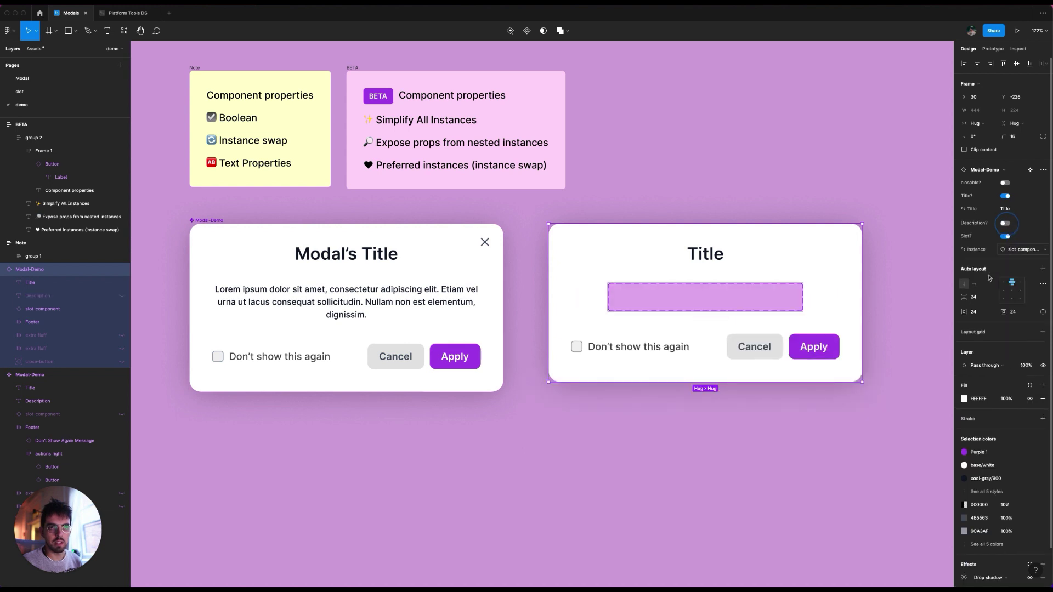
{"action": "left_click", "coordinate": [1005, 237]}
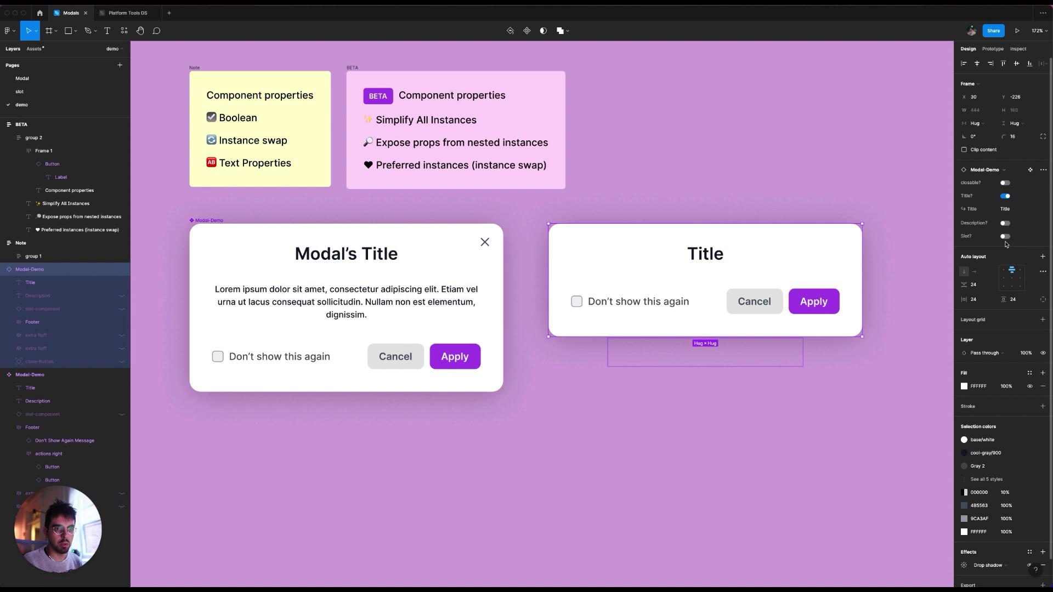
{"action": "left_click", "coordinate": [1004, 237]}
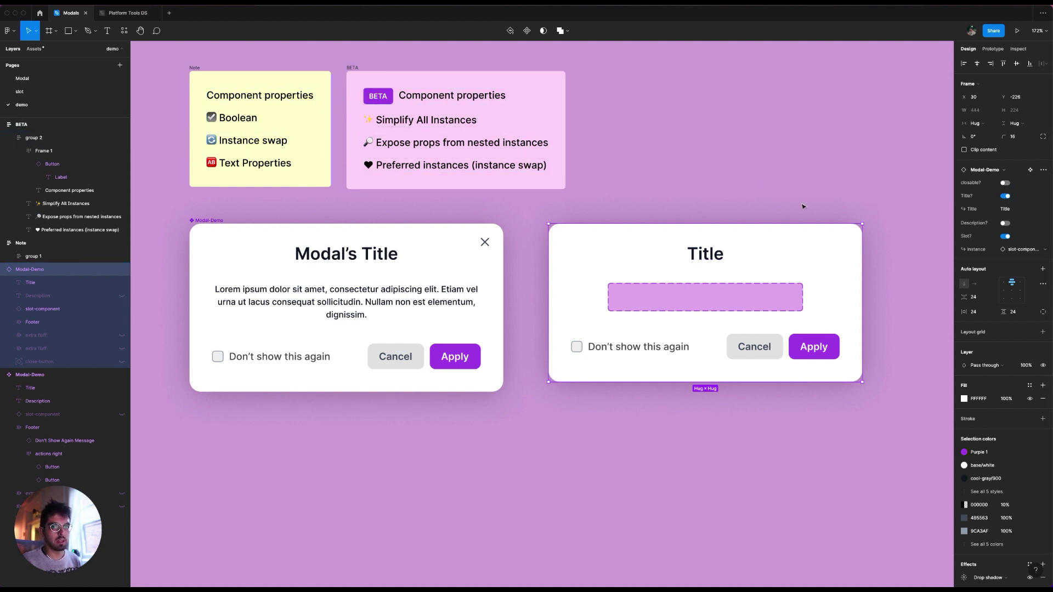
Check the slot's swap list without changing it, then turn Description? back on
{"action": "left_click", "coordinate": [1031, 251]}
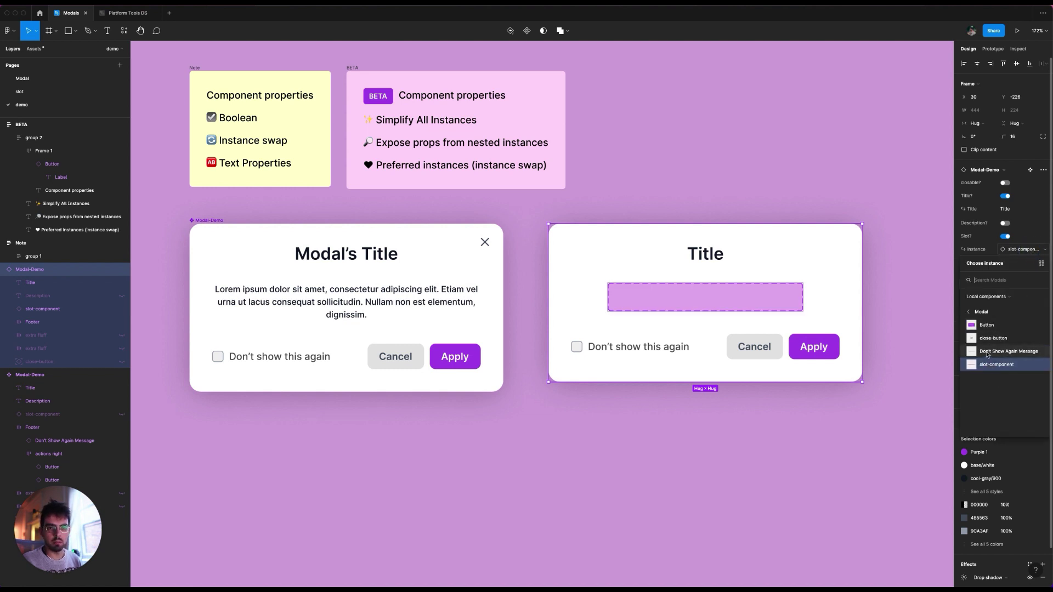
{"action": "left_click", "coordinate": [1019, 251]}
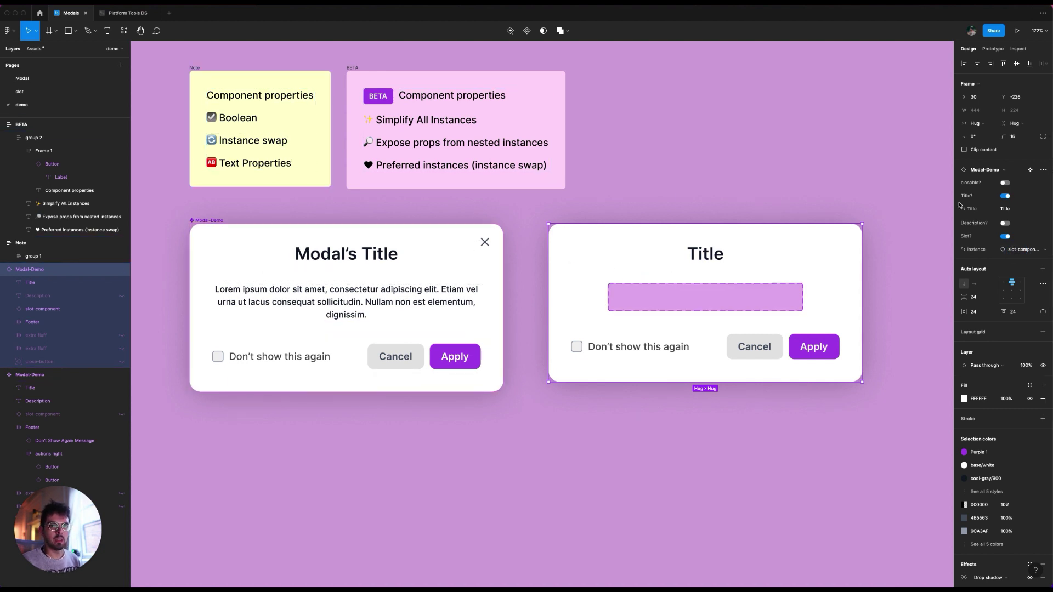
{"action": "left_click", "coordinate": [1006, 213]}
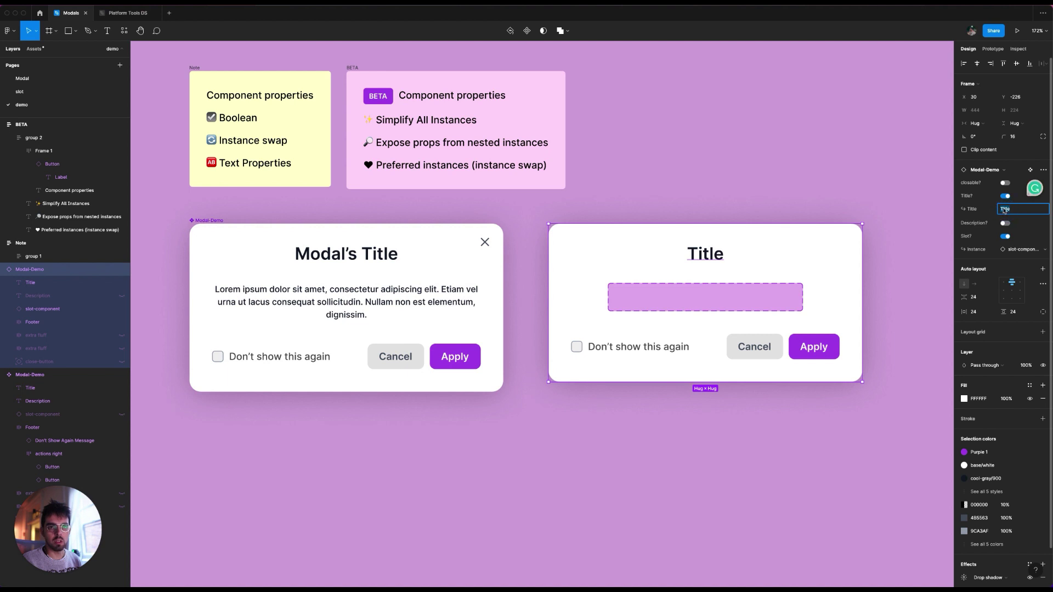
{"action": "left_click", "coordinate": [1005, 223]}
{"action": "left_click", "coordinate": [1019, 257]}
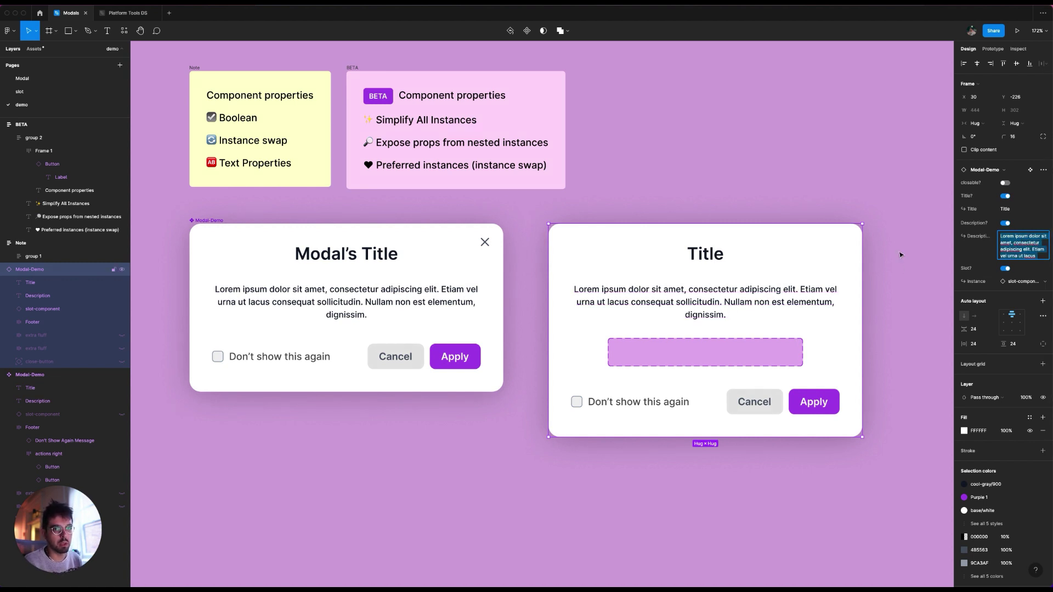
{"action": "key", "text": "Escape"}
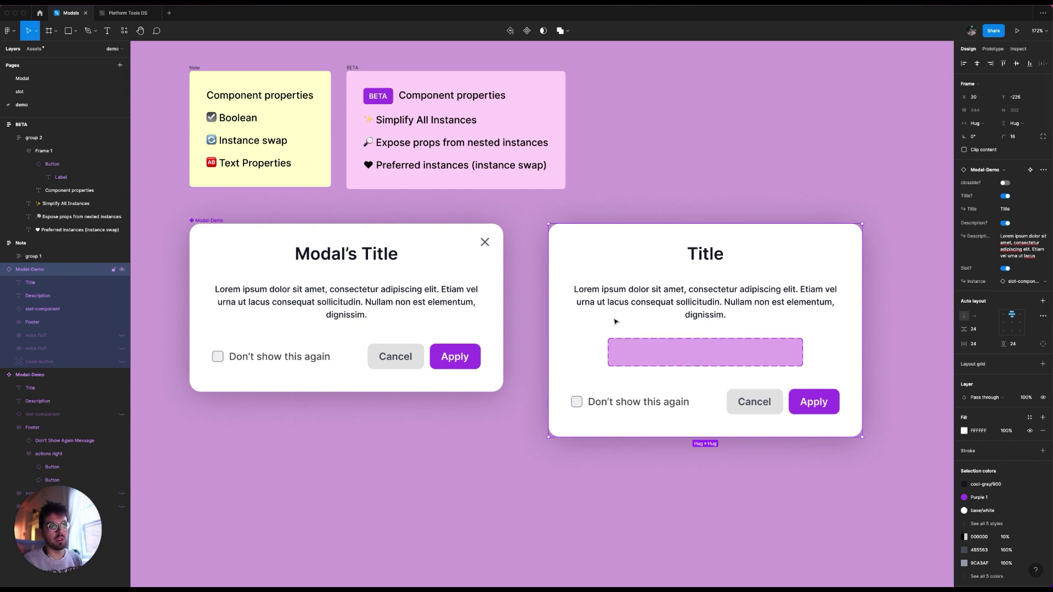
{"action": "left_click", "coordinate": [353, 329]}
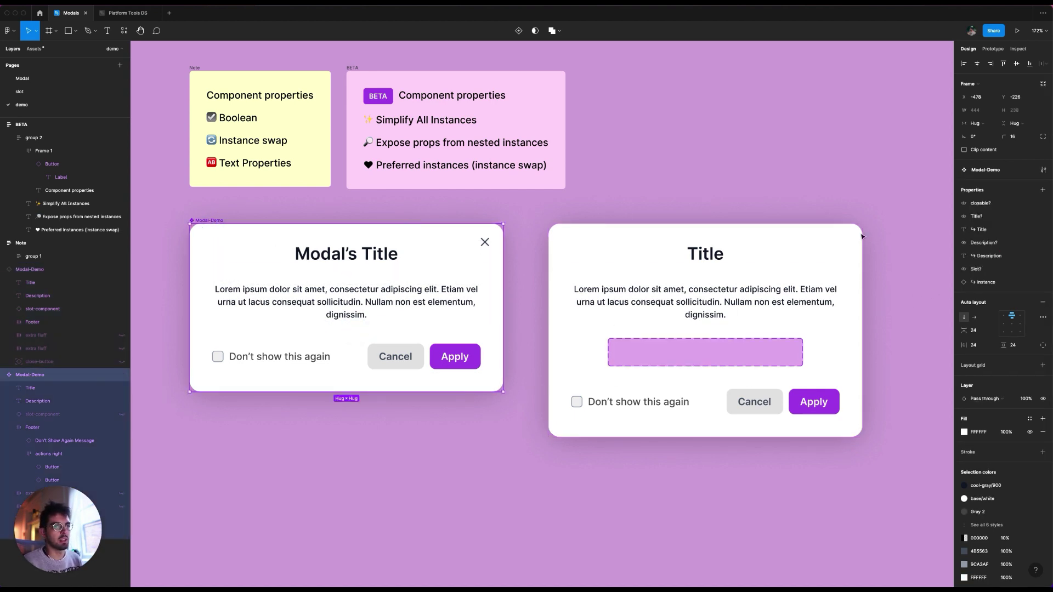
{"action": "left_click", "coordinate": [1029, 281]}
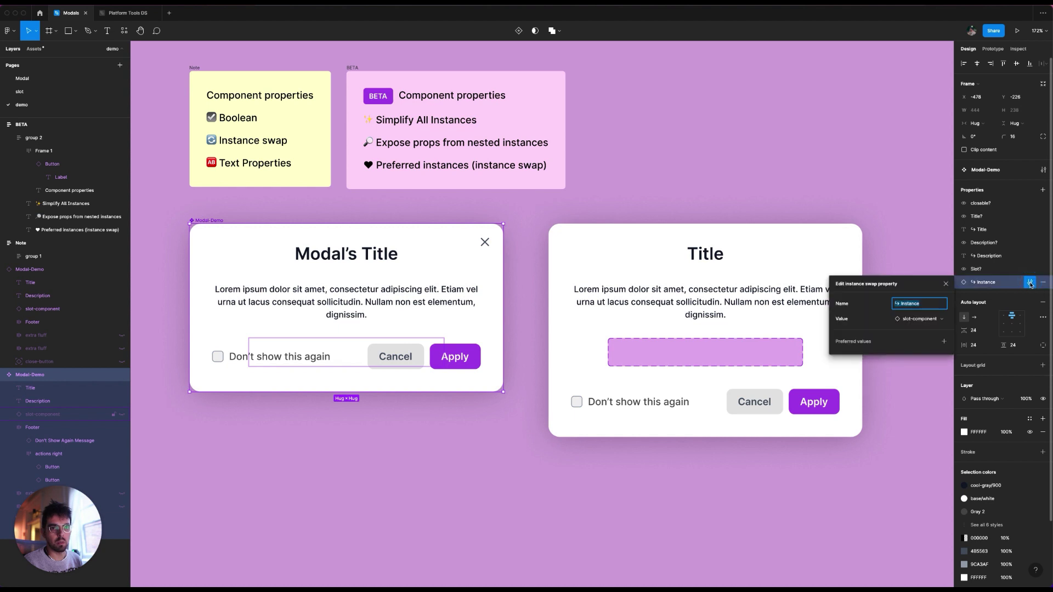
{"action": "left_click", "coordinate": [944, 343]}
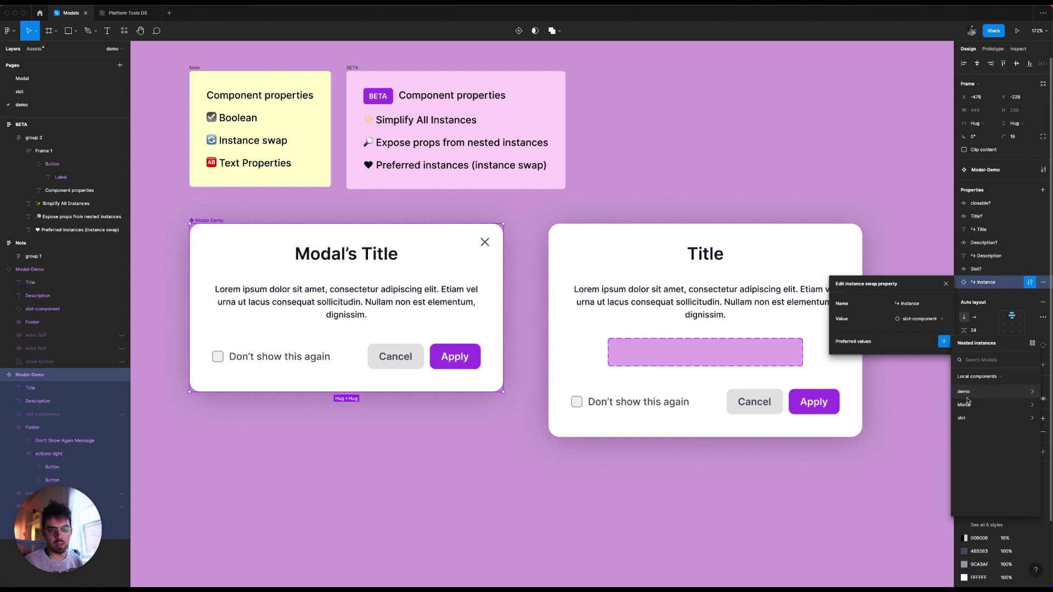
{"action": "left_click", "coordinate": [961, 392]}
{"action": "left_click", "coordinate": [974, 419]}
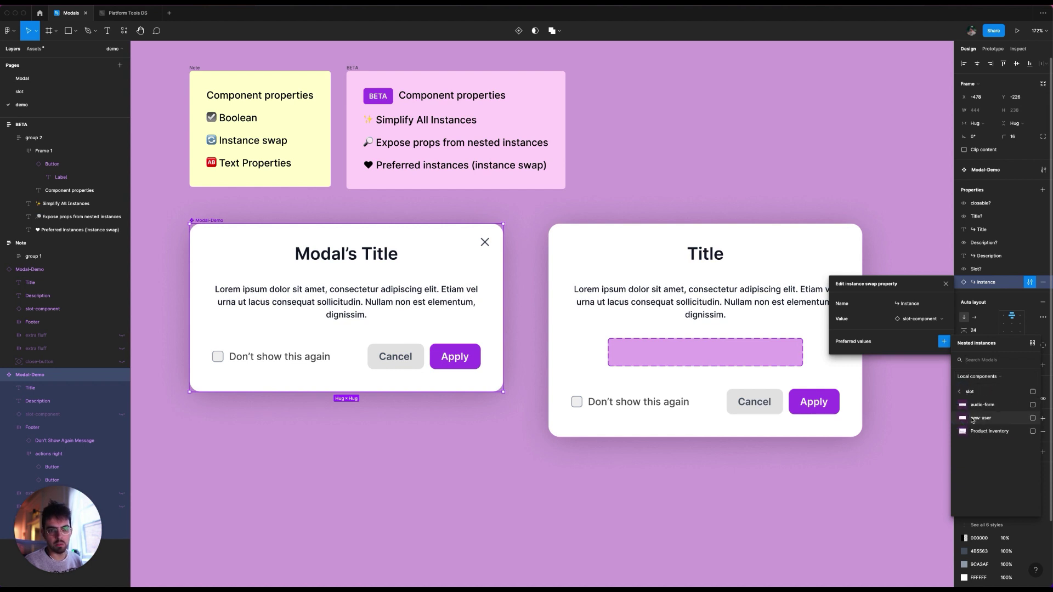
{"action": "left_click", "coordinate": [1032, 405]}
{"action": "left_click", "coordinate": [1032, 419]}
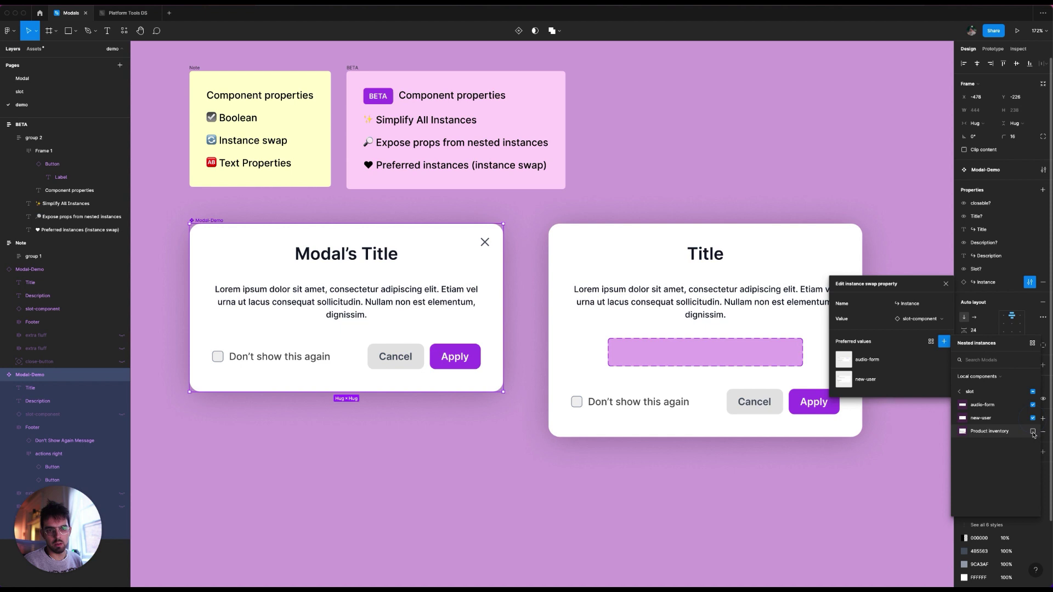
{"action": "left_click", "coordinate": [1033, 432]}
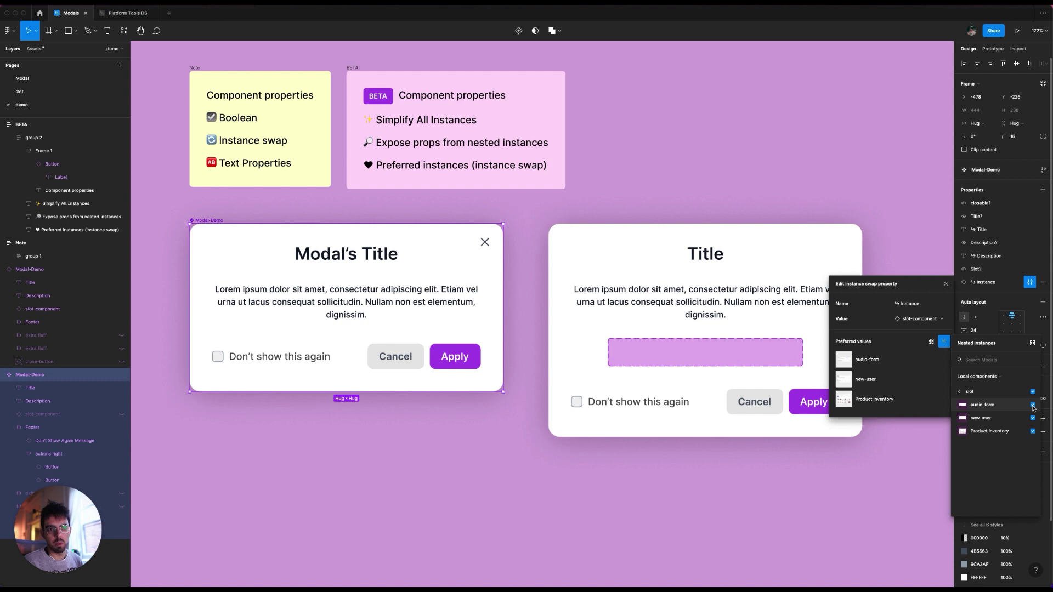
{"action": "left_click", "coordinate": [927, 360]}
{"action": "left_click", "coordinate": [943, 359]}
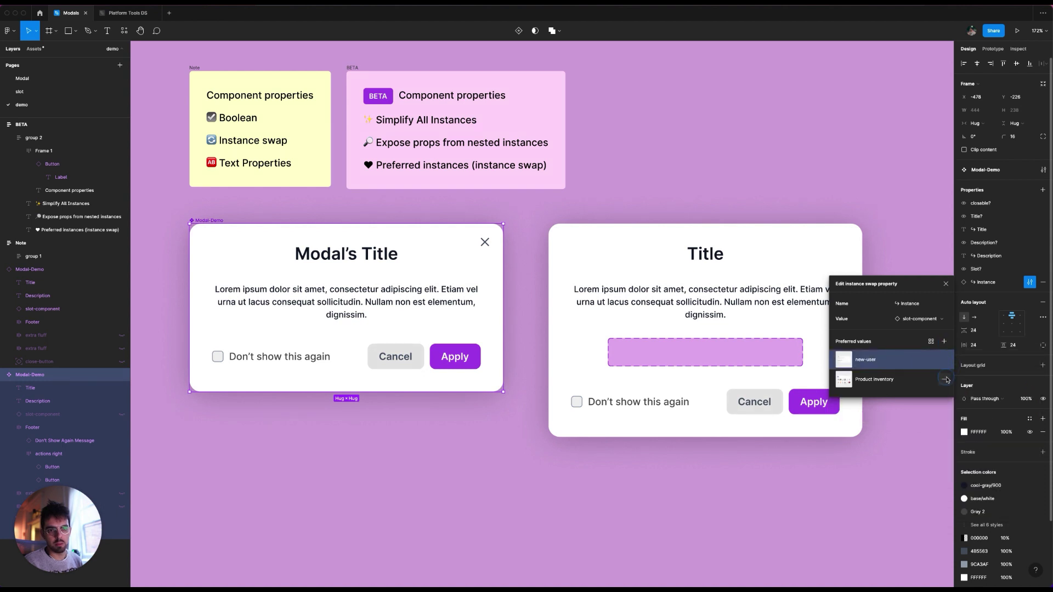
{"action": "left_click", "coordinate": [945, 379]}
Open the Instance swap property settings on the Modal-Demo main component
{"action": "left_click", "coordinate": [819, 245]}
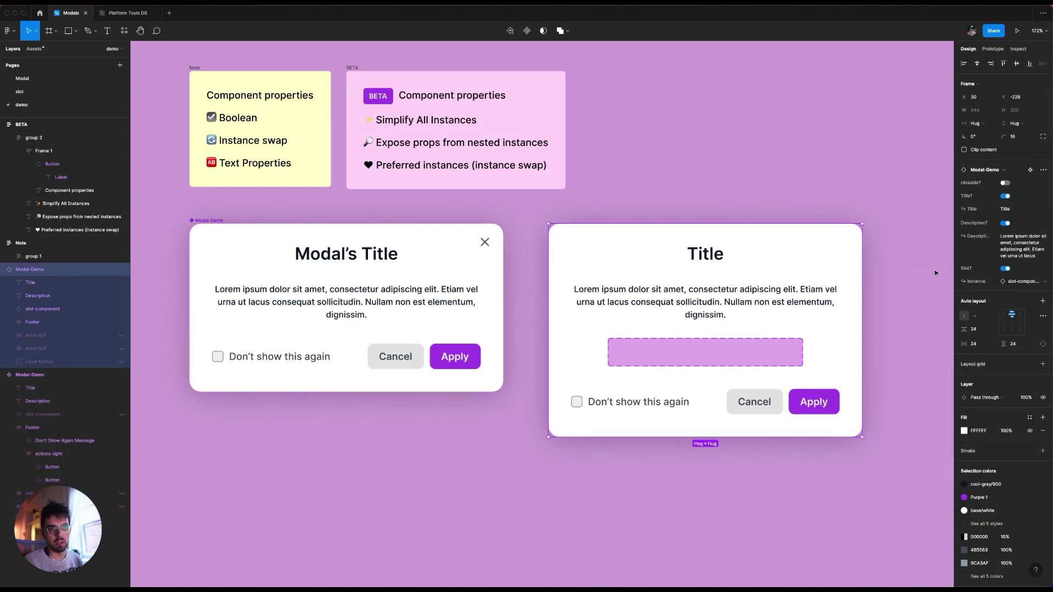
{"action": "left_click", "coordinate": [1023, 281]}
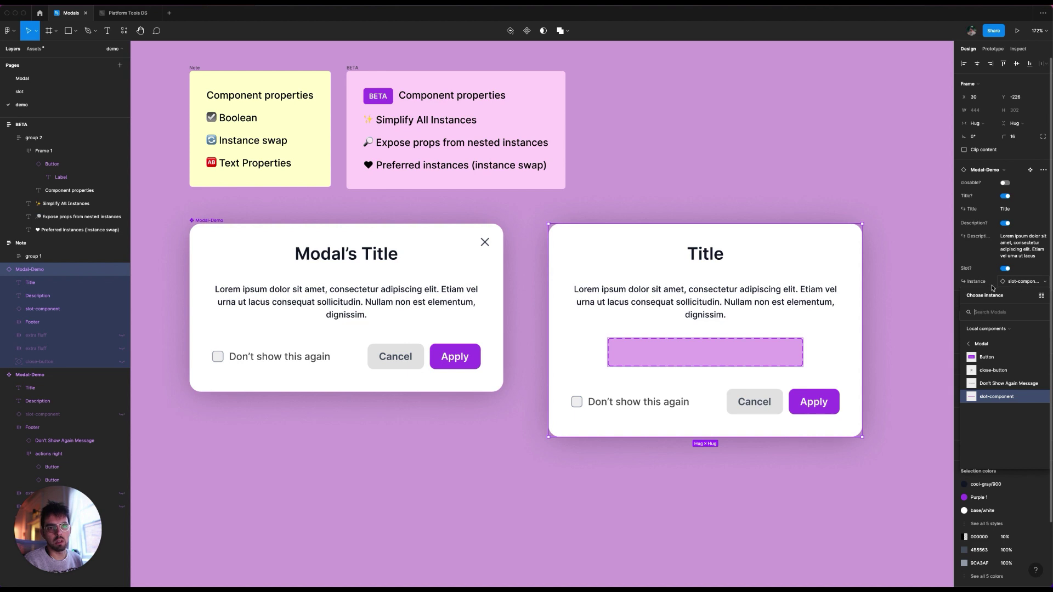
{"action": "left_click", "coordinate": [351, 324]}
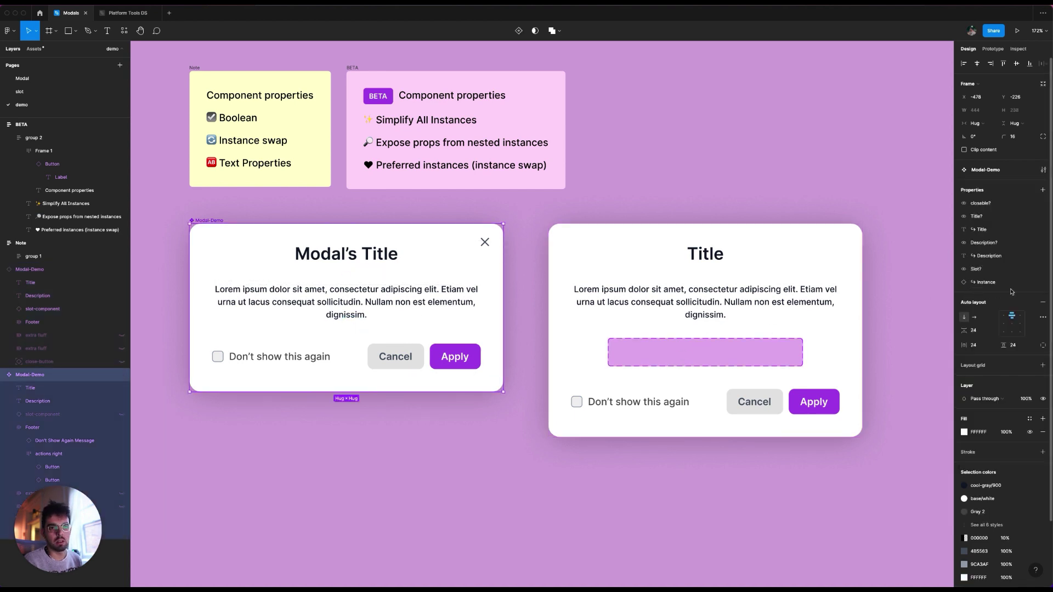
{"action": "left_click", "coordinate": [1030, 282]}
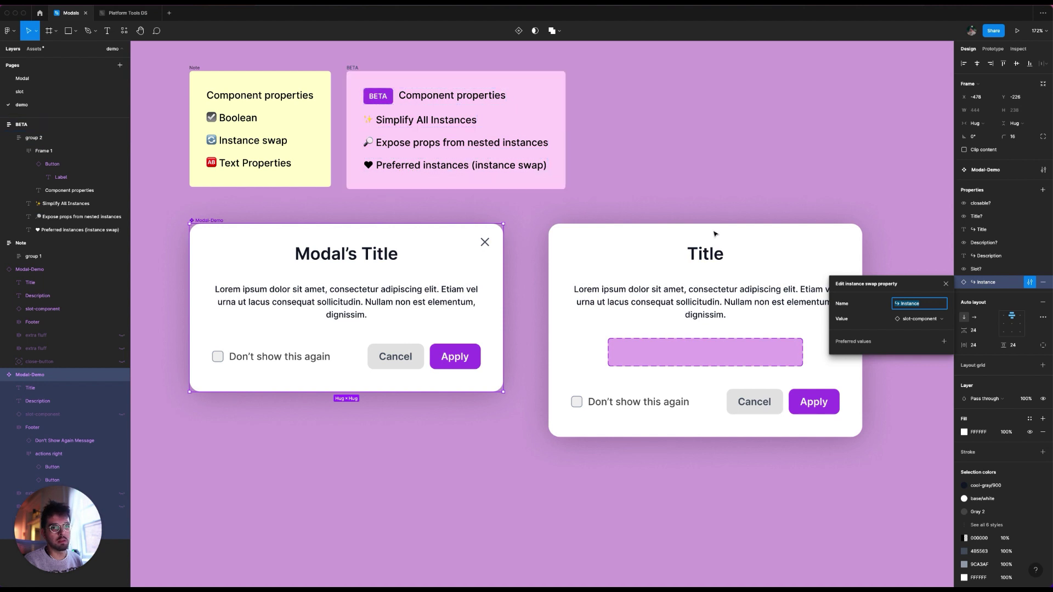
Add audio-form, new-user and Product inventory as the slot's preferred values
{"action": "left_click", "coordinate": [944, 342]}
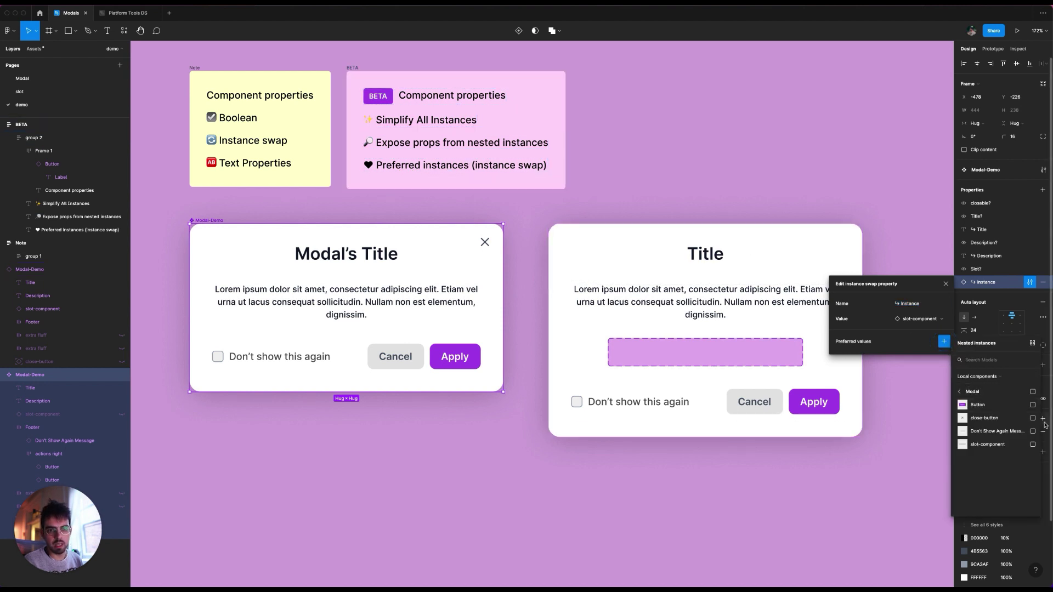
{"action": "left_click", "coordinate": [959, 391]}
{"action": "left_click", "coordinate": [971, 405]}
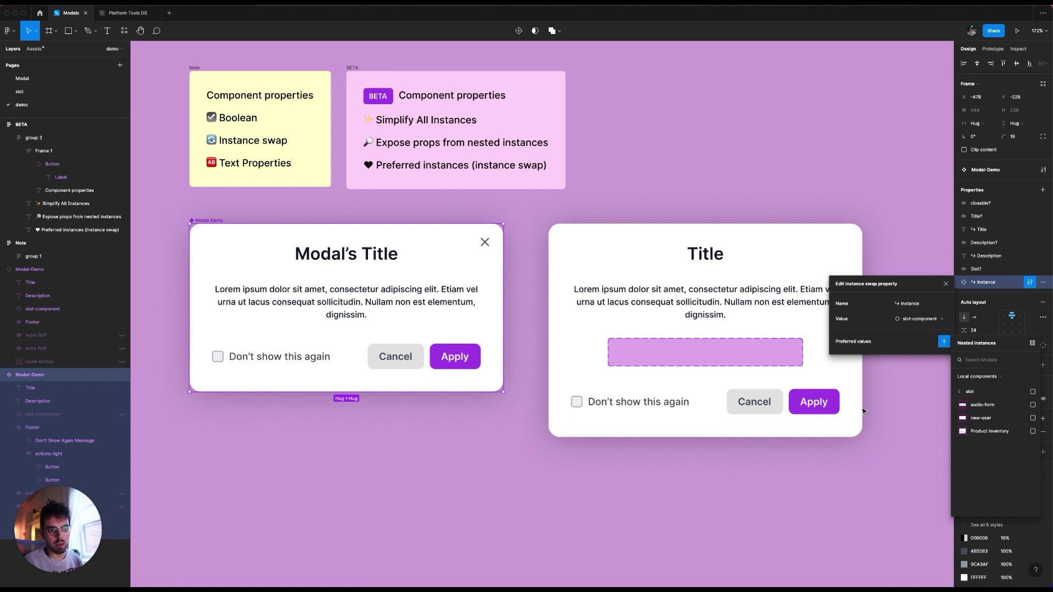
{"action": "left_click", "coordinate": [1033, 405]}
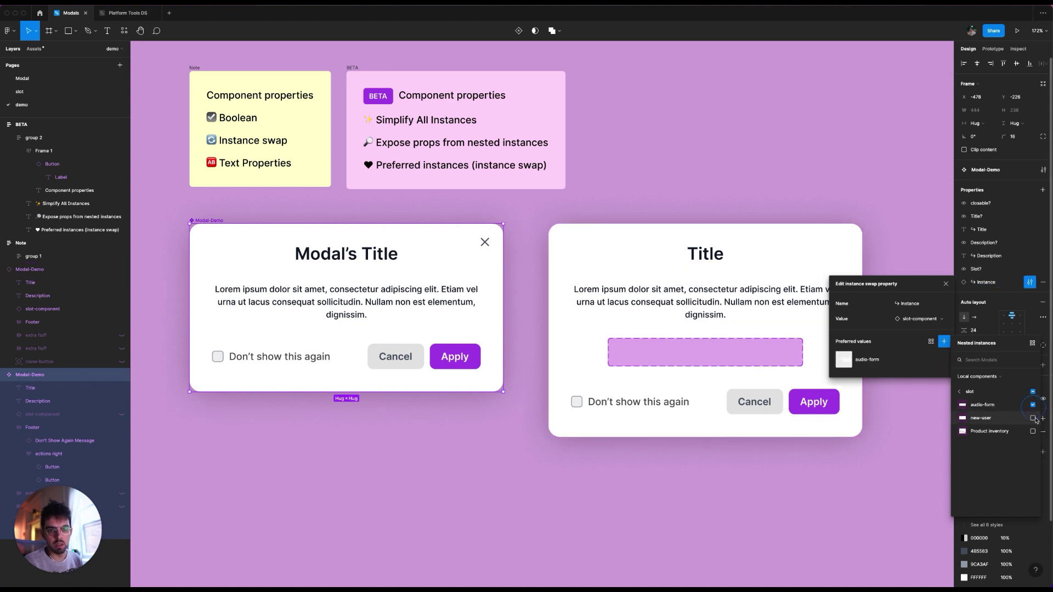
{"action": "left_click", "coordinate": [1033, 418]}
{"action": "left_click", "coordinate": [1032, 431]}
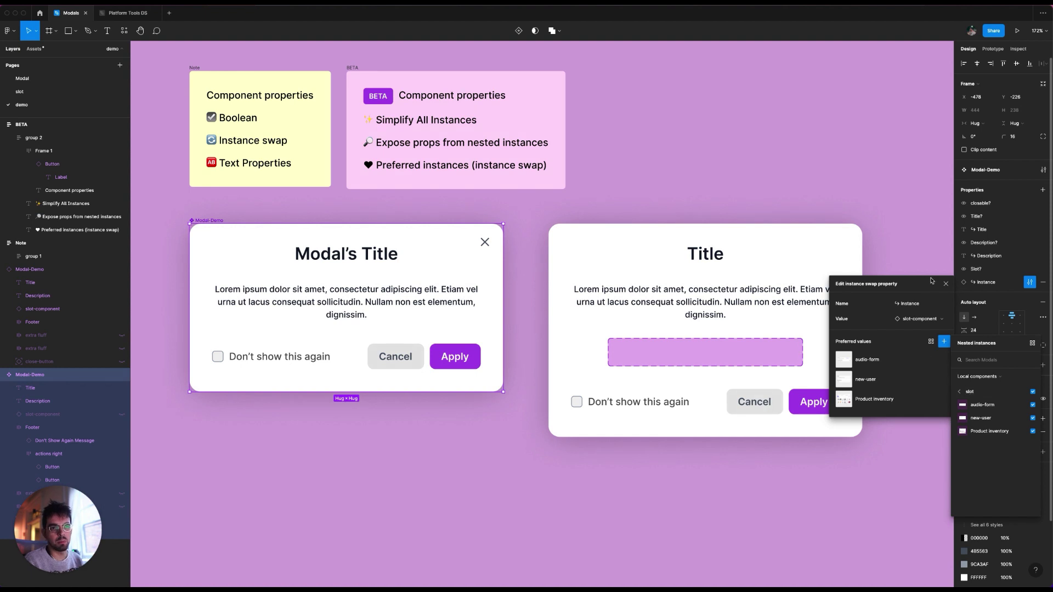
{"action": "left_click", "coordinate": [946, 284]}
{"action": "left_click", "coordinate": [692, 333]}
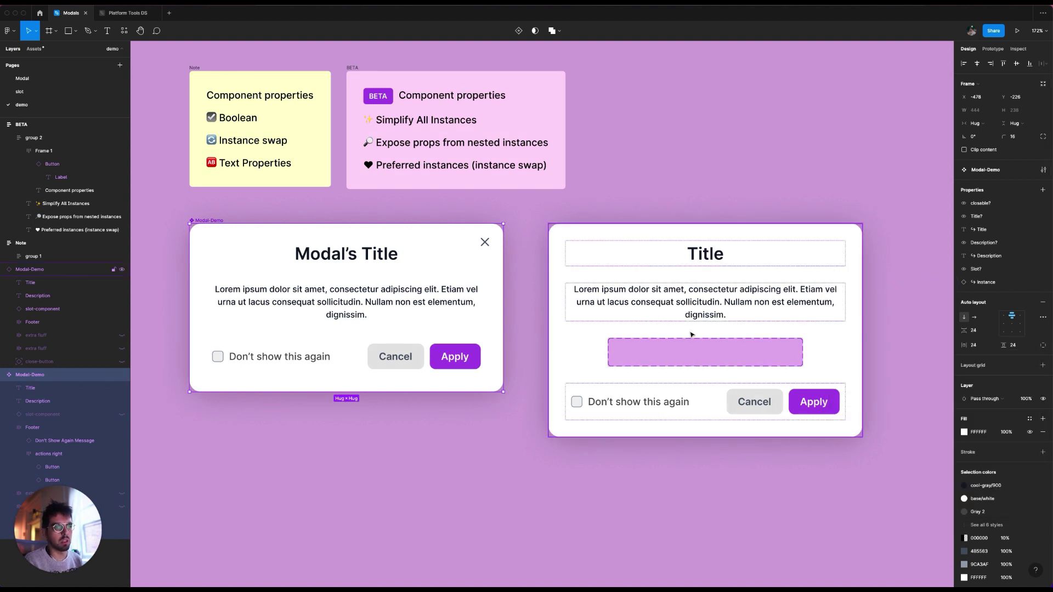
{"action": "left_click", "coordinate": [626, 237]}
Swap the right modal's slot to new-user, then Product inventory, then audio-form
{"action": "left_click", "coordinate": [1034, 282]}
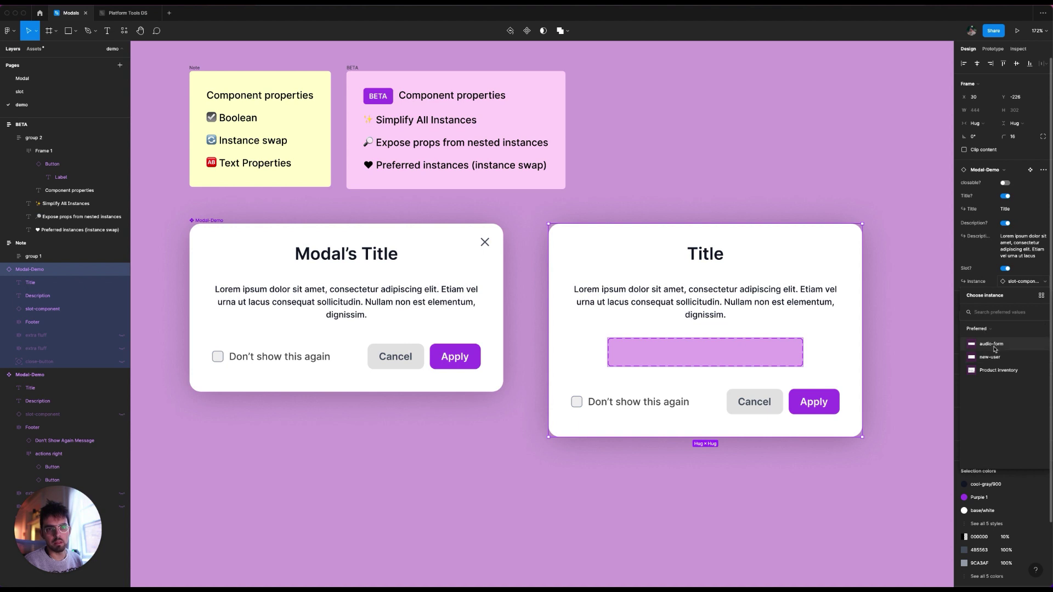
{"action": "left_click", "coordinate": [990, 357]}
{"action": "scroll", "coordinate": [819, 357], "scroll_direction": "down", "scroll_amount": 1}
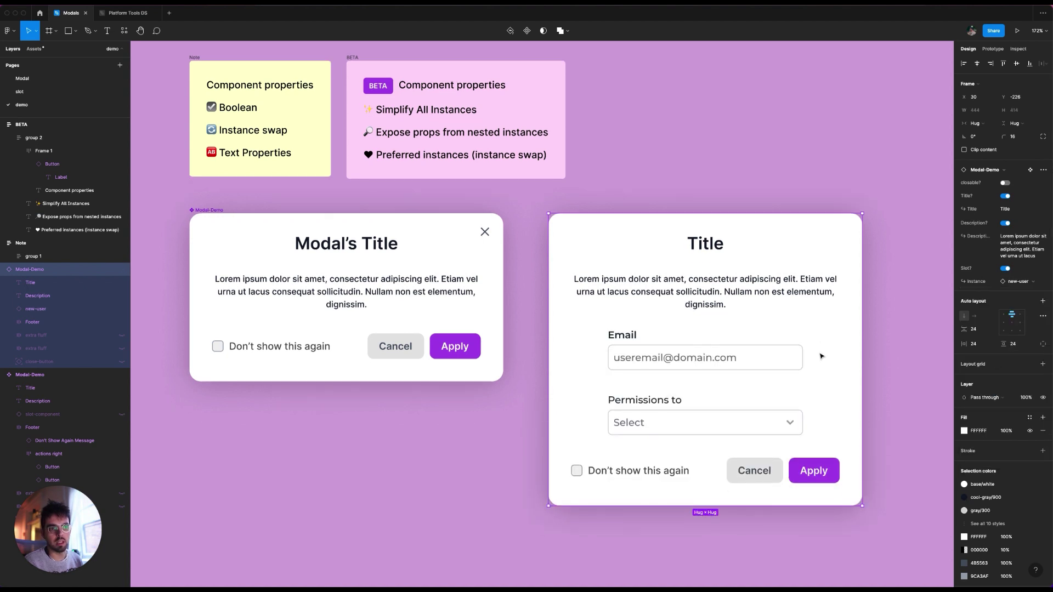
{"action": "scroll", "coordinate": [820, 353], "scroll_direction": "down", "scroll_amount": 5}
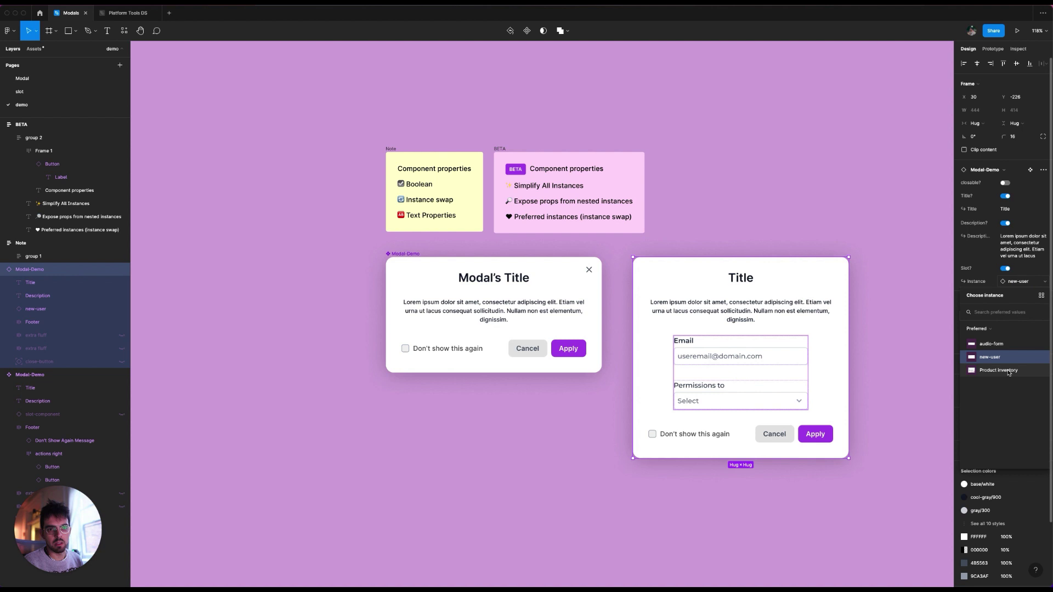
{"action": "left_click_drag", "start_coordinate": [773, 333], "coordinate": [496, 185]}
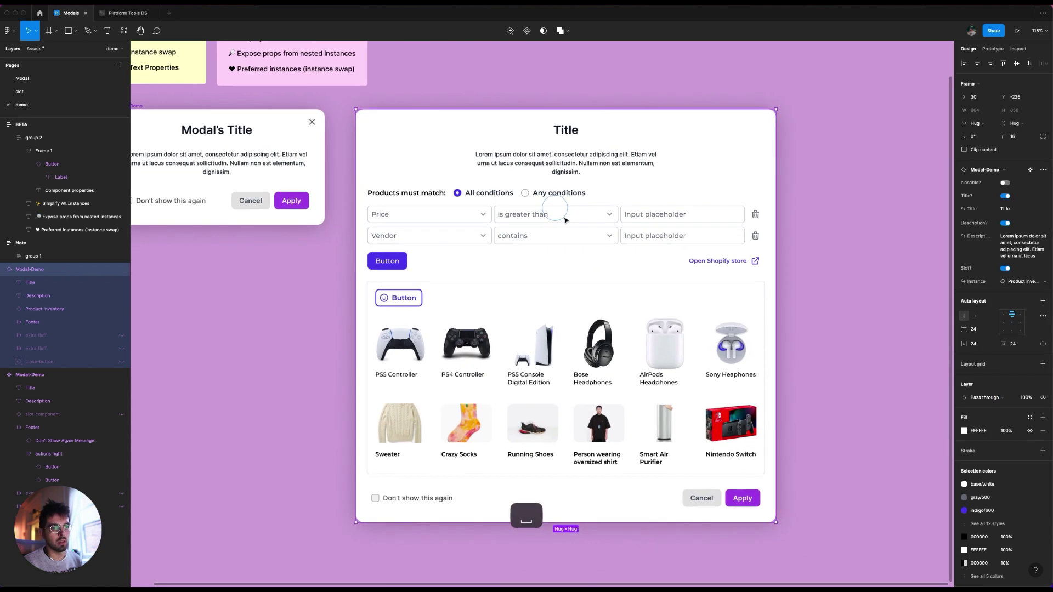
{"action": "left_click", "coordinate": [1022, 281]}
{"action": "left_click", "coordinate": [989, 343]}
{"action": "scroll", "coordinate": [653, 280], "scroll_direction": "down", "scroll_amount": 2}
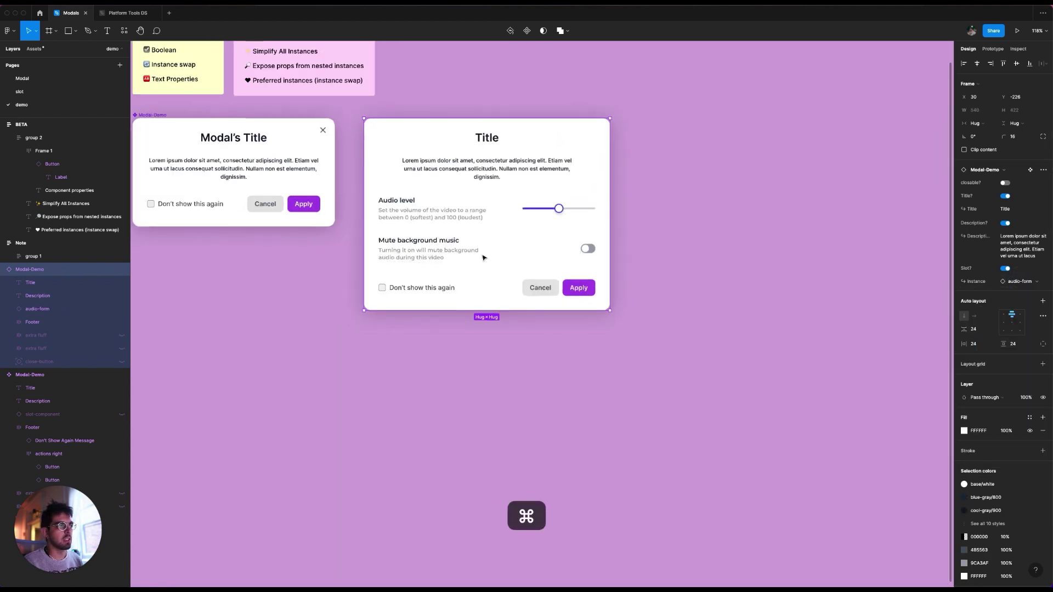
{"action": "left_click_drag", "start_coordinate": [895, 231], "coordinate": [945, 269]}
Switch the right modal's Slot? property off
{"action": "left_click", "coordinate": [1020, 282]}
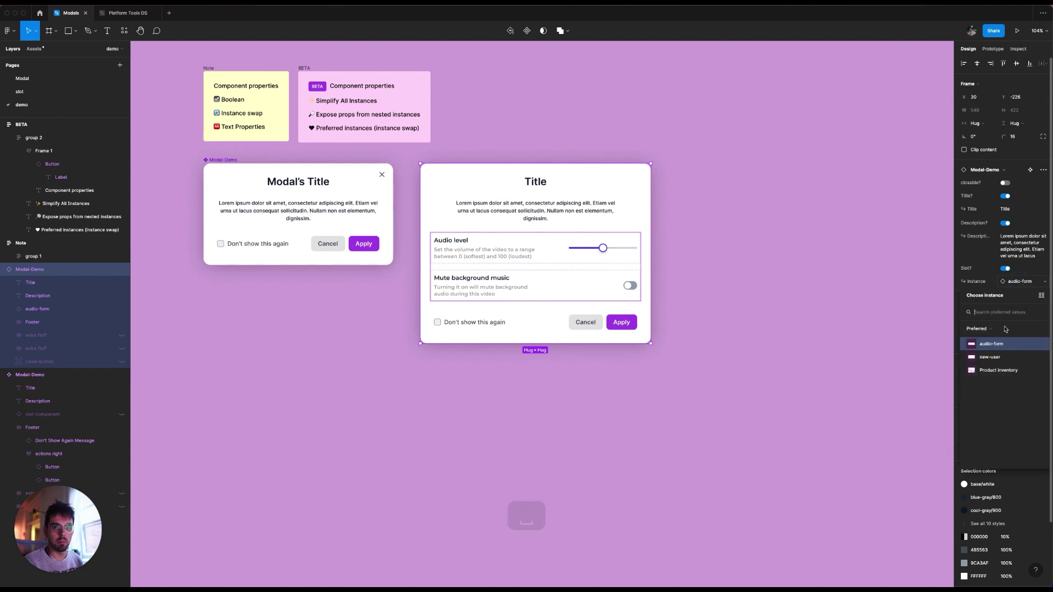
{"action": "left_click", "coordinate": [1006, 270]}
{"action": "scroll", "coordinate": [778, 221], "scroll_direction": "left", "scroll_amount": 2}
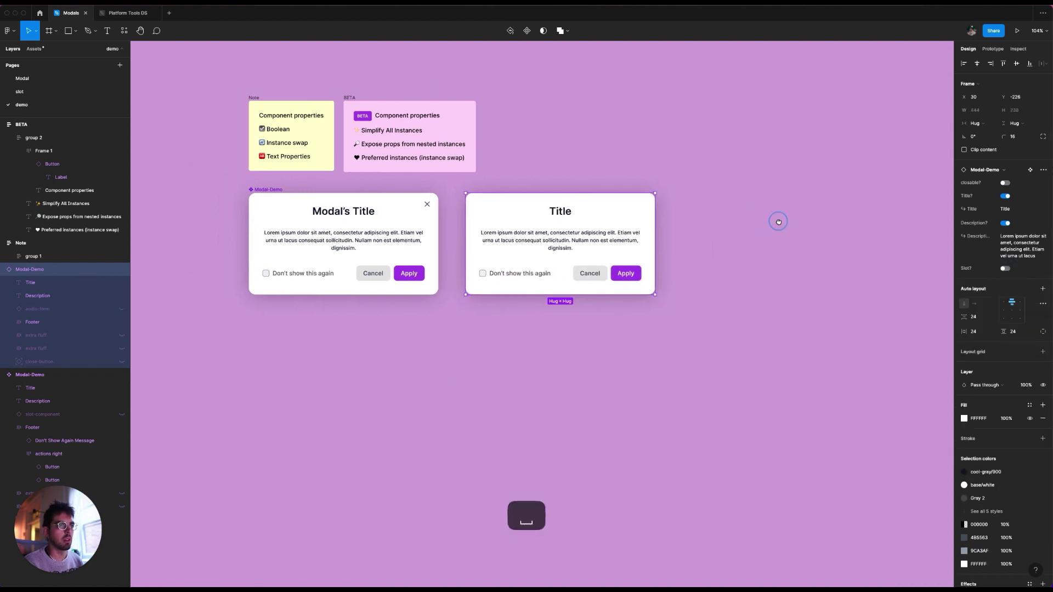
{"action": "scroll", "coordinate": [495, 236], "scroll_direction": "up", "scroll_amount": 3}
{"action": "key", "text": "space"}
{"action": "scroll", "coordinate": [541, 157], "scroll_direction": "up", "scroll_amount": 2}
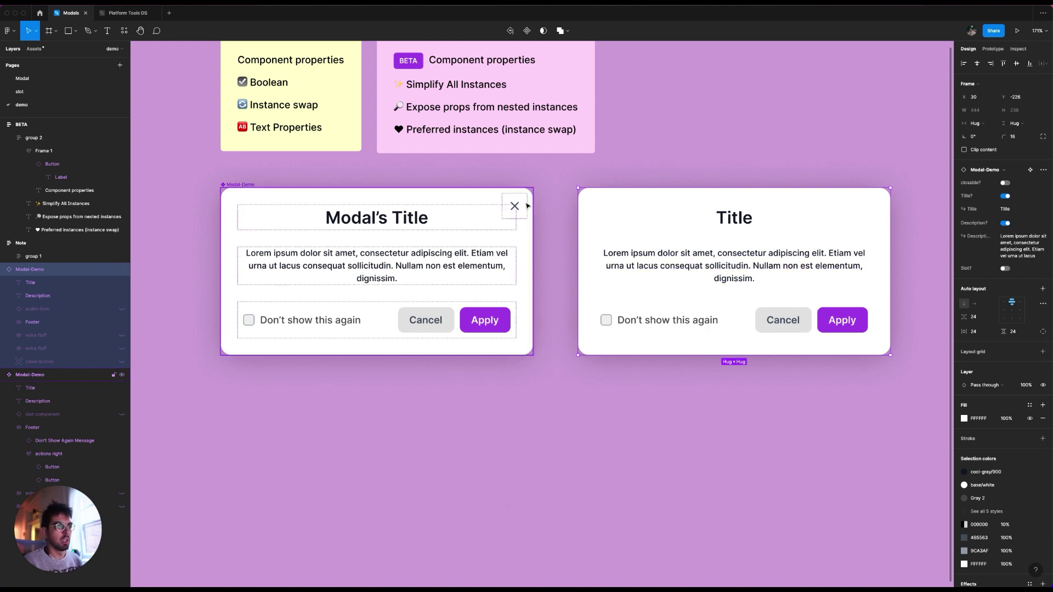
Test the nested Don't Show Again checkbox's checked state on both modals
{"action": "left_click", "coordinate": [735, 156]}
{"action": "left_click", "coordinate": [419, 202]}
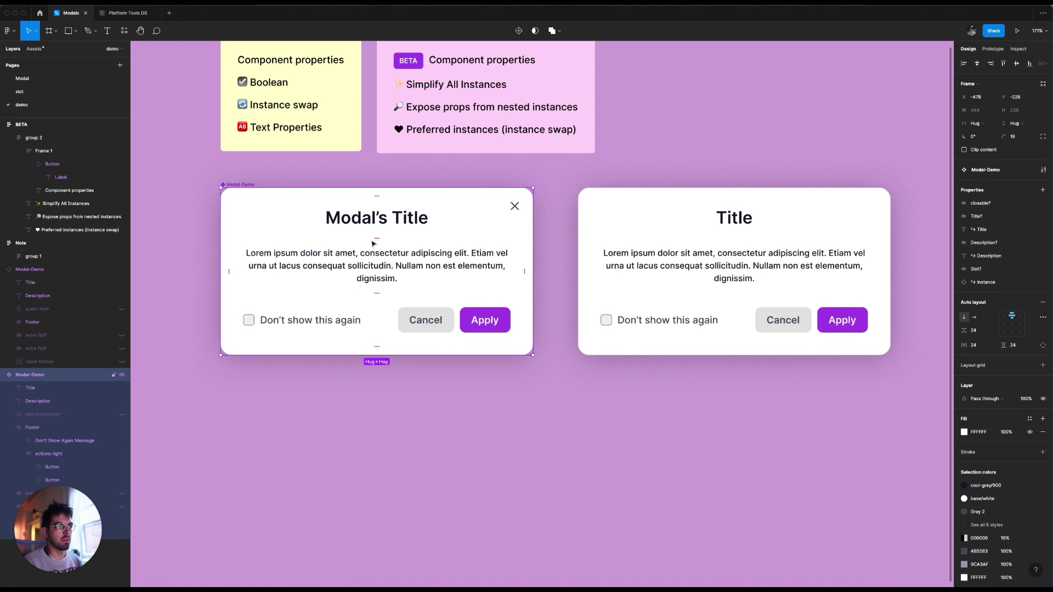
{"action": "double_click", "coordinate": [254, 320]}
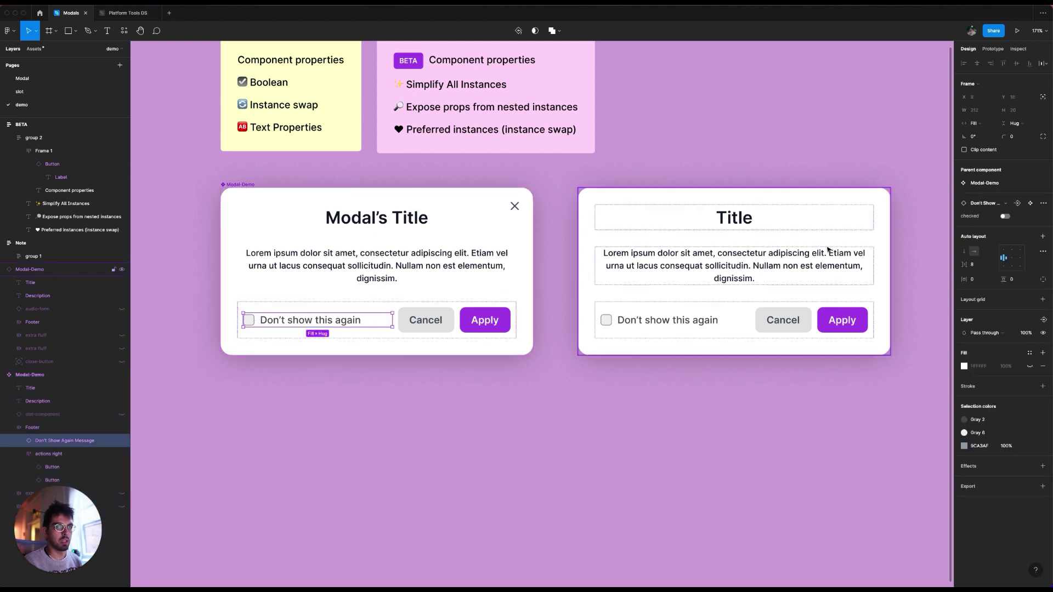
{"action": "left_click", "coordinate": [1005, 217]}
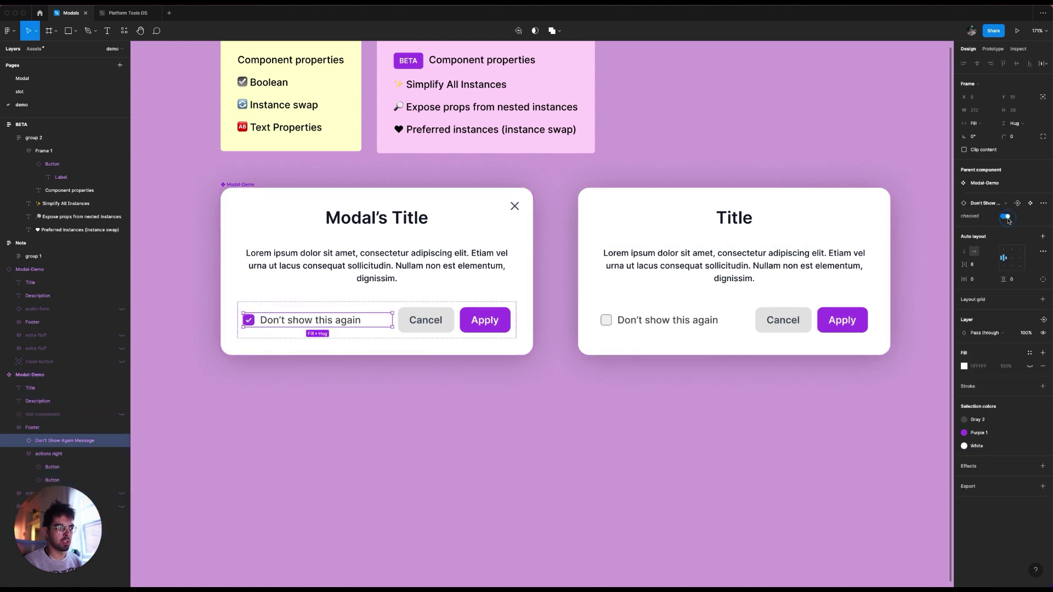
{"action": "left_click", "coordinate": [1005, 216]}
{"action": "left_click", "coordinate": [653, 370]}
{"action": "left_click", "coordinate": [606, 301]}
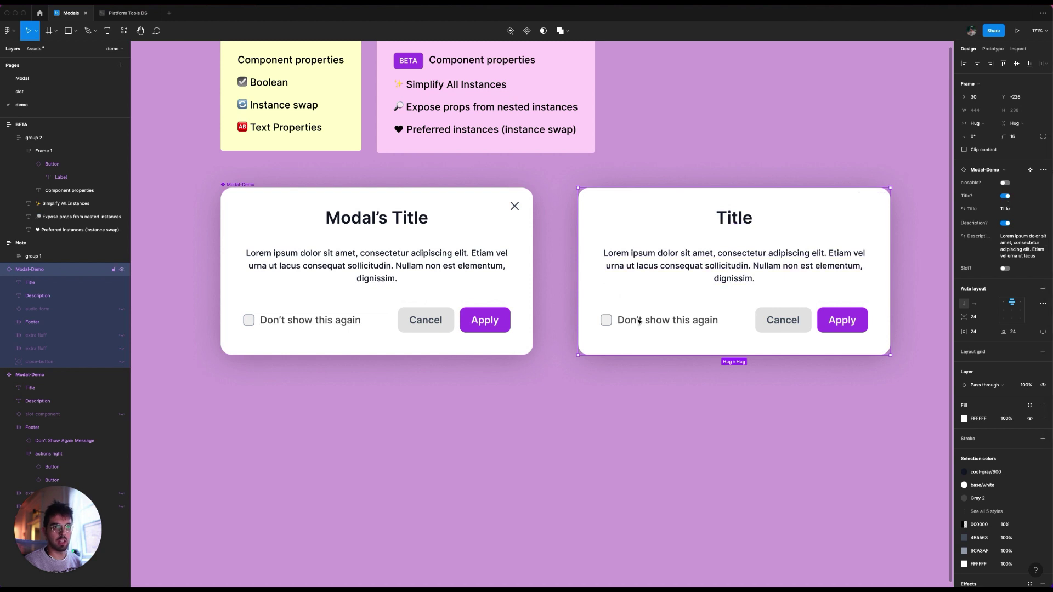
{"action": "double_click", "coordinate": [621, 318]}
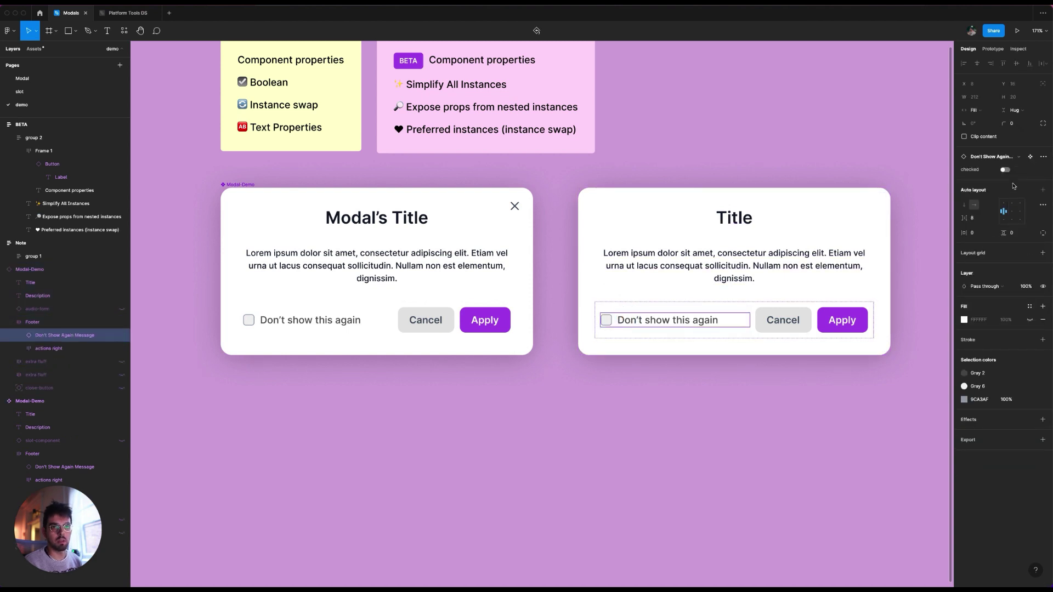
{"action": "left_click", "coordinate": [1005, 169]}
{"action": "left_click", "coordinate": [1005, 169]}
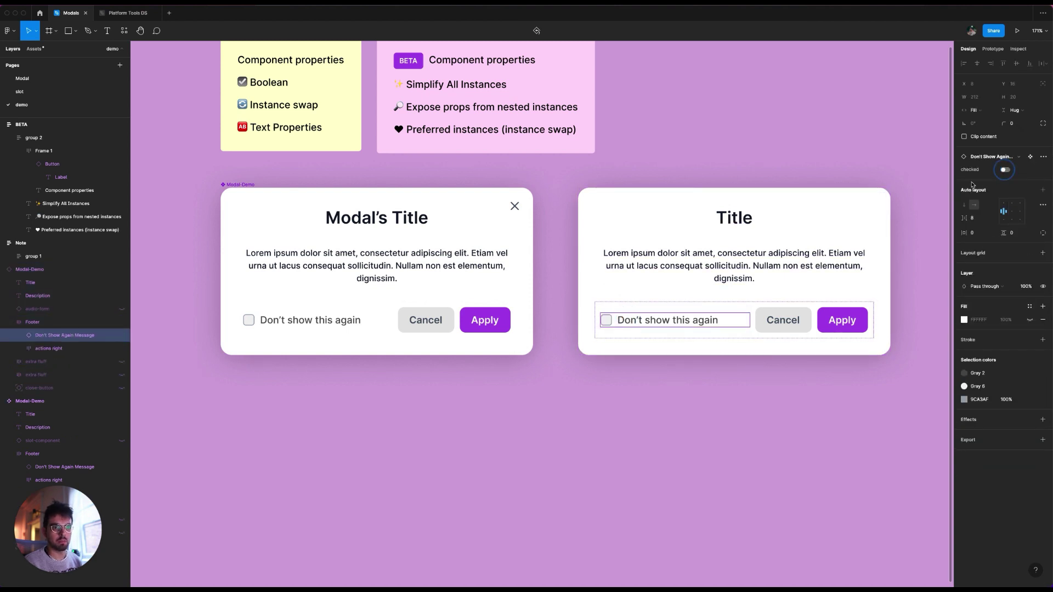
Add a Nested instances property on Modal-Demo exposing Don't Show Again Message
{"action": "left_click", "coordinate": [265, 198]}
{"action": "scroll", "coordinate": [324, 174], "scroll_direction": "up", "scroll_amount": 3}
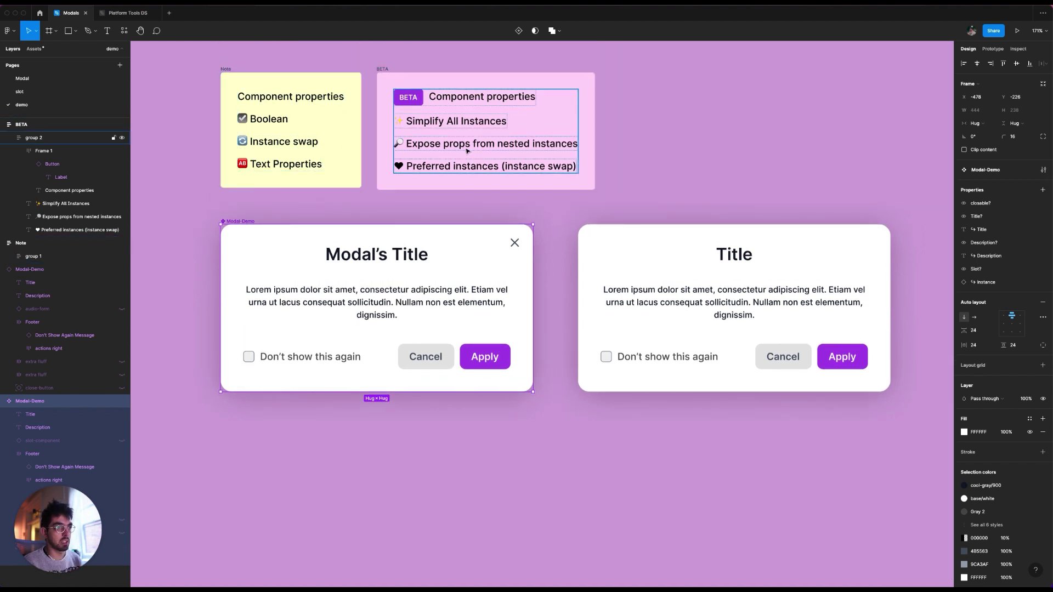
{"action": "left_click", "coordinate": [268, 356]}
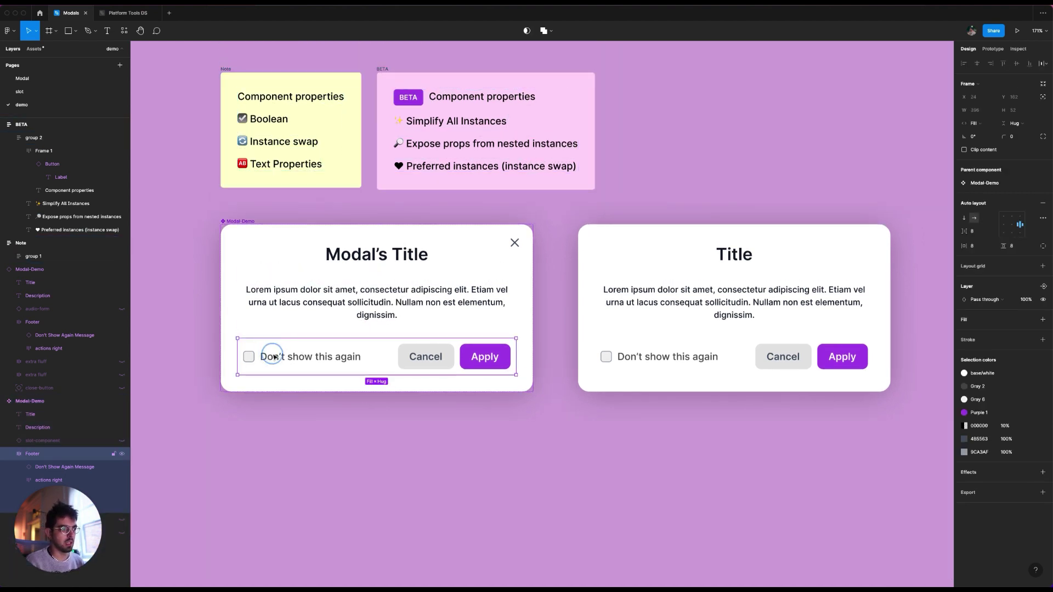
{"action": "left_click", "coordinate": [320, 357]}
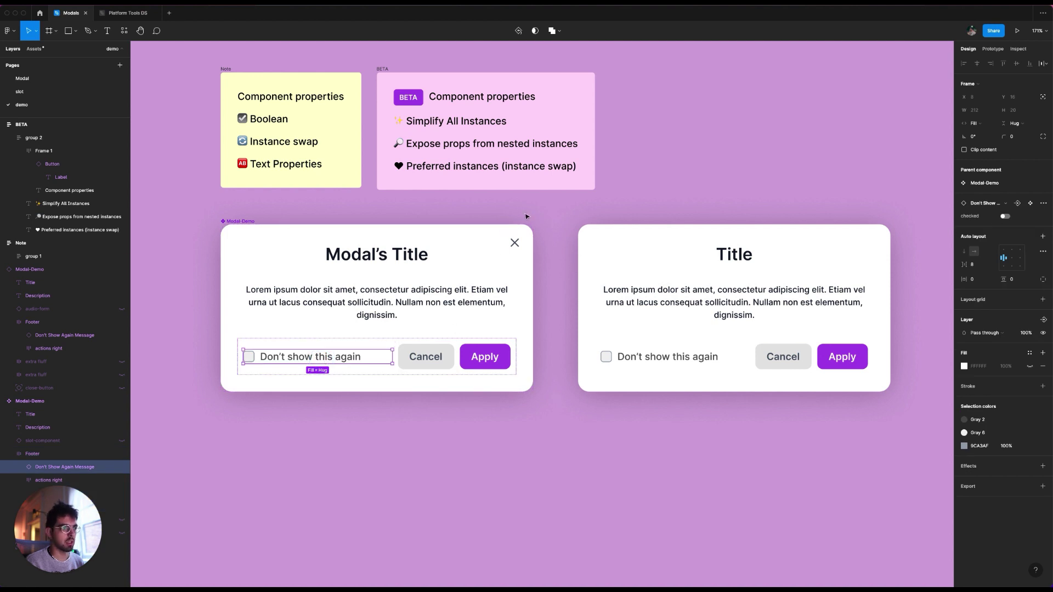
{"action": "left_click", "coordinate": [614, 233]}
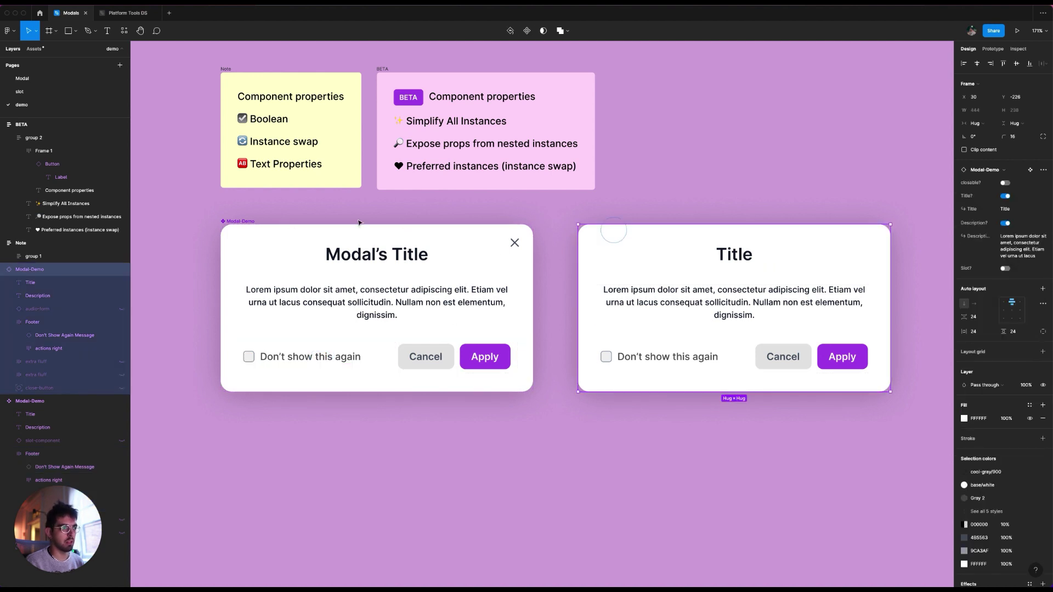
{"action": "left_click", "coordinate": [232, 227]}
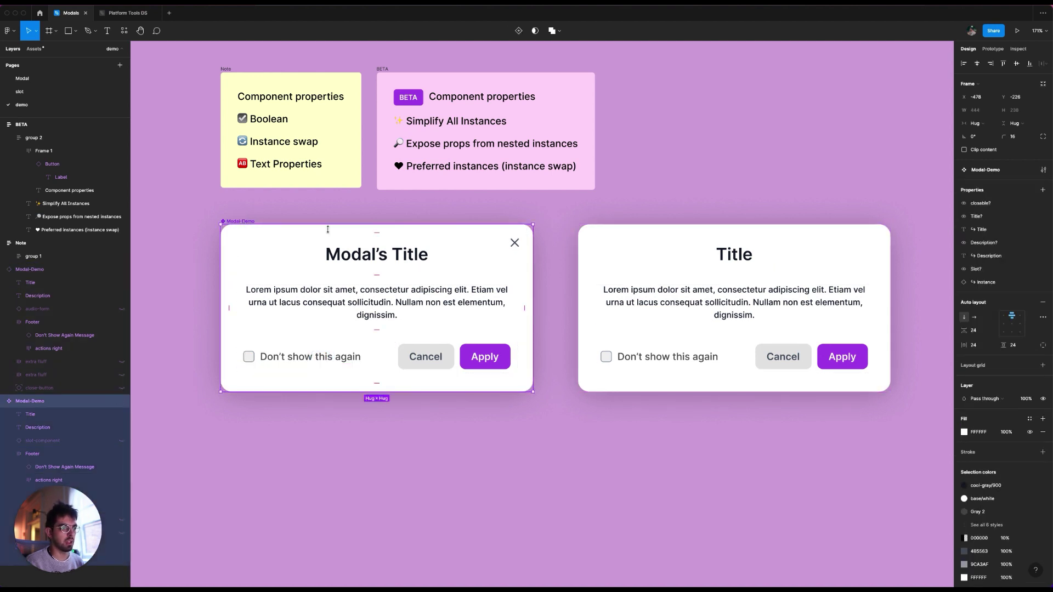
{"action": "left_click", "coordinate": [1043, 190]}
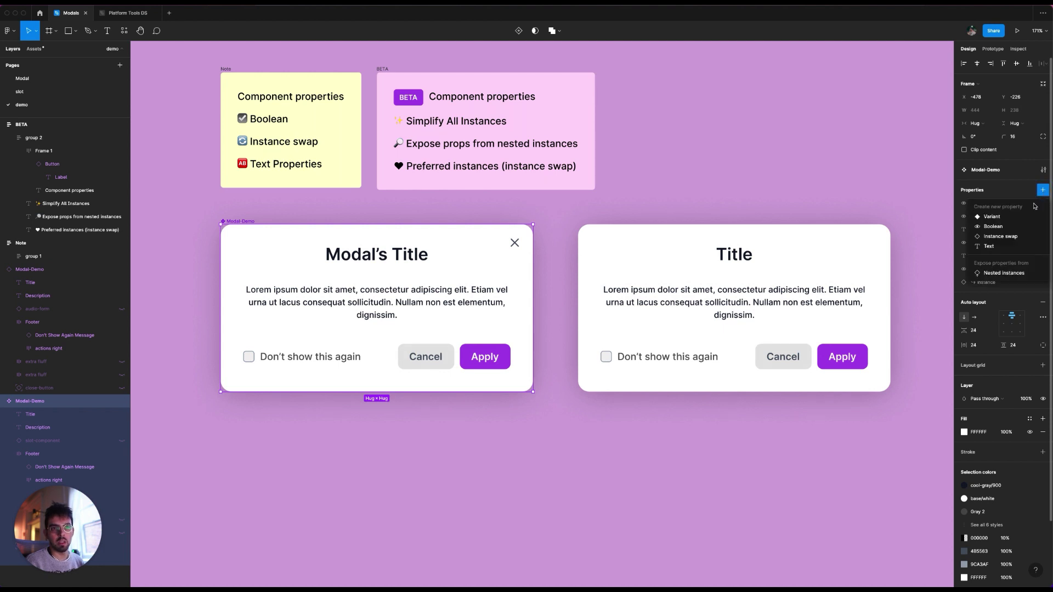
{"action": "left_click", "coordinate": [995, 273]}
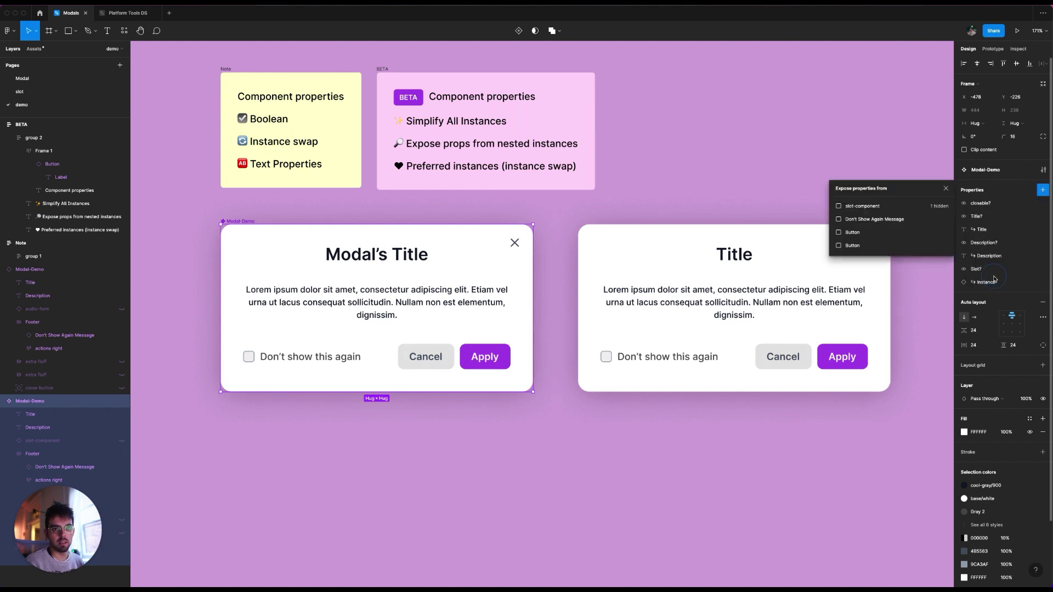
{"action": "left_click", "coordinate": [853, 220]}
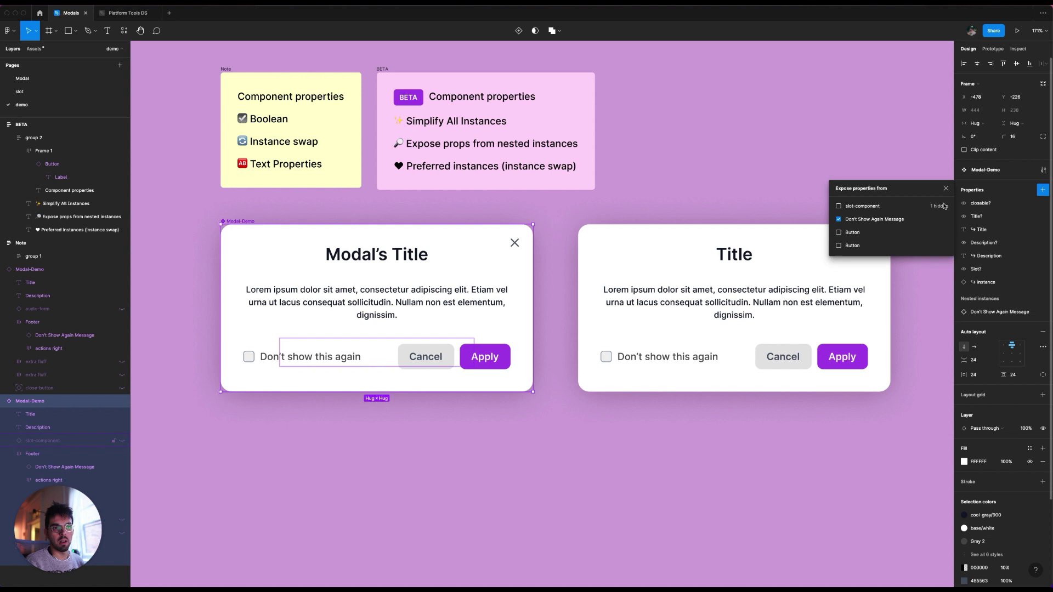
{"action": "left_click", "coordinate": [919, 165]}
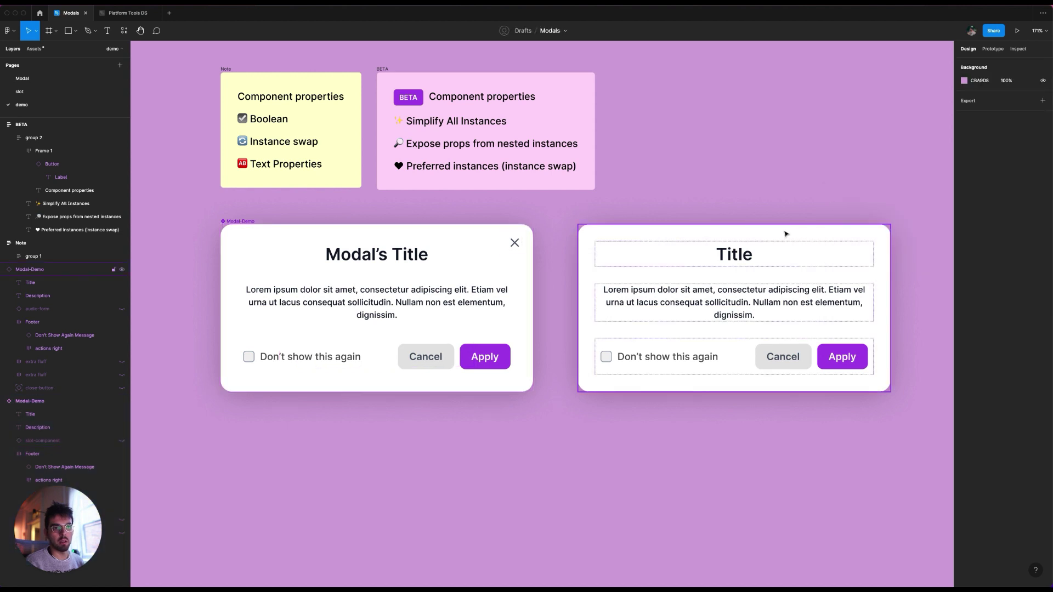
{"action": "left_click", "coordinate": [785, 234]}
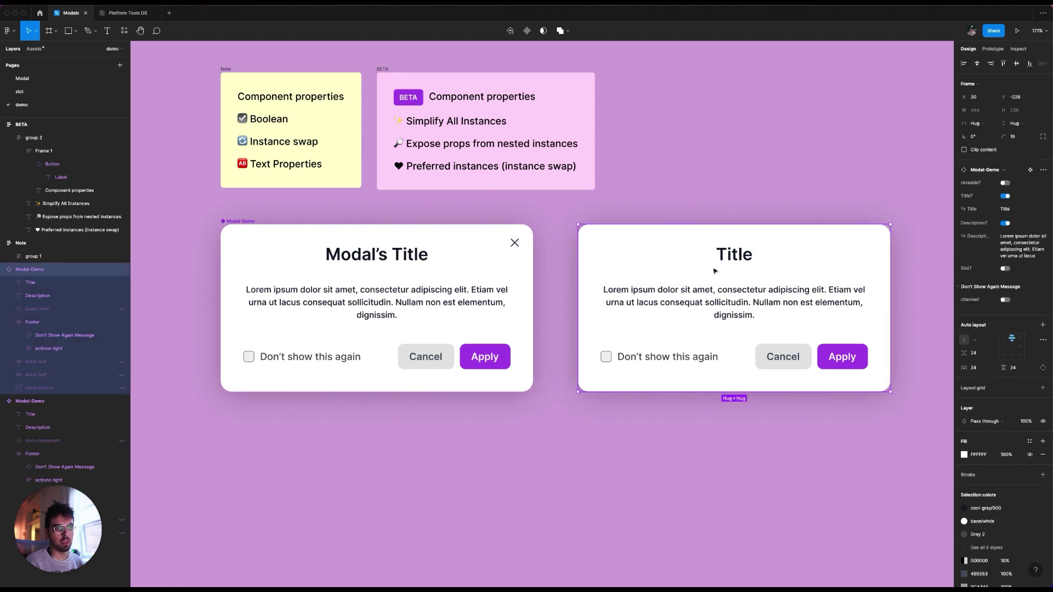
{"action": "left_click", "coordinate": [1008, 300]}
{"action": "left_click", "coordinate": [1008, 300]}
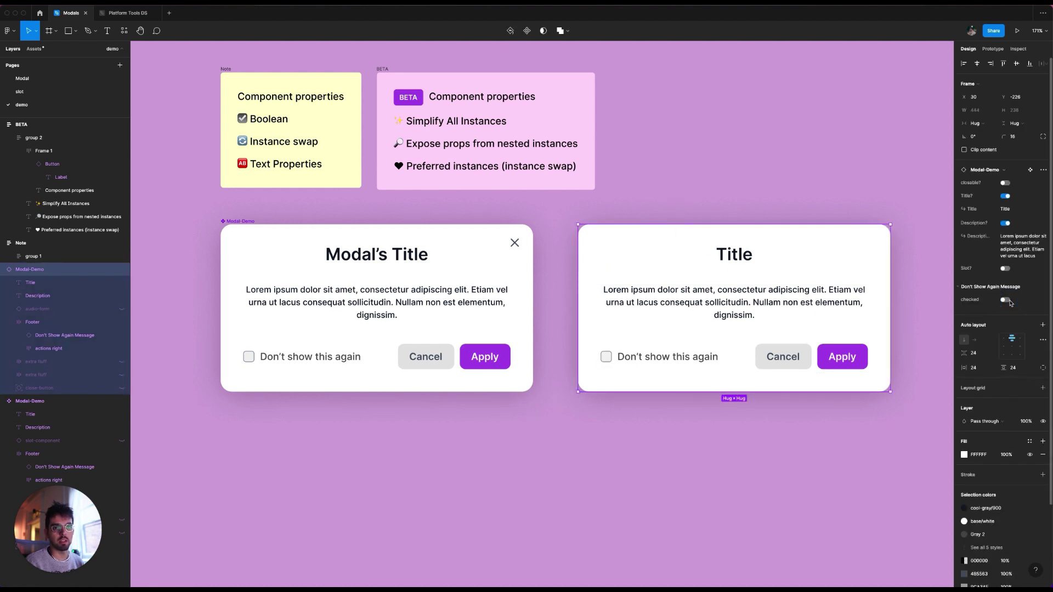
{"action": "left_click", "coordinate": [1007, 301]}
{"action": "left_click", "coordinate": [1008, 301]}
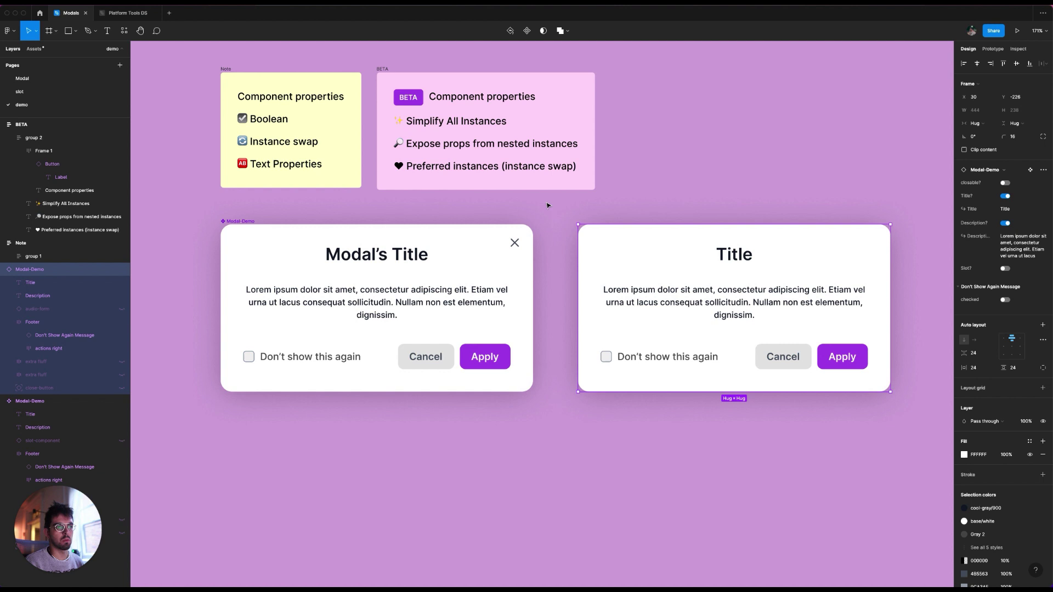
{"action": "left_click", "coordinate": [610, 207]}
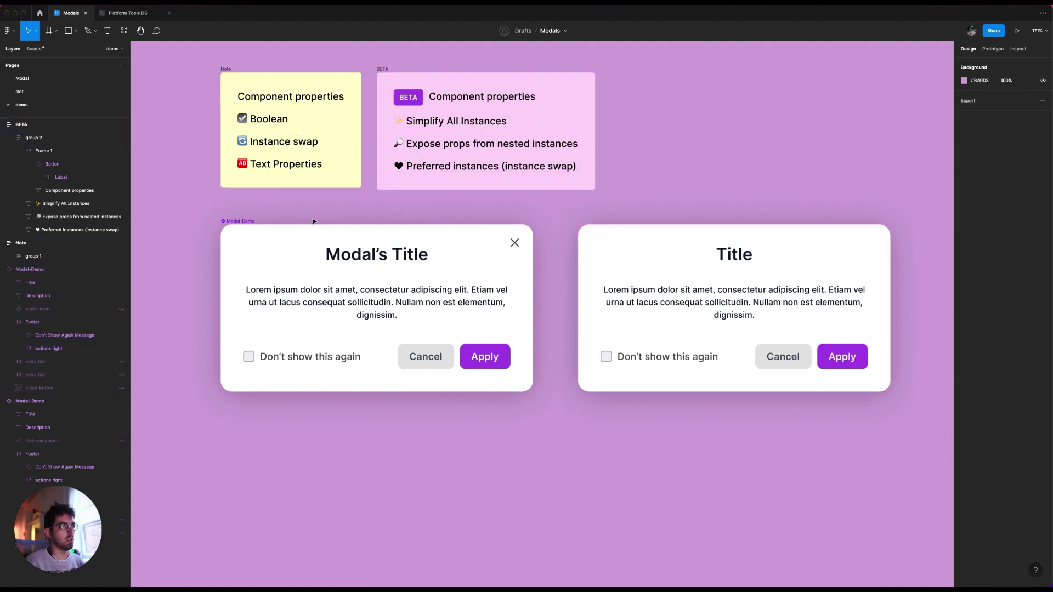
Show and then re-hide the extra fluff layer in the Modal-Demo main component
{"action": "left_click", "coordinate": [236, 235]}
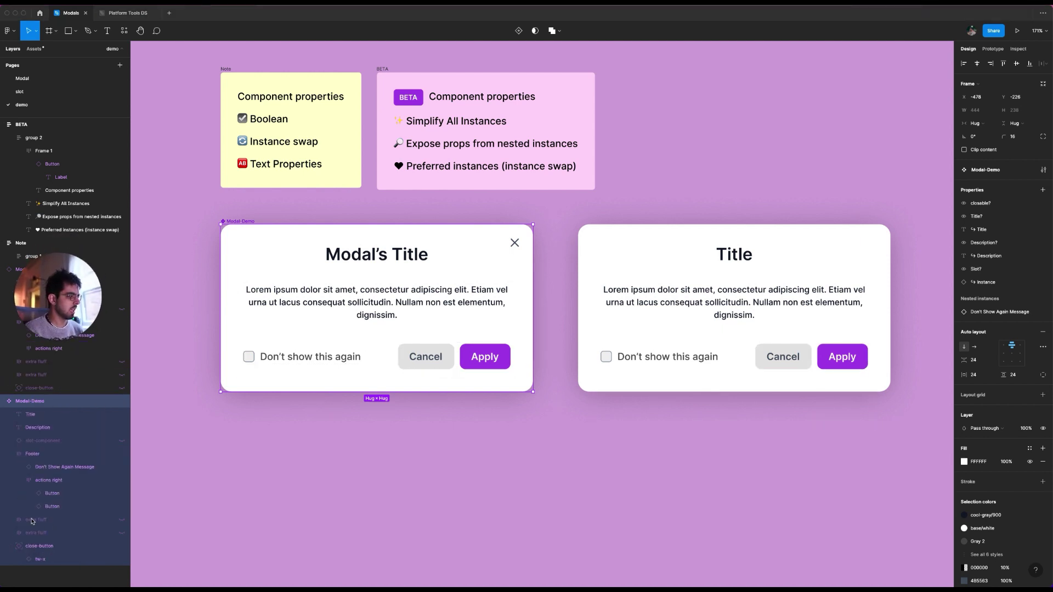
{"action": "left_click", "coordinate": [122, 519]}
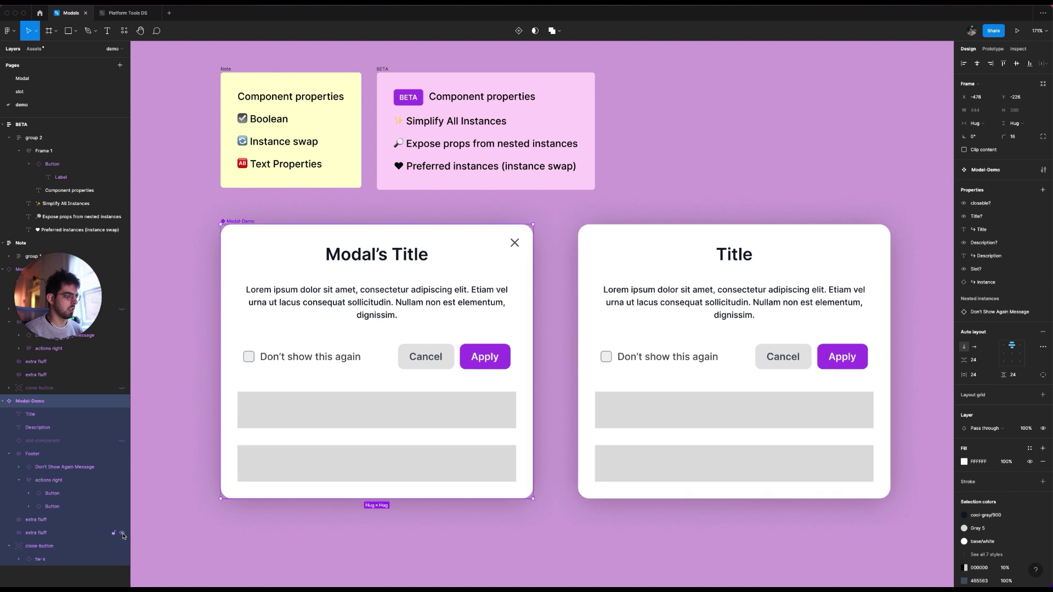
{"action": "left_click", "coordinate": [122, 520]}
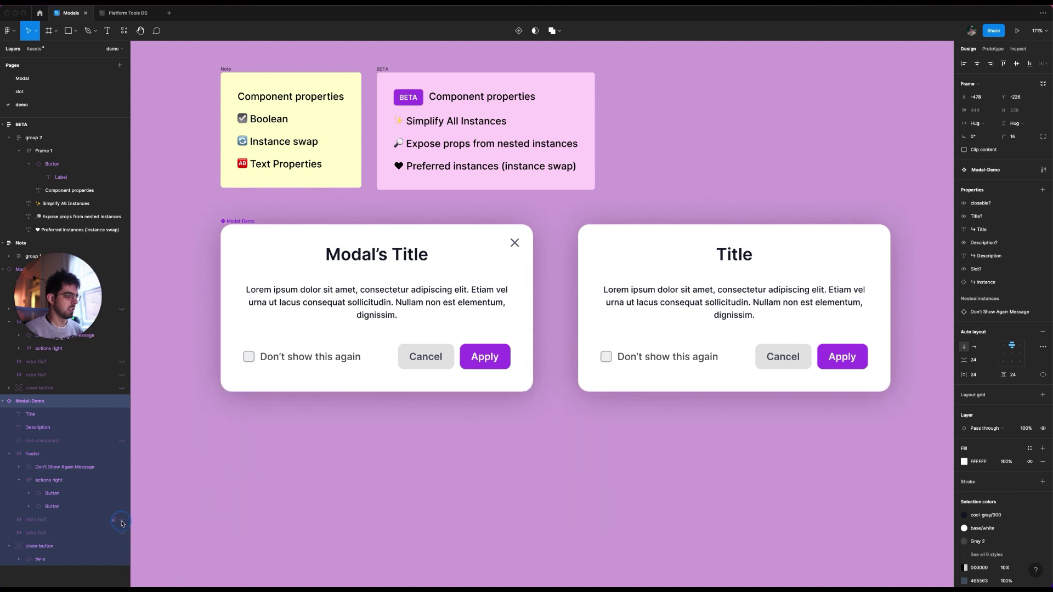
{"action": "left_click", "coordinate": [589, 237]}
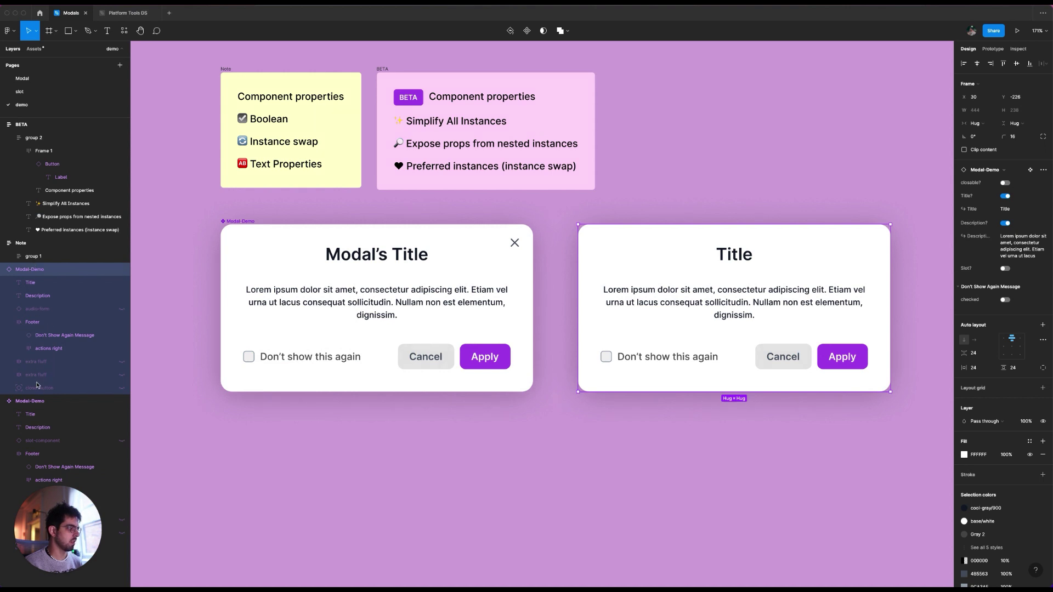
{"action": "left_click", "coordinate": [281, 249]}
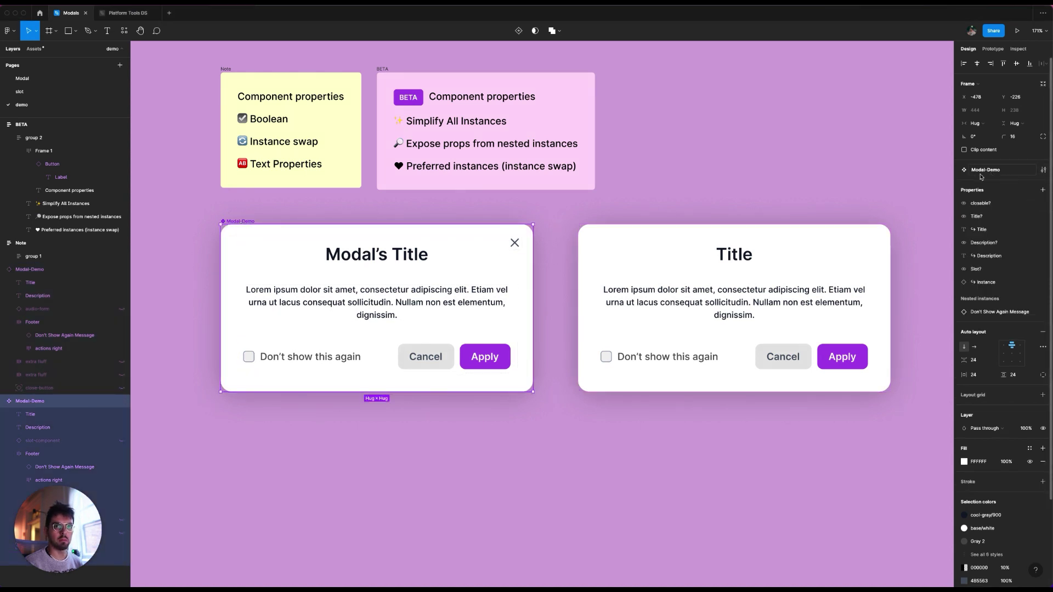
Tick Simplify all instances in the Modal-Demo component configuration
{"action": "left_click", "coordinate": [1044, 171]}
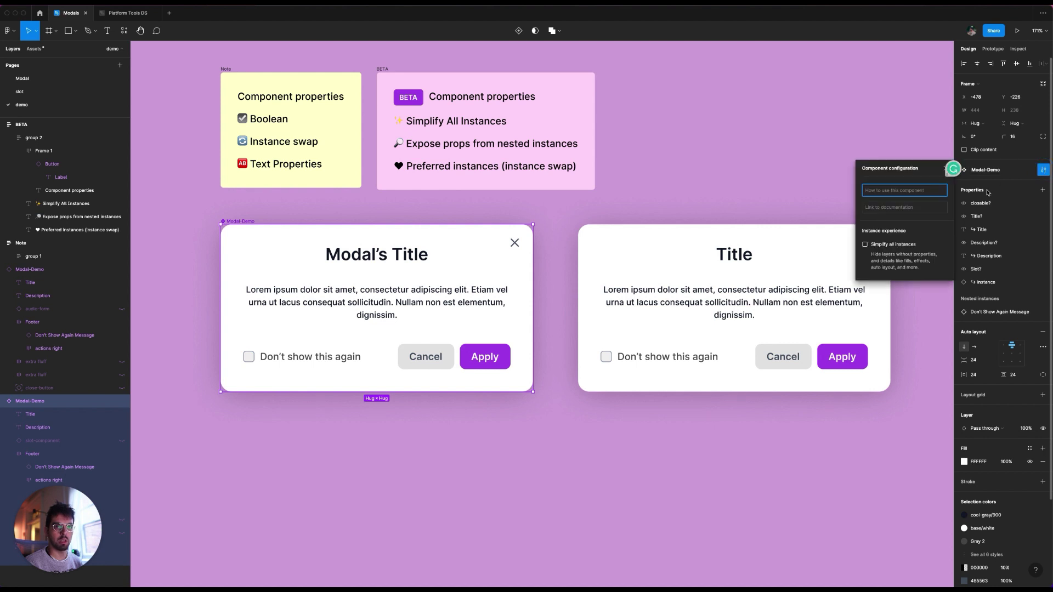
{"action": "left_click", "coordinate": [892, 245]}
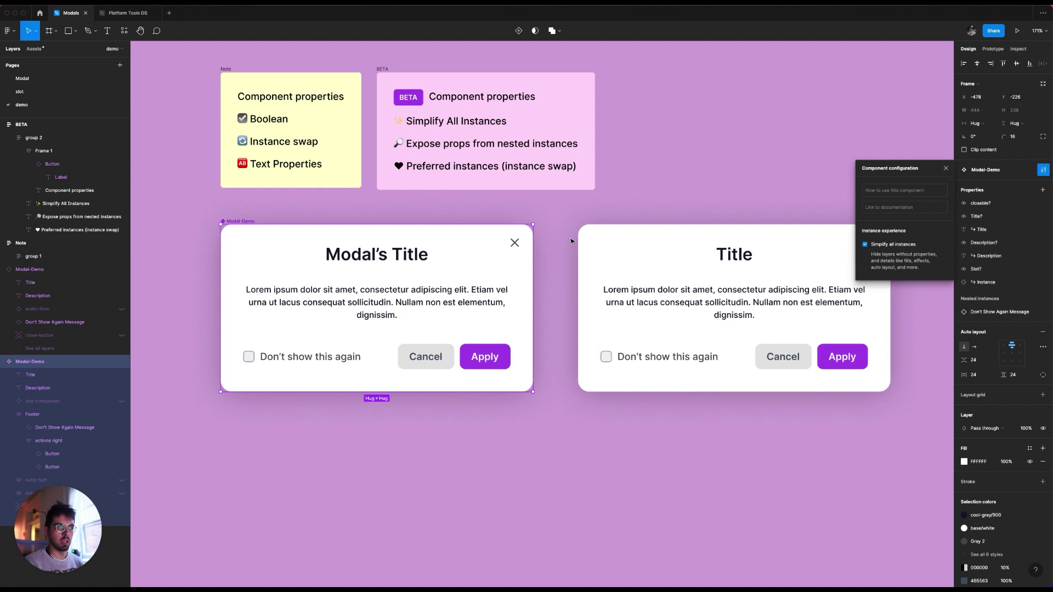
{"action": "left_click", "coordinate": [609, 233]}
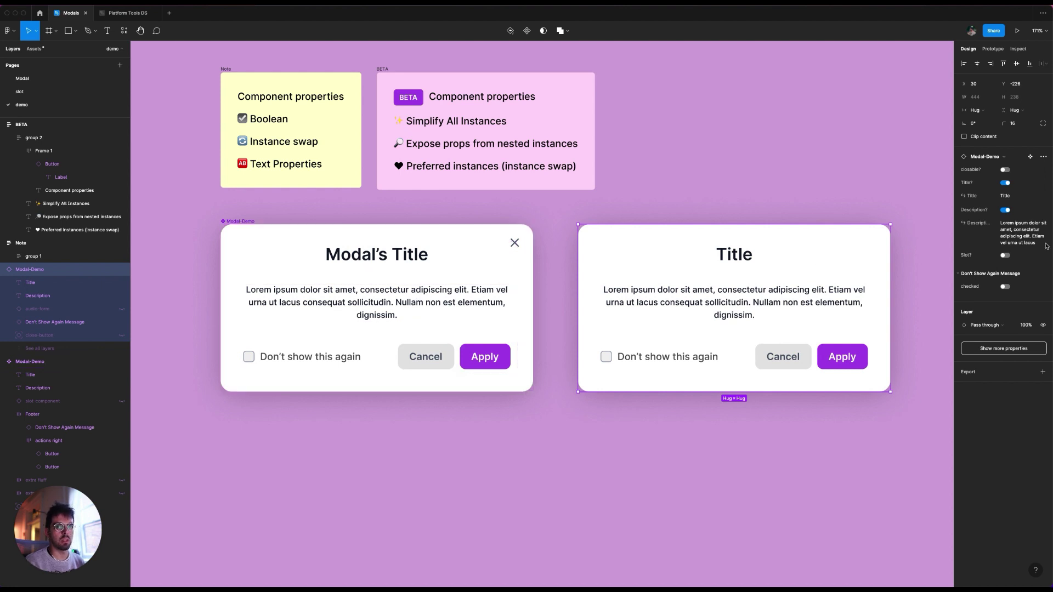
Reveal the component's hidden layers and recheck its configuration settings
{"action": "left_click", "coordinate": [38, 348]}
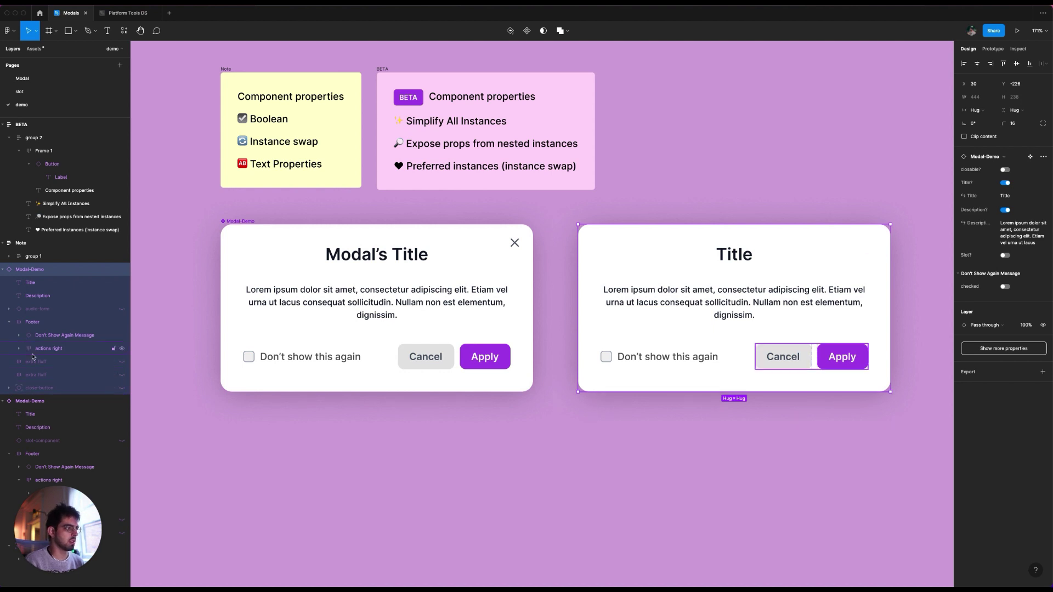
{"action": "left_click", "coordinate": [225, 386]}
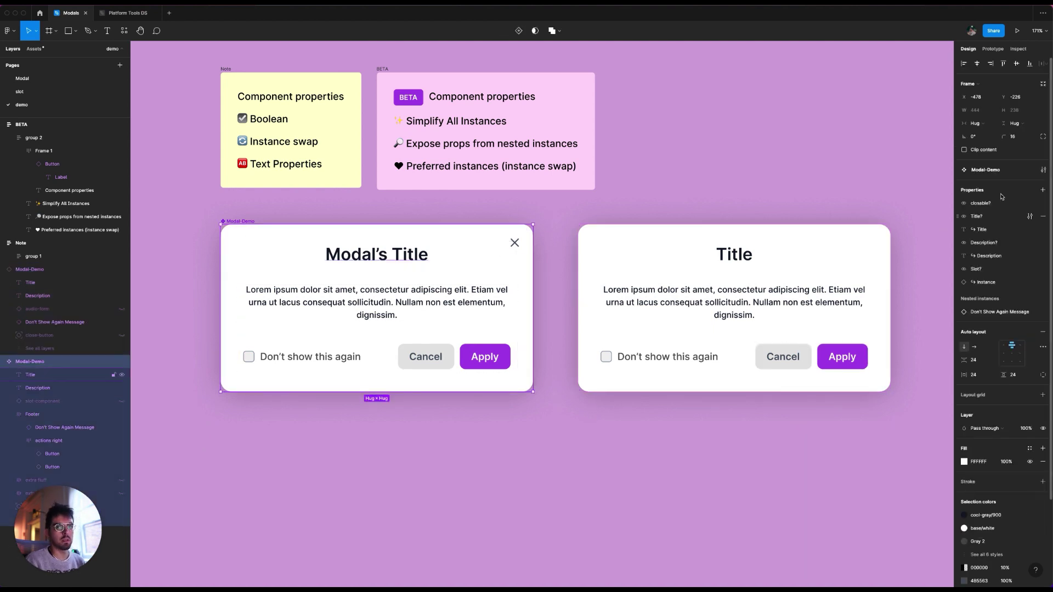
{"action": "left_click", "coordinate": [1043, 170]}
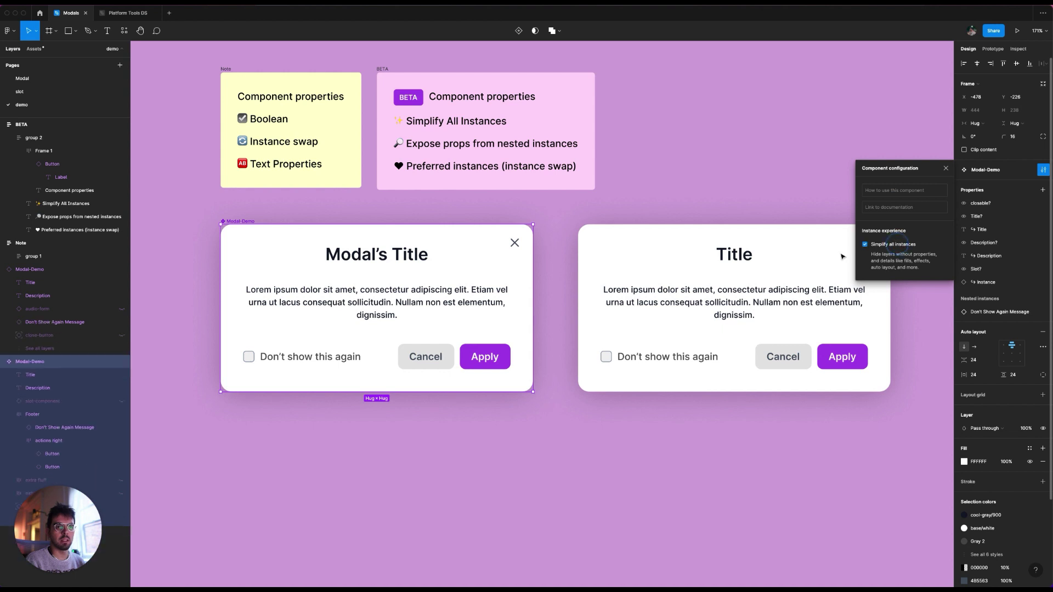
{"action": "left_click", "coordinate": [618, 238]}
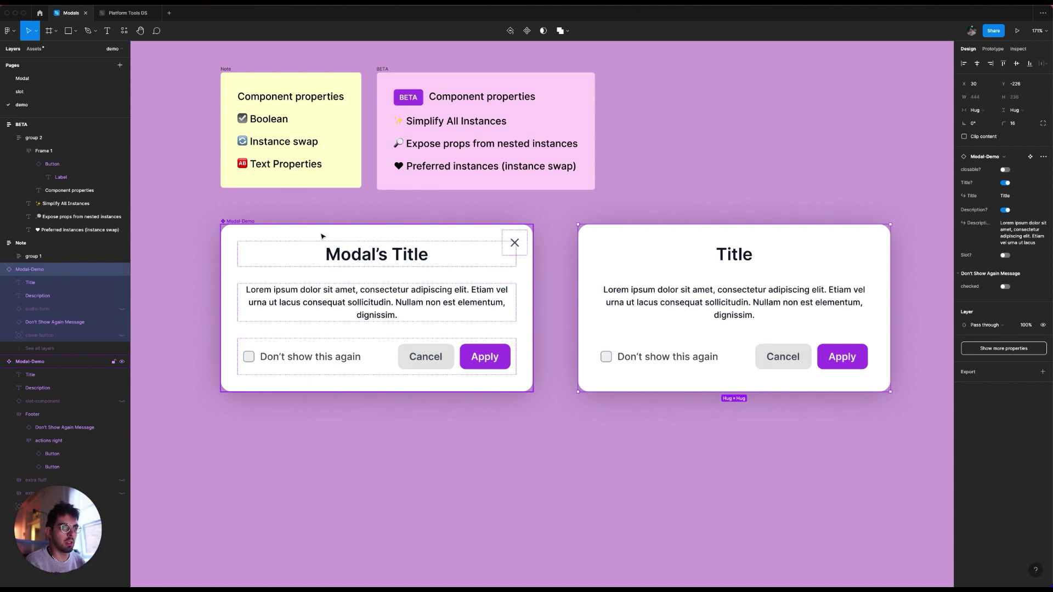
On the right instance, turn Description? off, toggle Title?, and turn closable? on
{"action": "left_click", "coordinate": [1006, 210]}
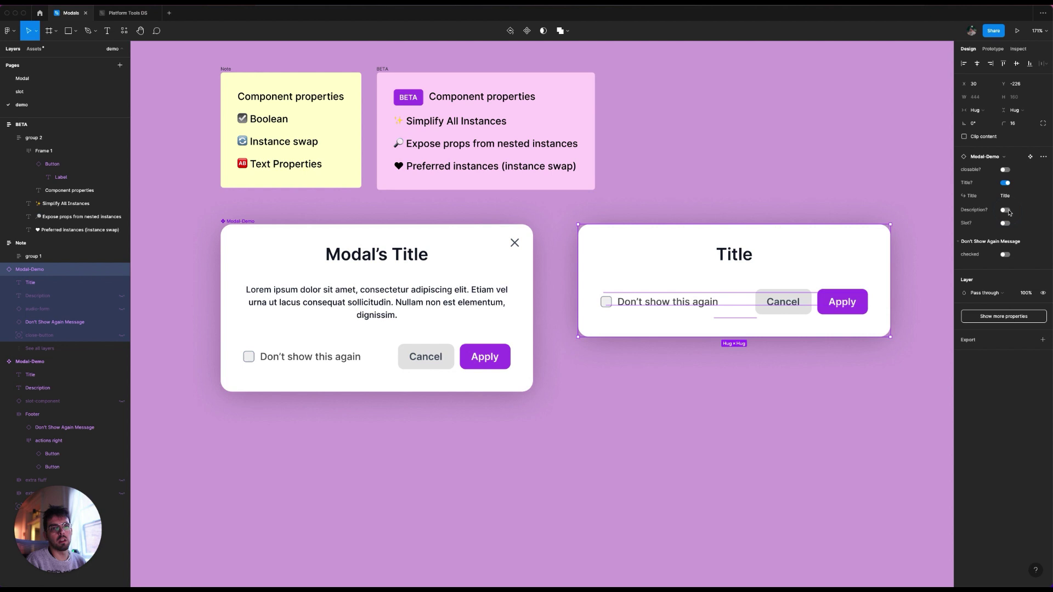
{"action": "left_click", "coordinate": [1005, 182]}
{"action": "left_click", "coordinate": [1005, 182]}
{"action": "left_click", "coordinate": [1006, 169]}
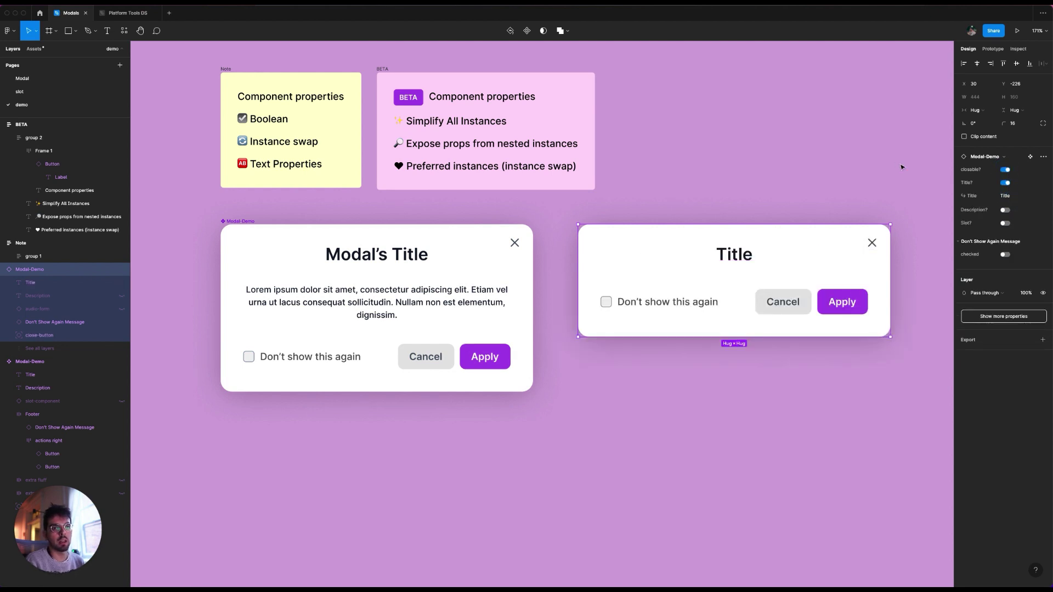
{"action": "left_click", "coordinate": [836, 166]}
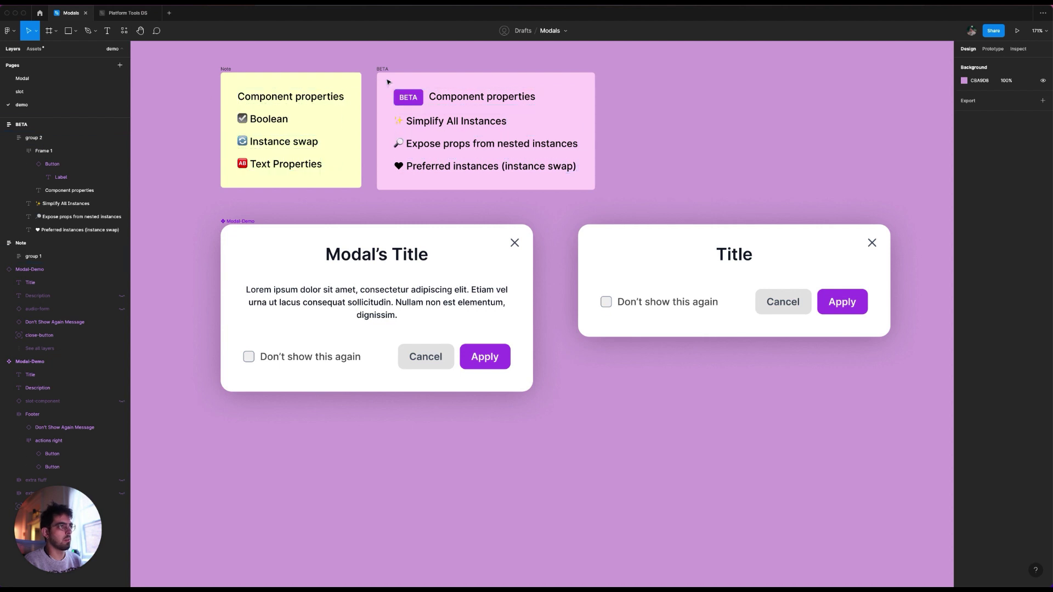
Review the Component properties beta in account settings, then return to the Modals file
{"action": "left_click", "coordinate": [39, 13]}
{"action": "left_click", "coordinate": [1032, 30]}
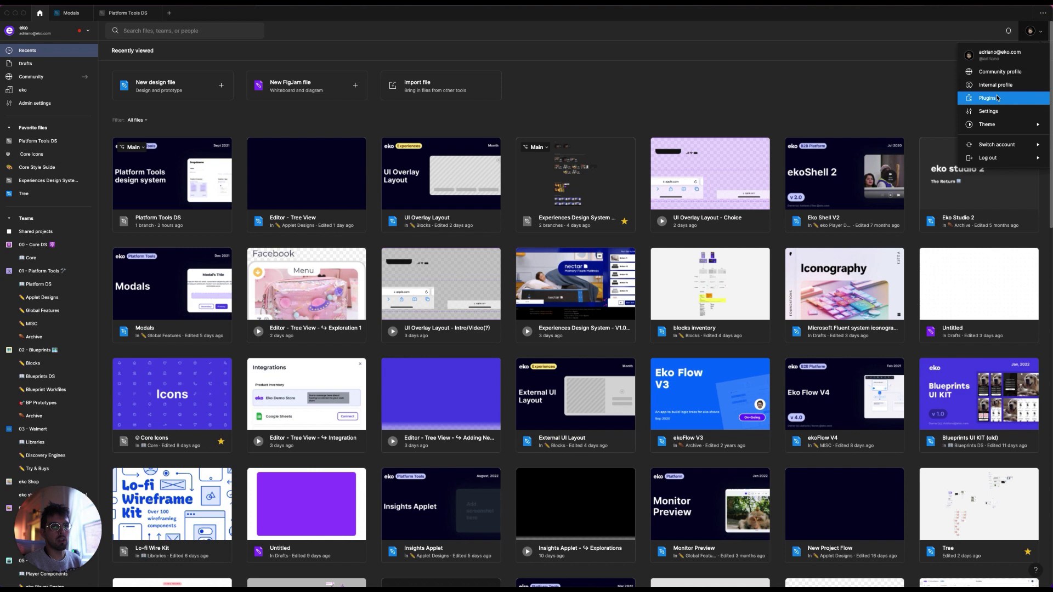
{"action": "left_click", "coordinate": [988, 111]}
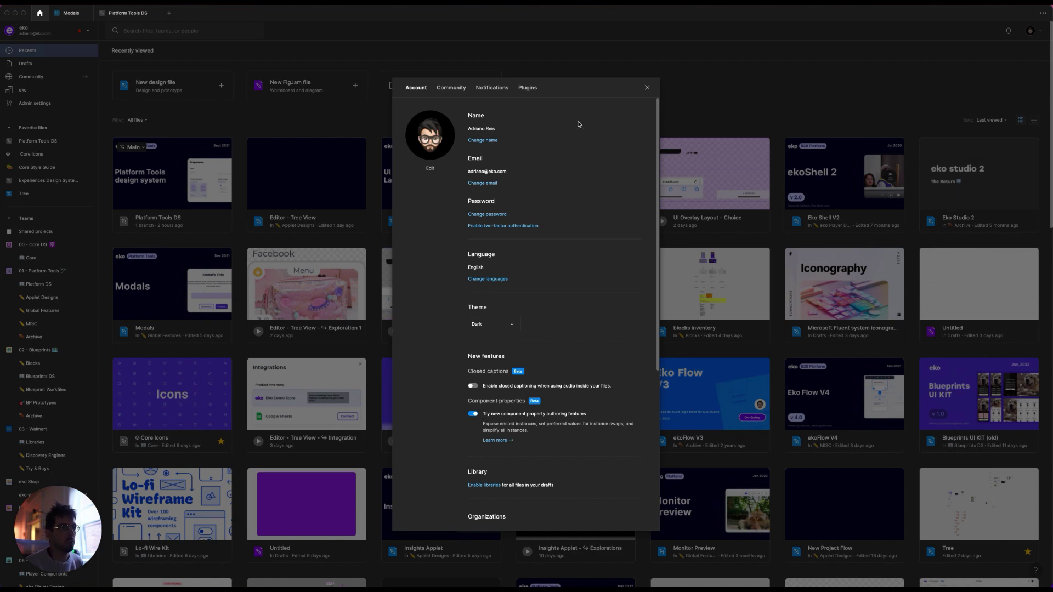
{"action": "left_click", "coordinate": [647, 89]}
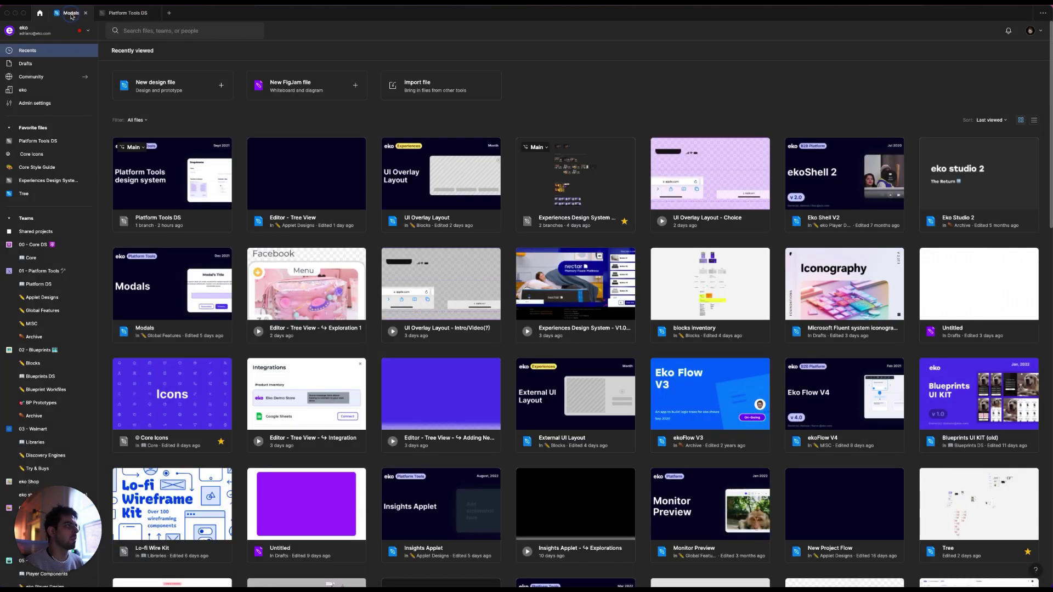
{"action": "left_click", "coordinate": [71, 13]}
On the Modal page, move the Modal frame next to the Atoms frame
{"action": "left_click", "coordinate": [22, 78]}
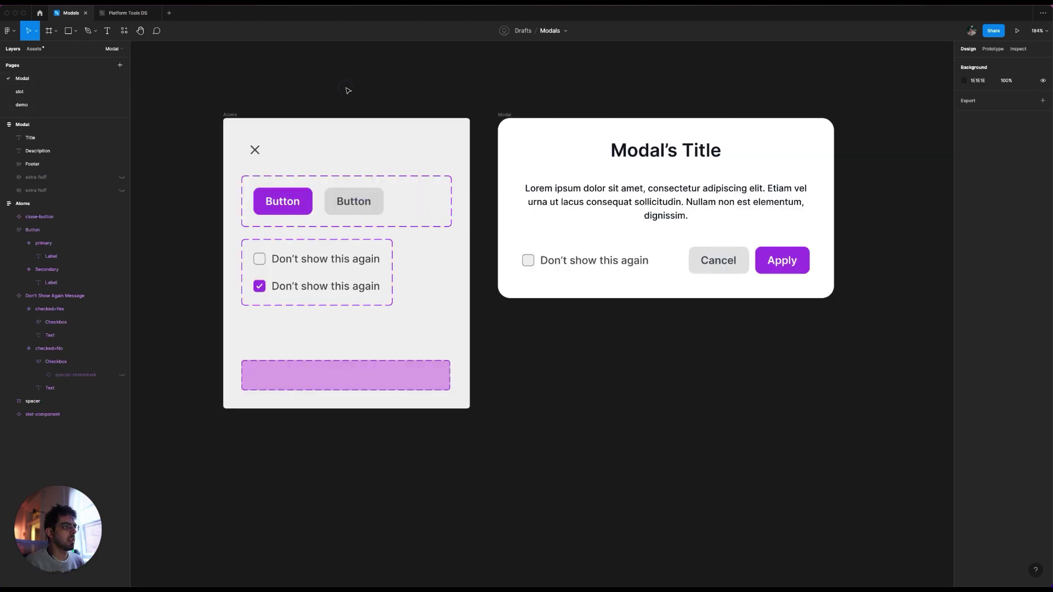
{"action": "left_click", "coordinate": [587, 272]}
{"action": "scroll", "coordinate": [611, 272], "scroll_direction": "down", "scroll_amount": 2}
{"action": "left_click_drag", "start_coordinate": [587, 272], "coordinate": [523, 104]}
{"action": "left_click_drag", "start_coordinate": [613, 94], "coordinate": [498, 142]}
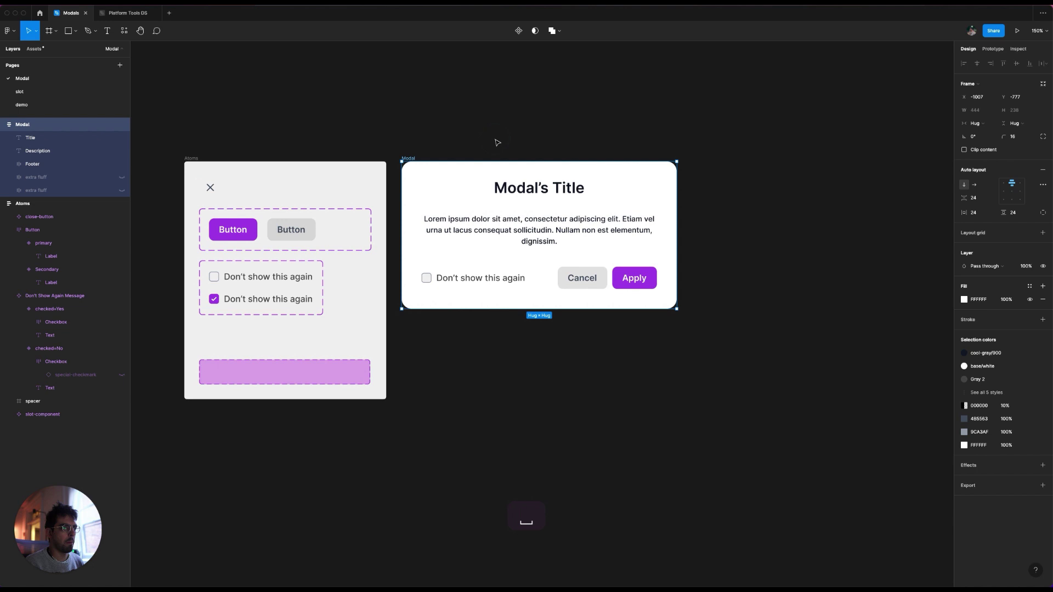
{"action": "scroll", "coordinate": [497, 142], "scroll_direction": "up", "scroll_amount": 2}
{"action": "scroll", "coordinate": [494, 181], "scroll_direction": "left", "scroll_amount": 3}
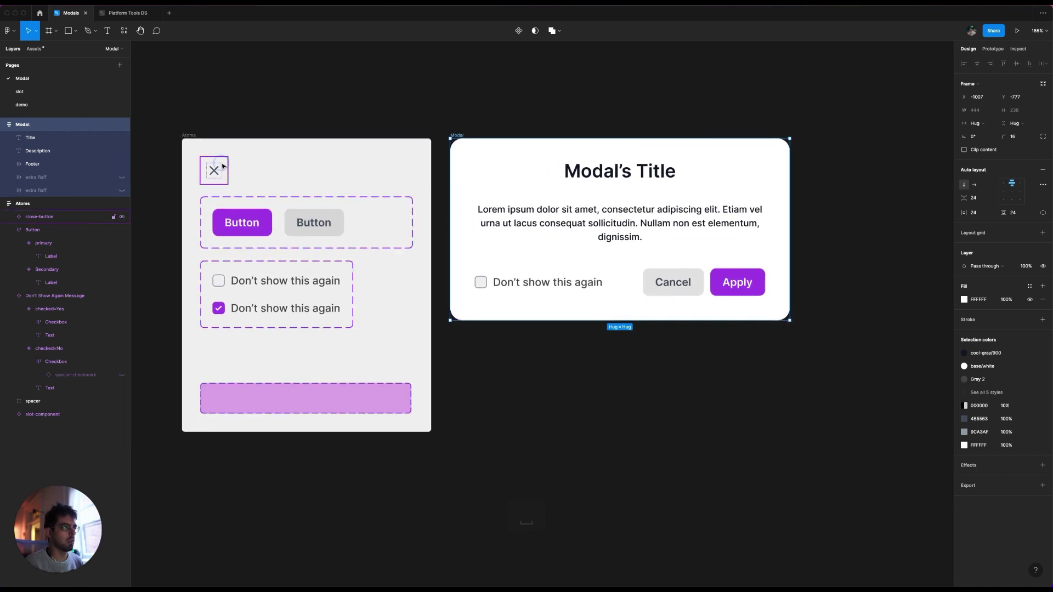
Copy the close-button from Atoms and paste it into the Modal frame
{"action": "left_click", "coordinate": [222, 167]}
{"action": "key", "text": "super+c"}
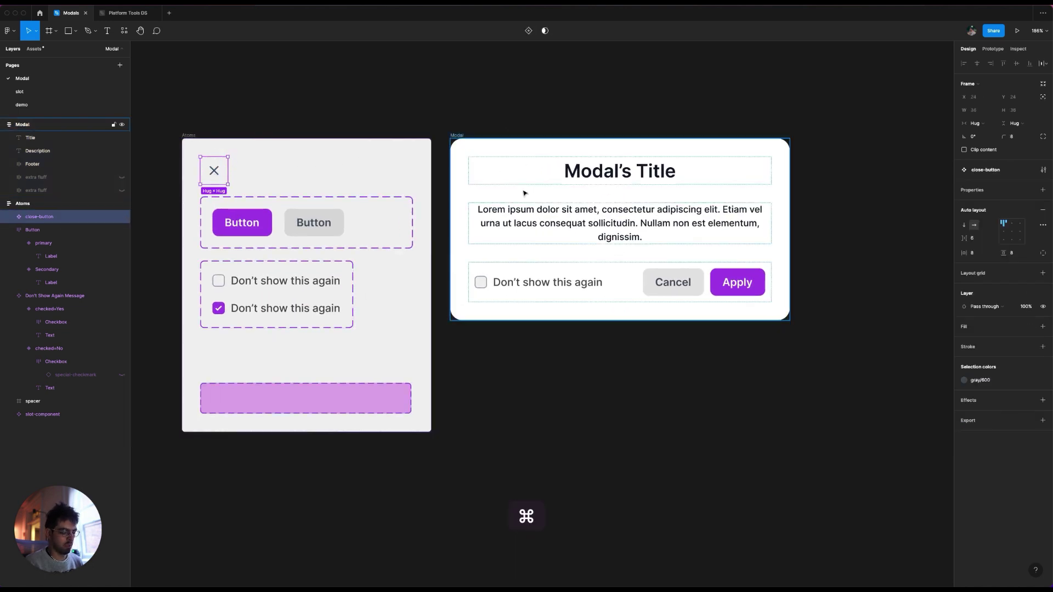
{"action": "left_click", "coordinate": [456, 135]}
{"action": "key", "text": "super+v"}
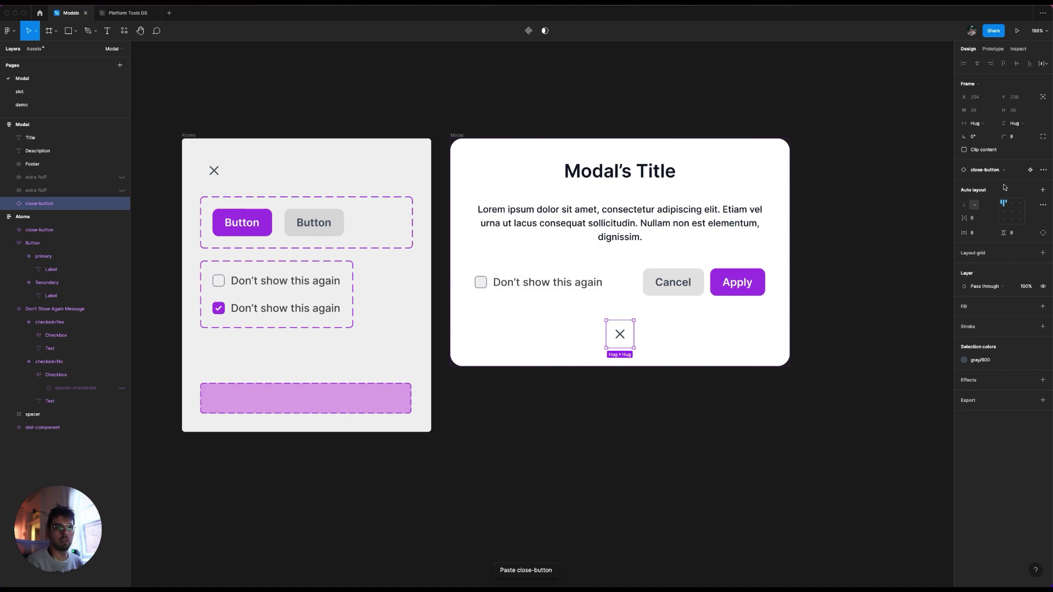
{"action": "left_click", "coordinate": [663, 336]}
{"action": "left_click", "coordinate": [619, 334]}
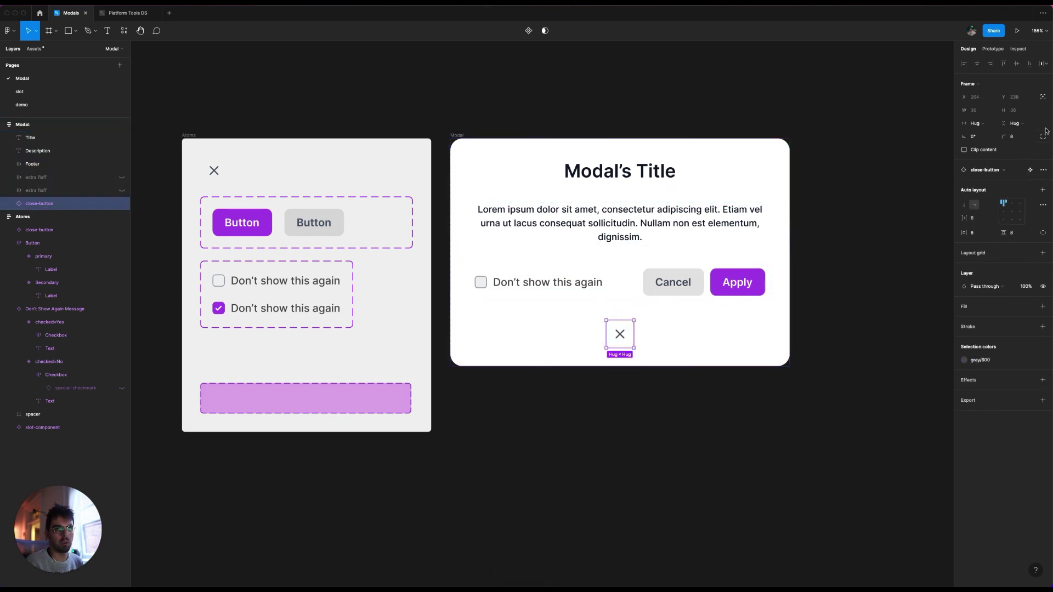
Take the close-button out of auto layout and constrain it to top and right
{"action": "left_click", "coordinate": [1042, 98]}
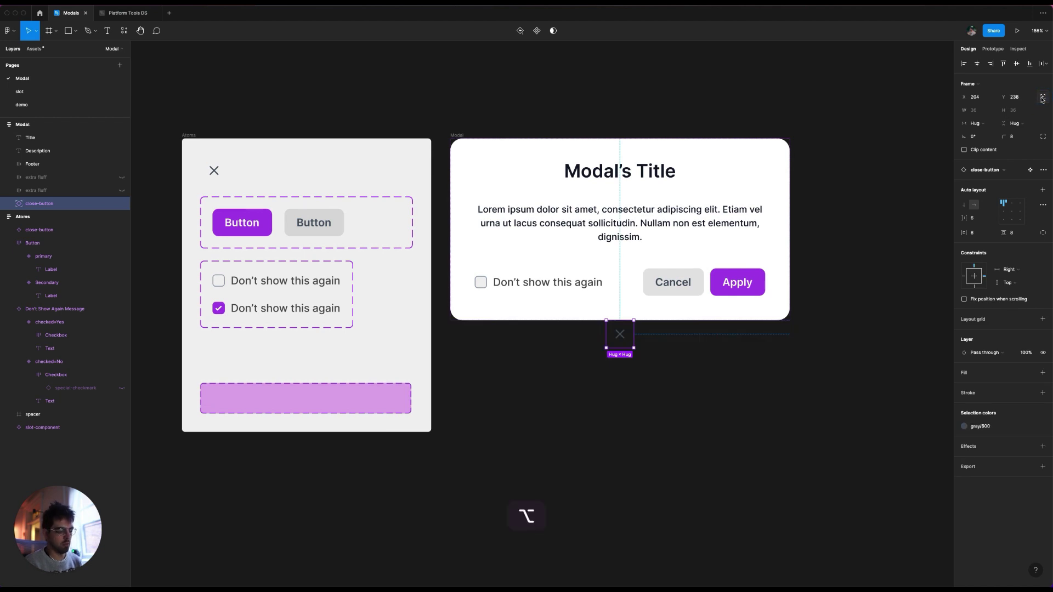
{"action": "key", "text": "alt+w"}
{"action": "key", "text": "alt+d"}
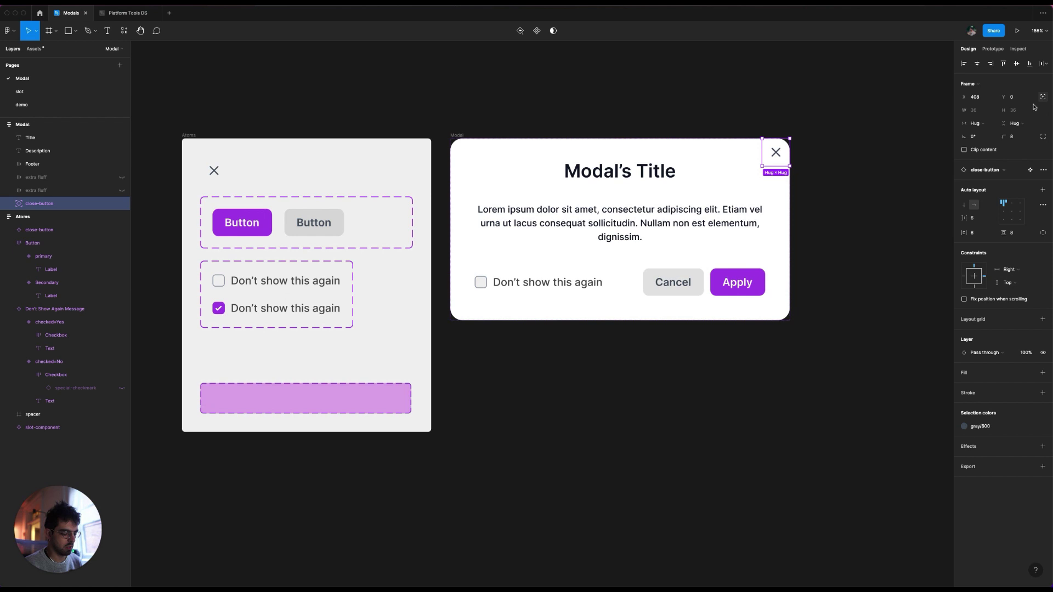
{"action": "key", "text": "alt"}
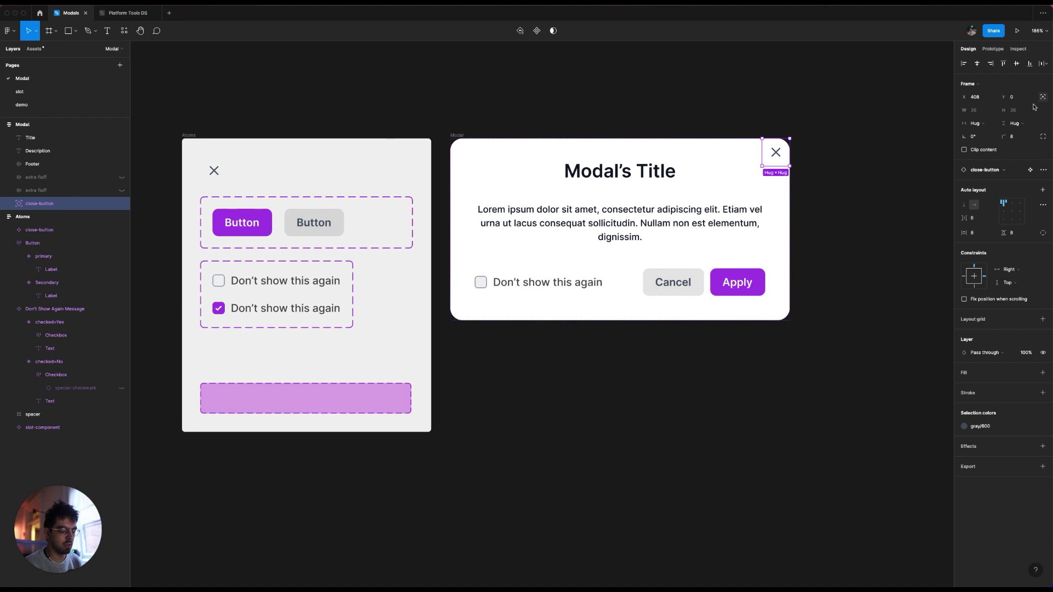
{"action": "key", "text": "alt"}
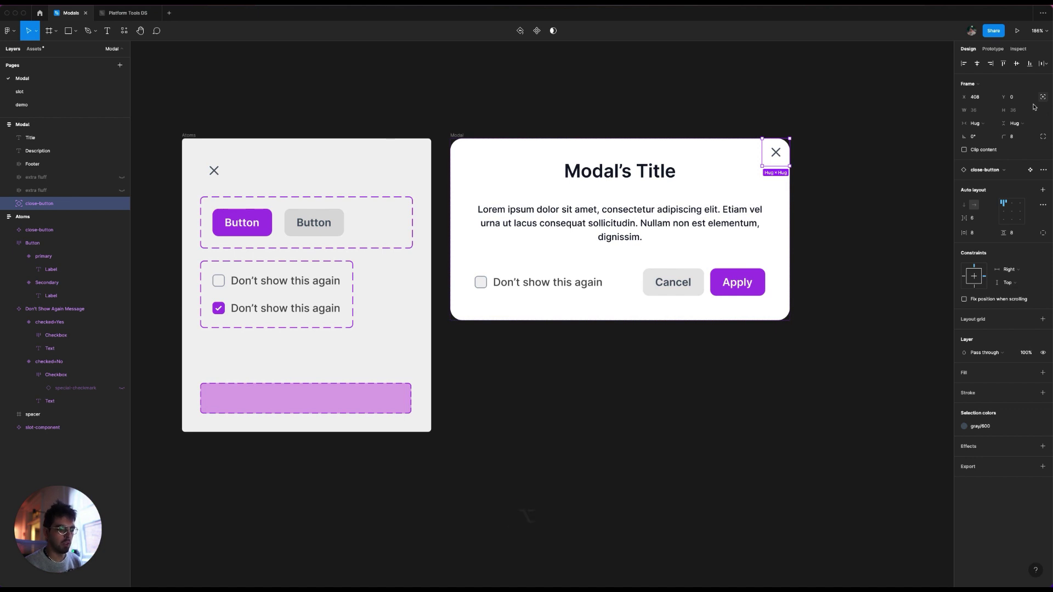
Cycle the close-button through the modal's corners, ending at the top-right
{"action": "key", "text": "alt+a"}
{"action": "key", "text": "alt+s"}
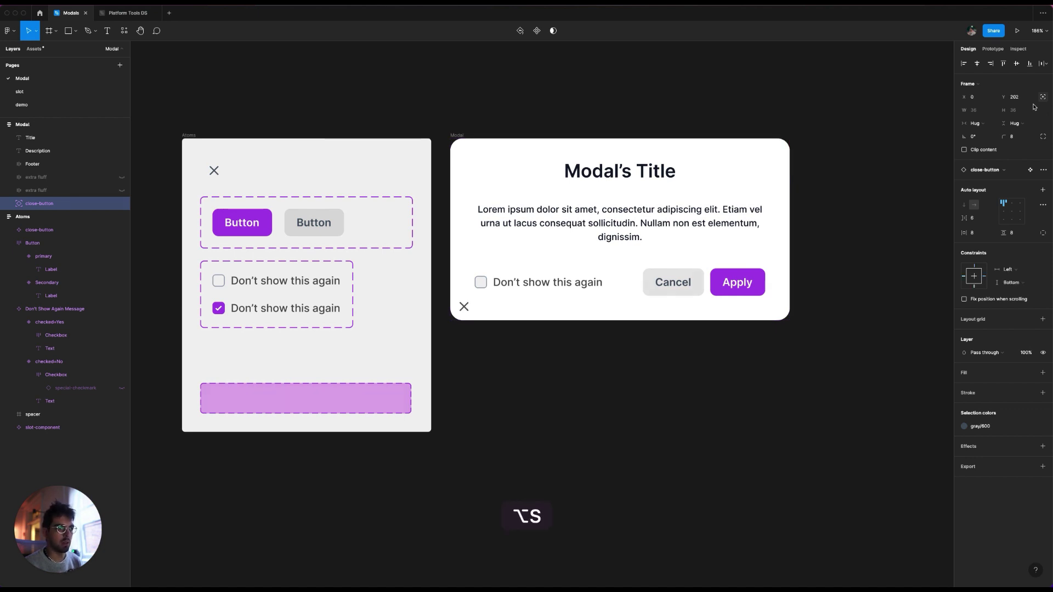
{"action": "key", "text": "alt+d"}
{"action": "key", "text": "alt+w"}
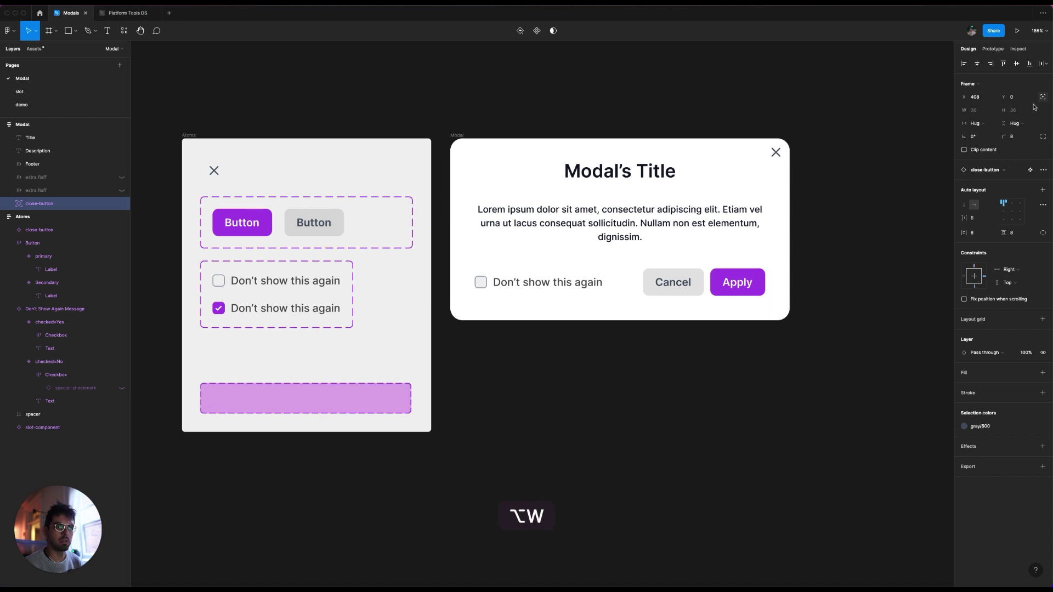
{"action": "key", "text": "alt+a"}
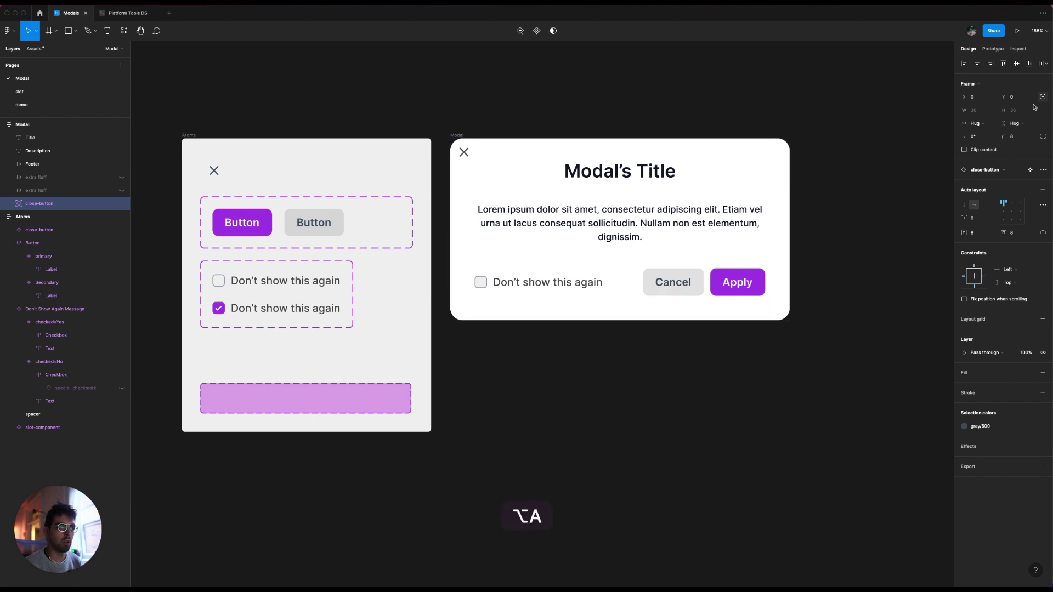
{"action": "key", "text": "alt+s"}
{"action": "key", "text": "alt+d"}
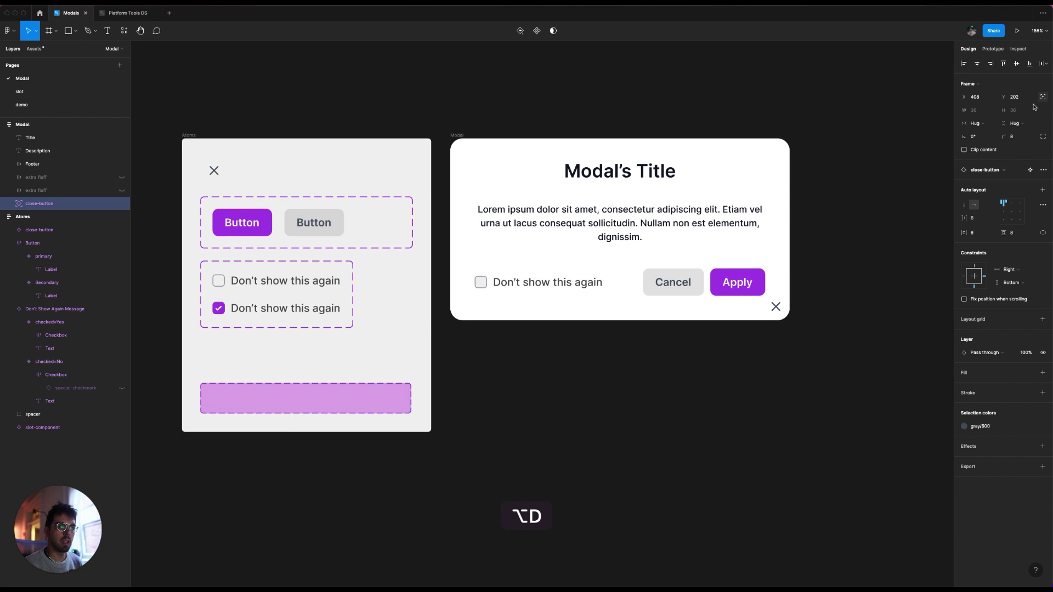
{"action": "key", "text": "alt+w"}
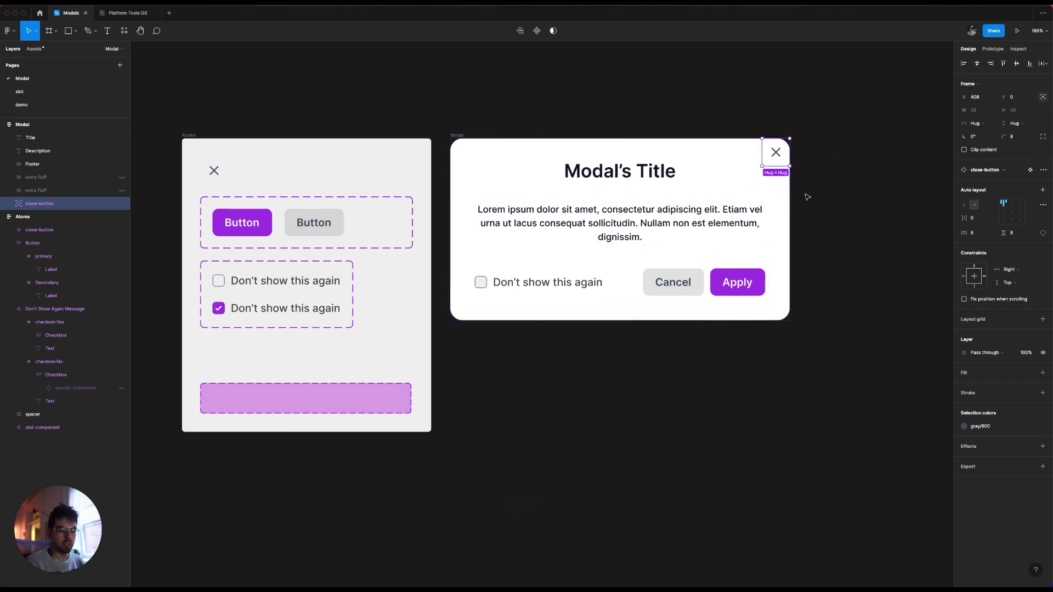
Nudge the close-button 8 px left and 8 px down, then check its edge spacing
{"action": "key", "text": "shift+Left"}
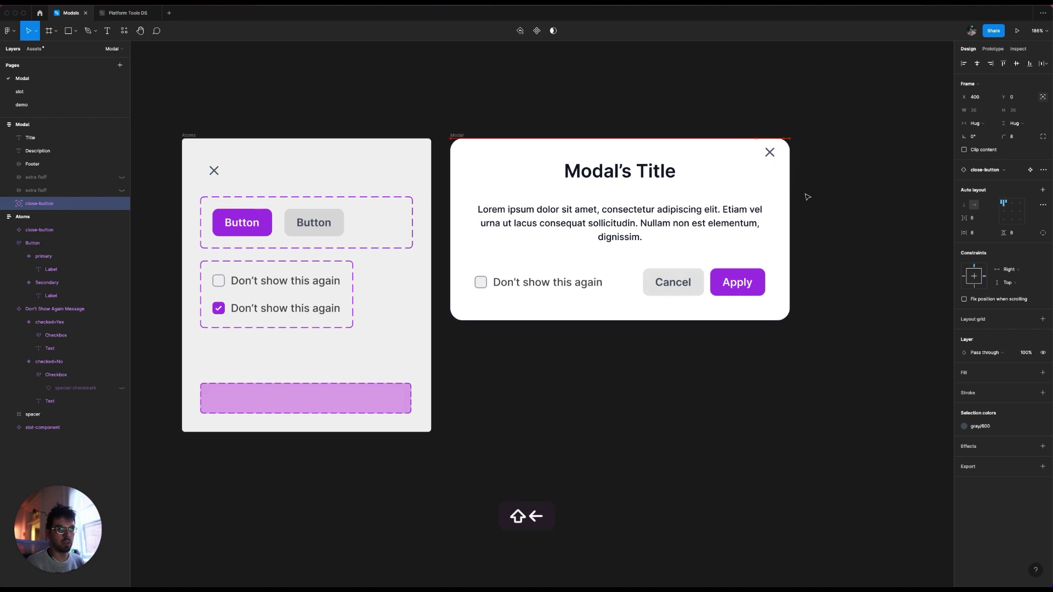
{"action": "key", "text": "shift+Down"}
{"action": "key", "text": "alt"}
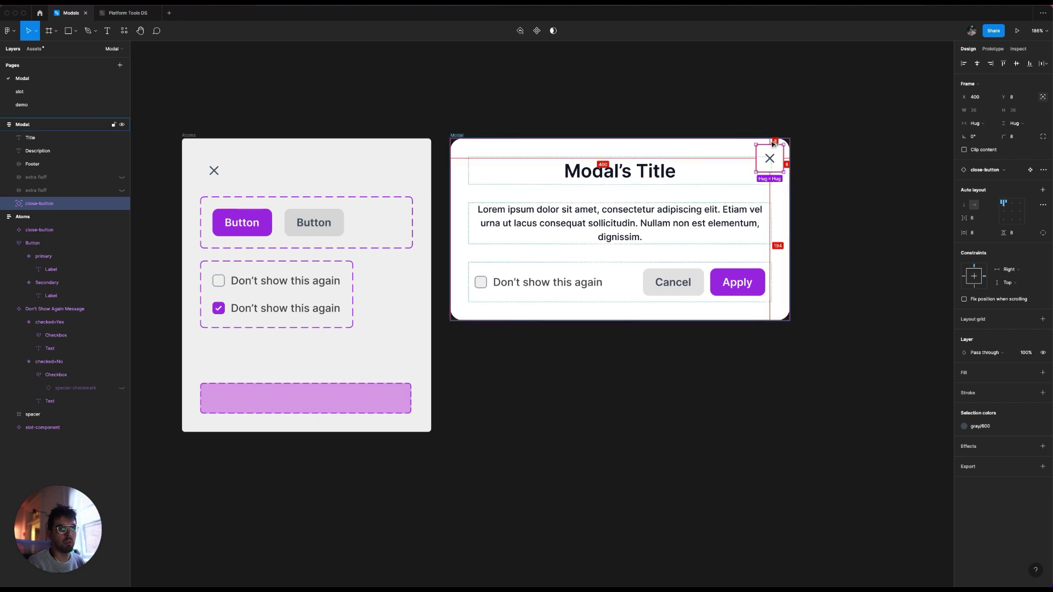
{"action": "key", "text": "alt"}
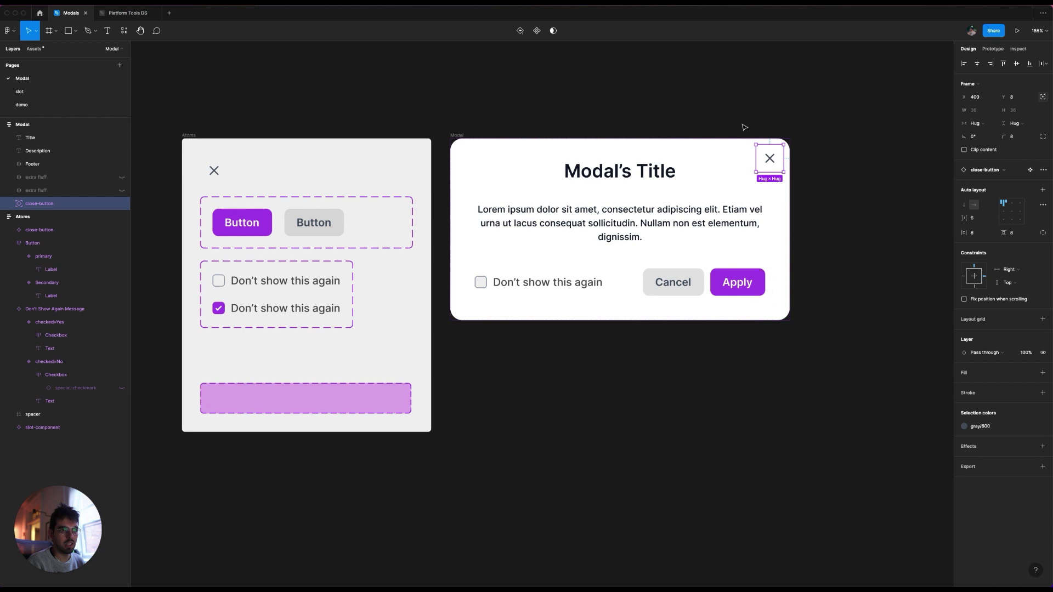
{"action": "left_click", "coordinate": [670, 117]}
{"action": "key", "text": "super"}
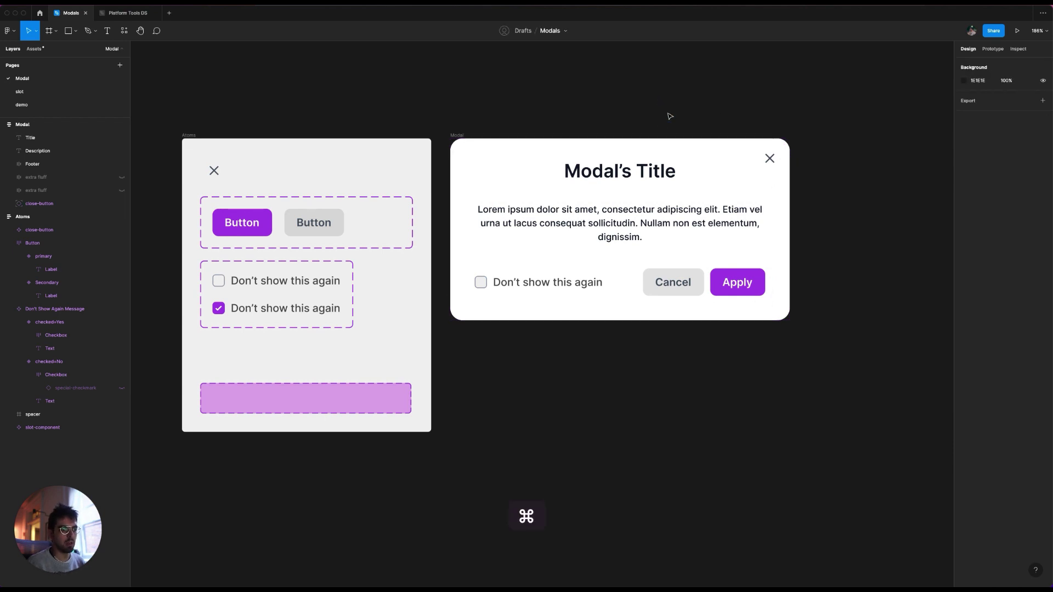
{"action": "key", "text": "super+slash"}
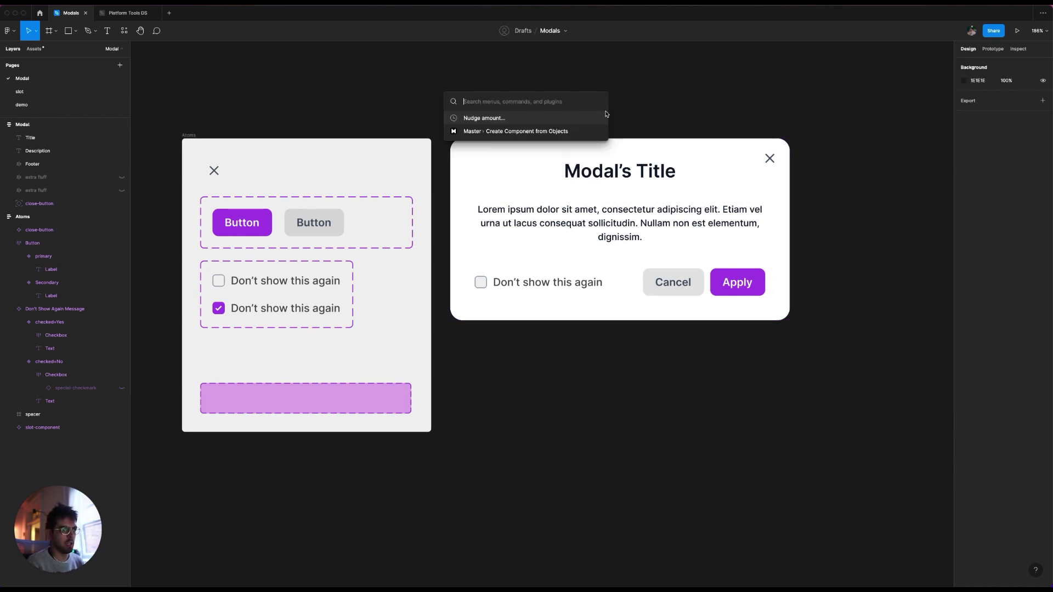
{"action": "type", "text": "nudge"}
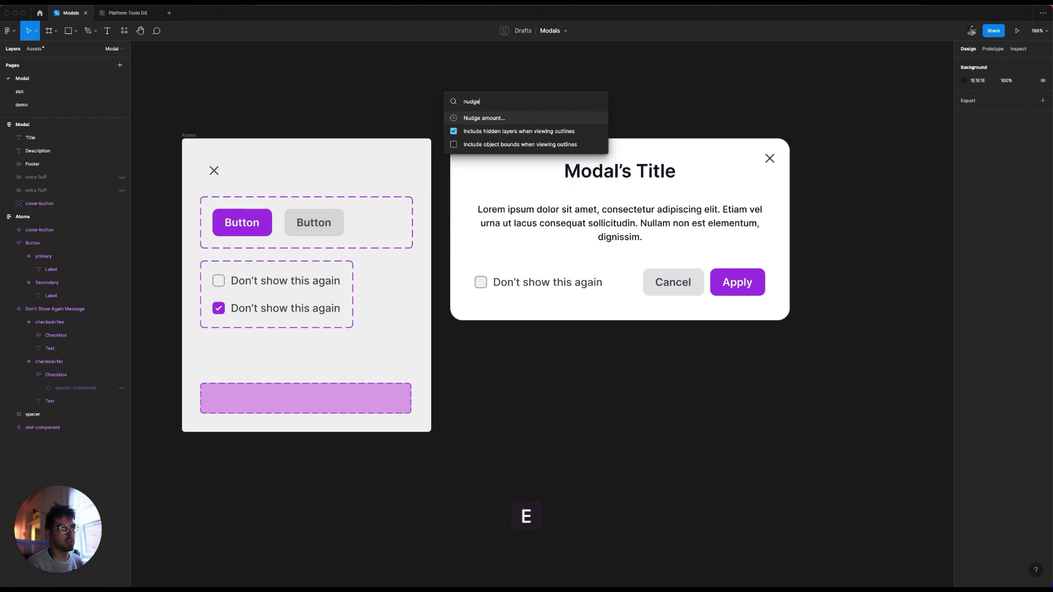
{"action": "left_click", "coordinate": [498, 118]}
{"action": "left_click", "coordinate": [546, 248]}
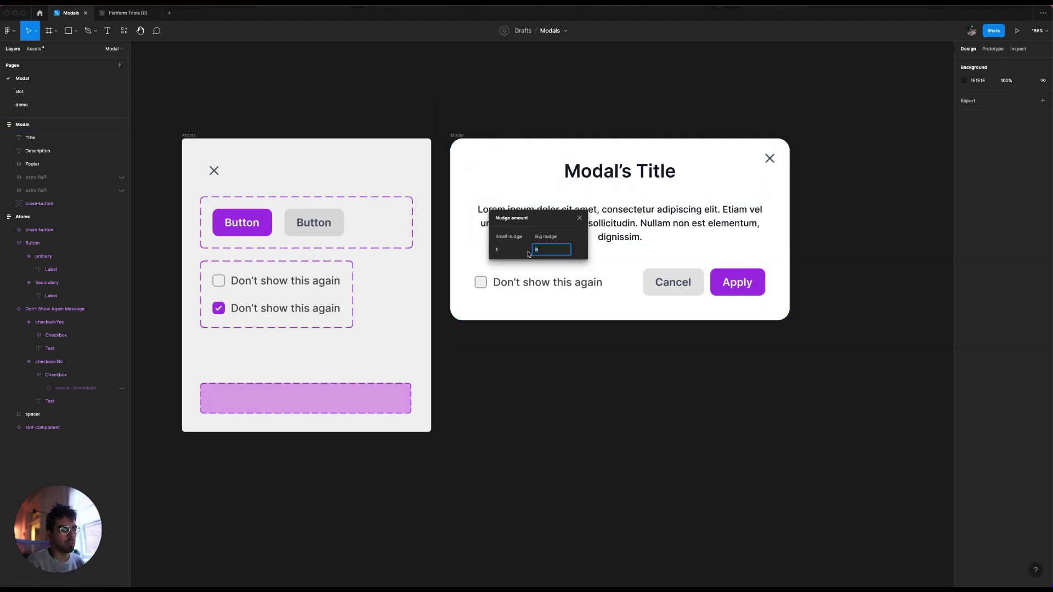
{"action": "left_click", "coordinate": [579, 218]}
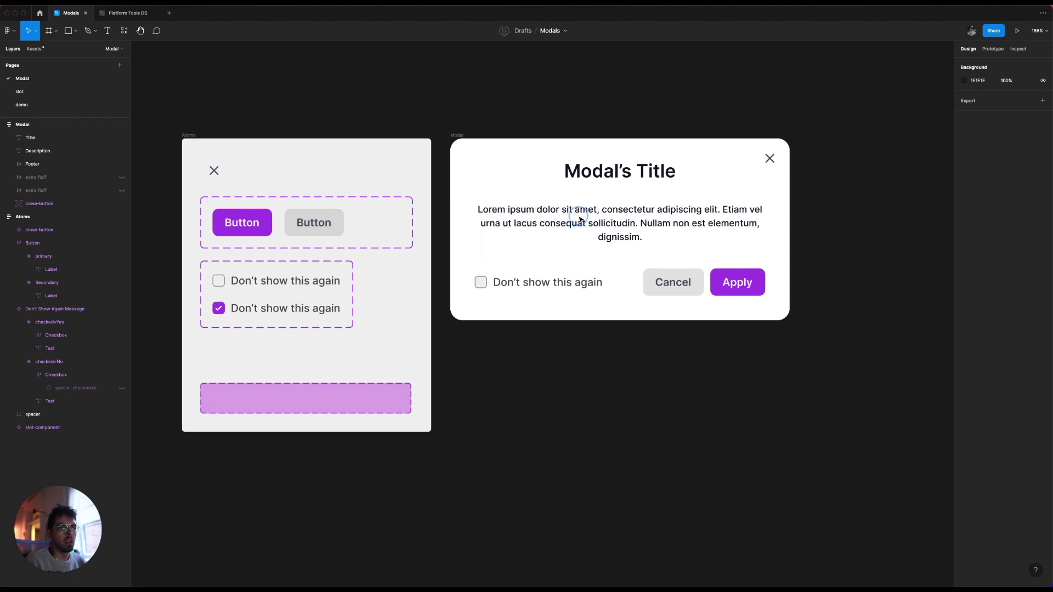
Set both Title and Description horizontal resizing to Fill container
{"action": "left_click", "coordinate": [623, 223]}
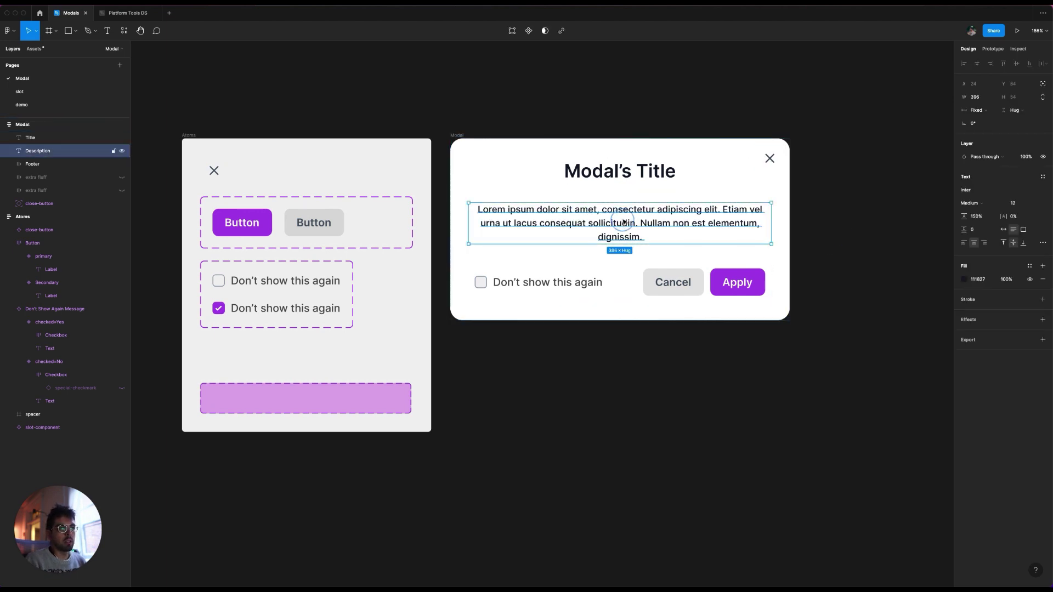
{"action": "left_click", "coordinate": [459, 135]}
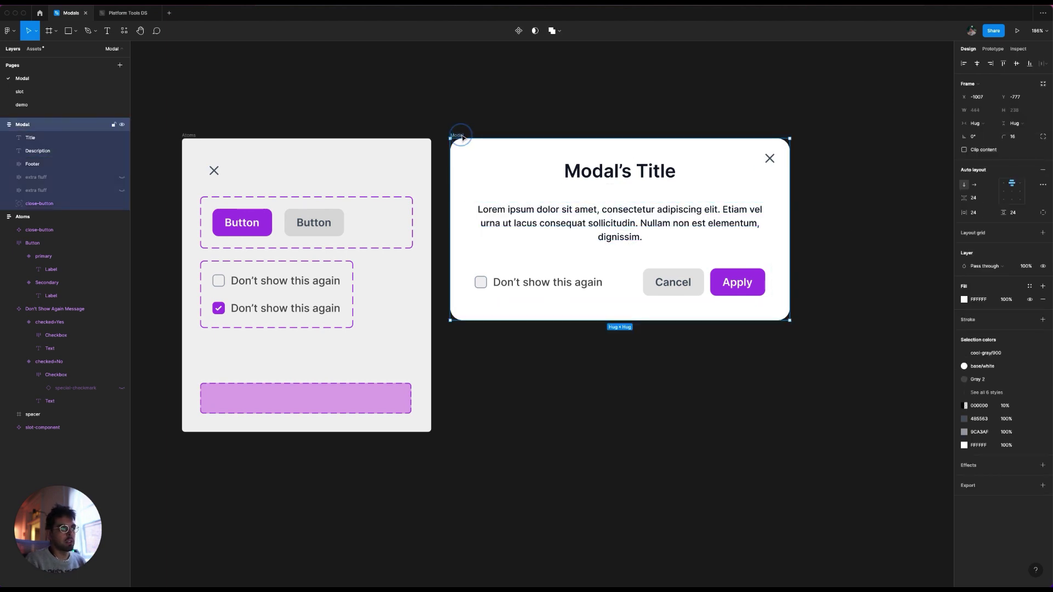
{"action": "left_click", "coordinate": [49, 137]}
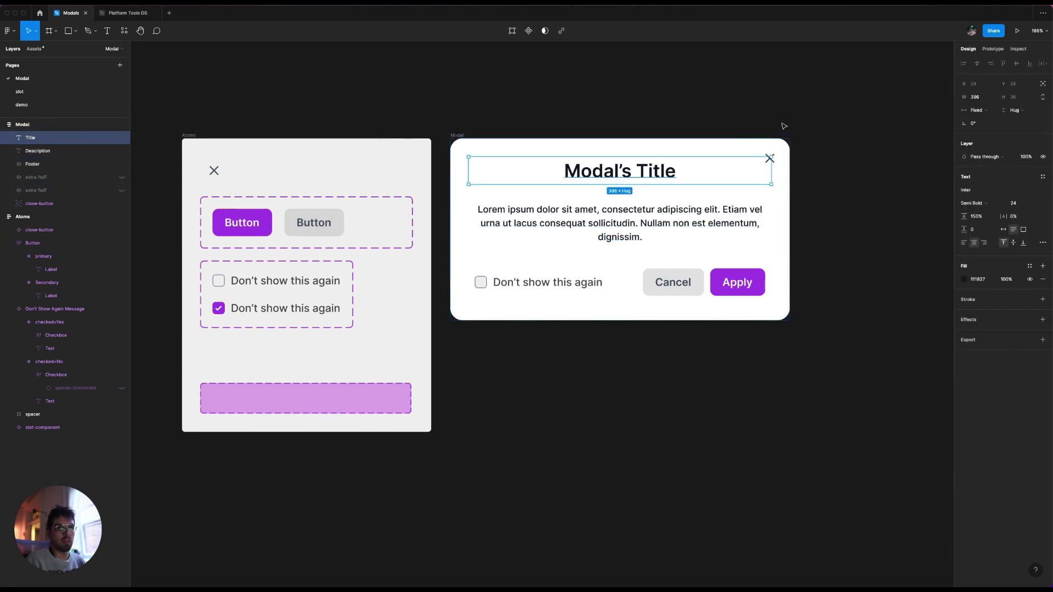
{"action": "left_click", "coordinate": [977, 110]}
{"action": "left_click", "coordinate": [985, 134]}
{"action": "left_click", "coordinate": [619, 223]}
{"action": "left_click", "coordinate": [977, 109]}
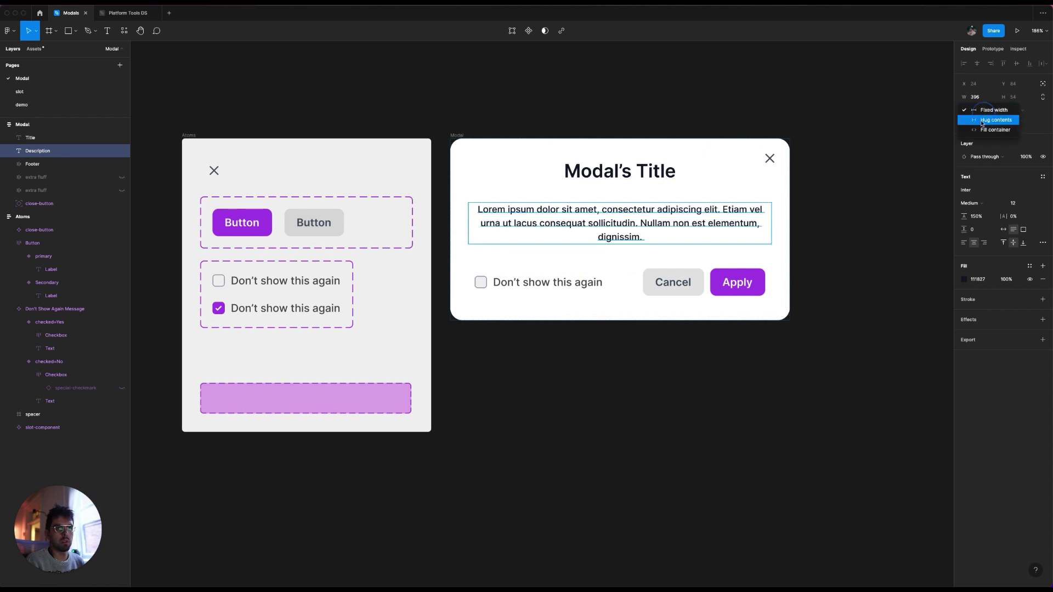
{"action": "left_click", "coordinate": [985, 134]}
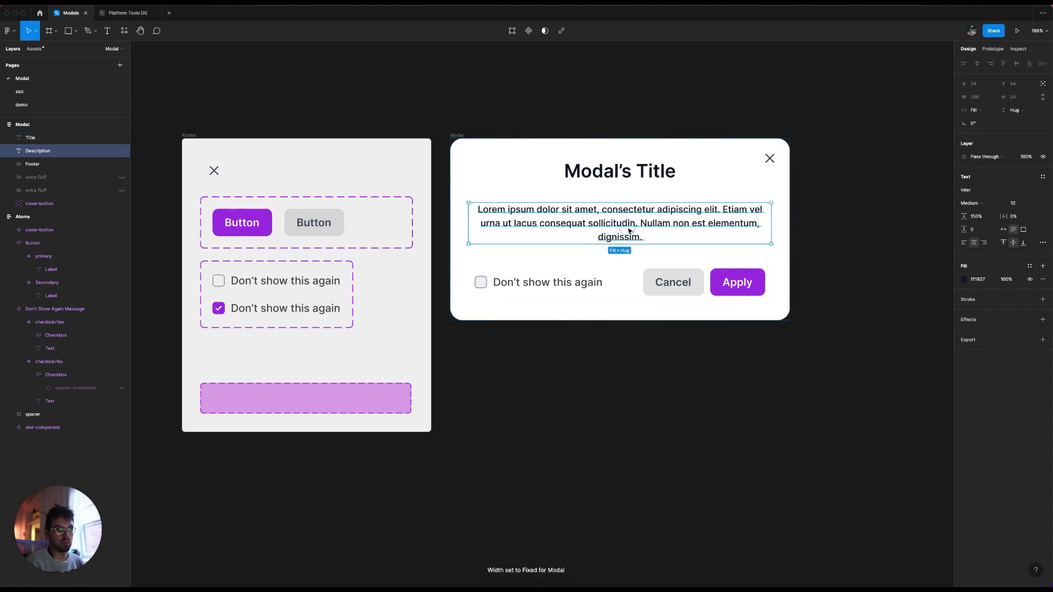
Paste extra description text to test the wrapping, then undo it
{"action": "double_click", "coordinate": [649, 237]}
{"action": "left_click_drag", "start_coordinate": [650, 237], "coordinate": [473, 214]}
{"action": "key", "text": "super+c"}
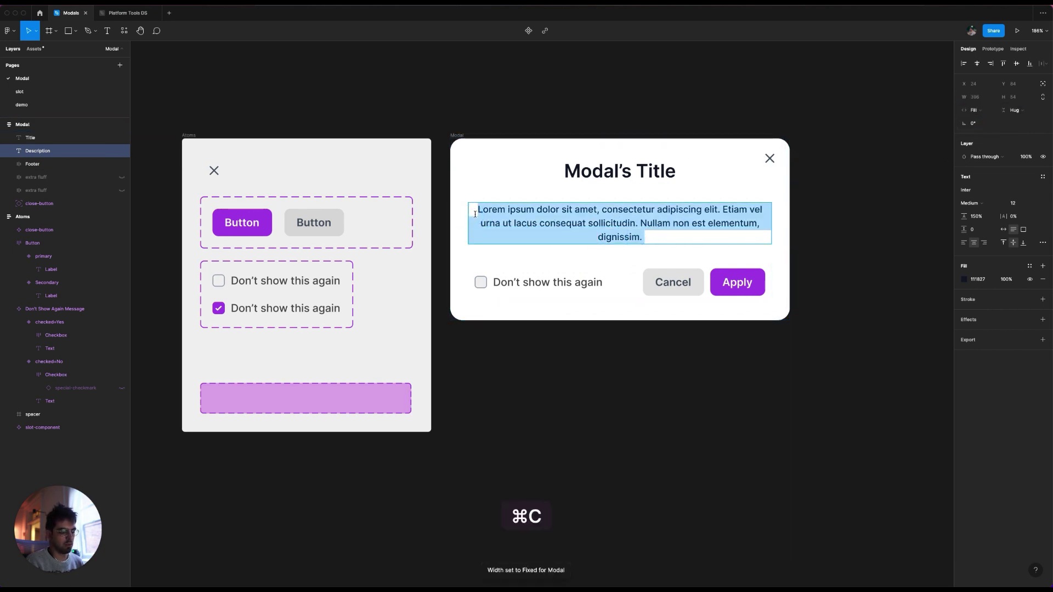
{"action": "key", "text": "super+v"}
{"action": "key", "text": "super+v"}
{"action": "key", "text": "super+v"}
{"action": "key", "text": "super+z"}
{"action": "key", "text": "super+z"}
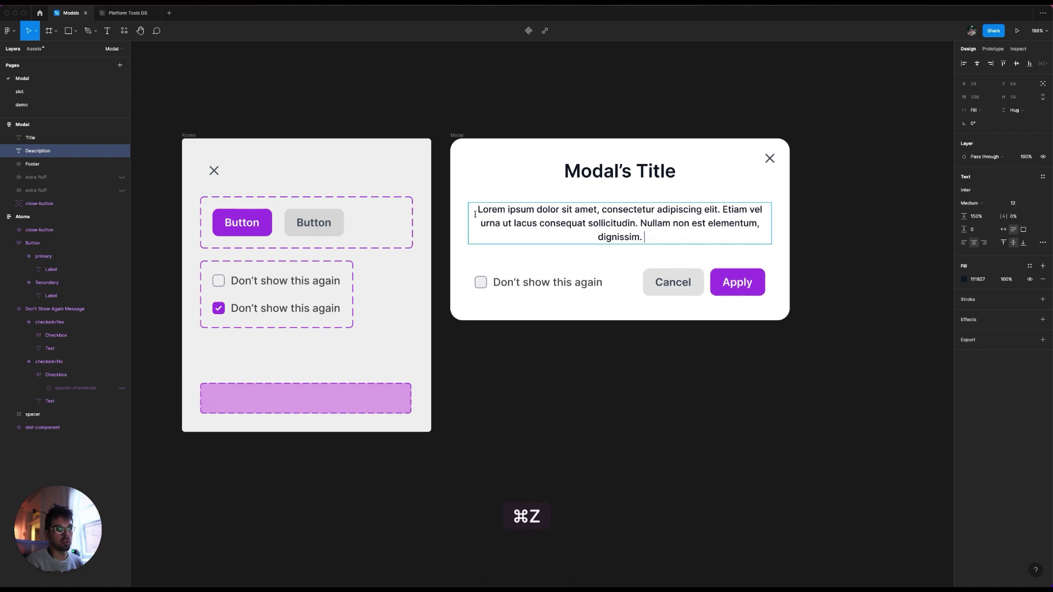
Inspect the Footer's layers: the Don't Show Again checkbox and action buttons
{"action": "left_click", "coordinate": [51, 170]}
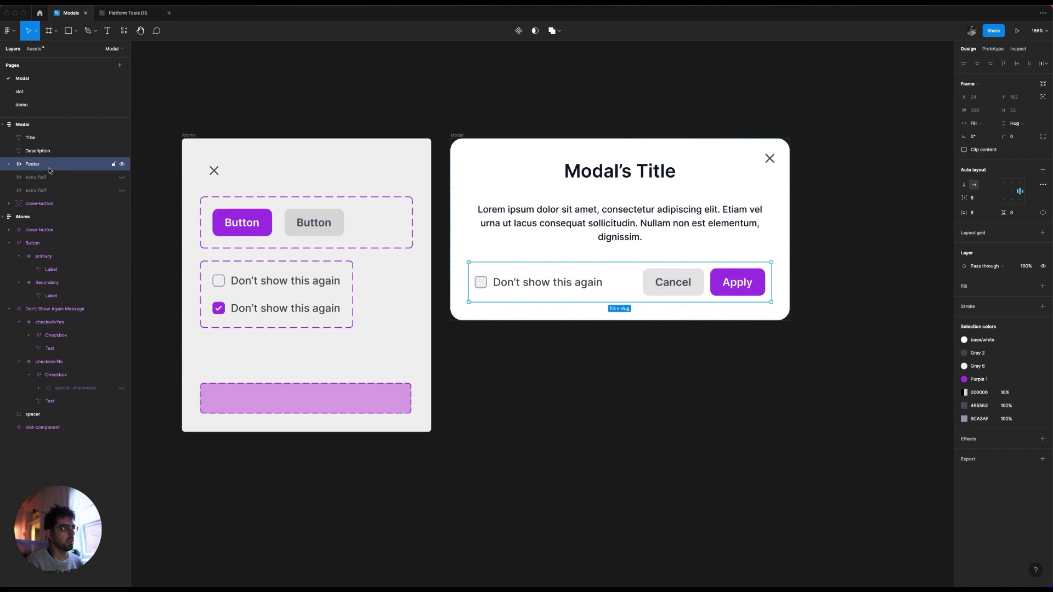
{"action": "left_click", "coordinate": [8, 164]}
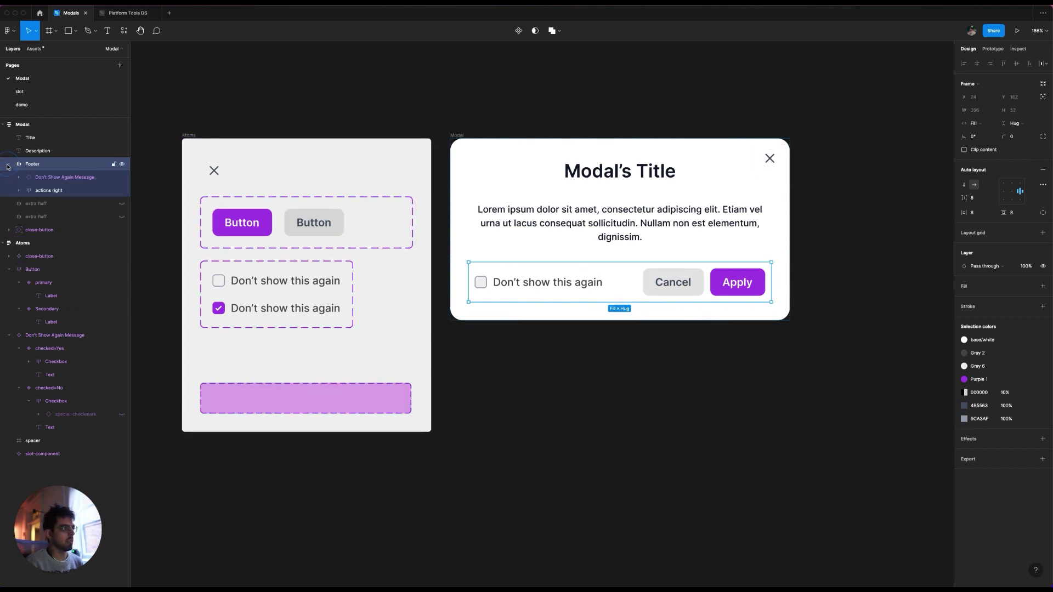
{"action": "left_click", "coordinate": [53, 179]}
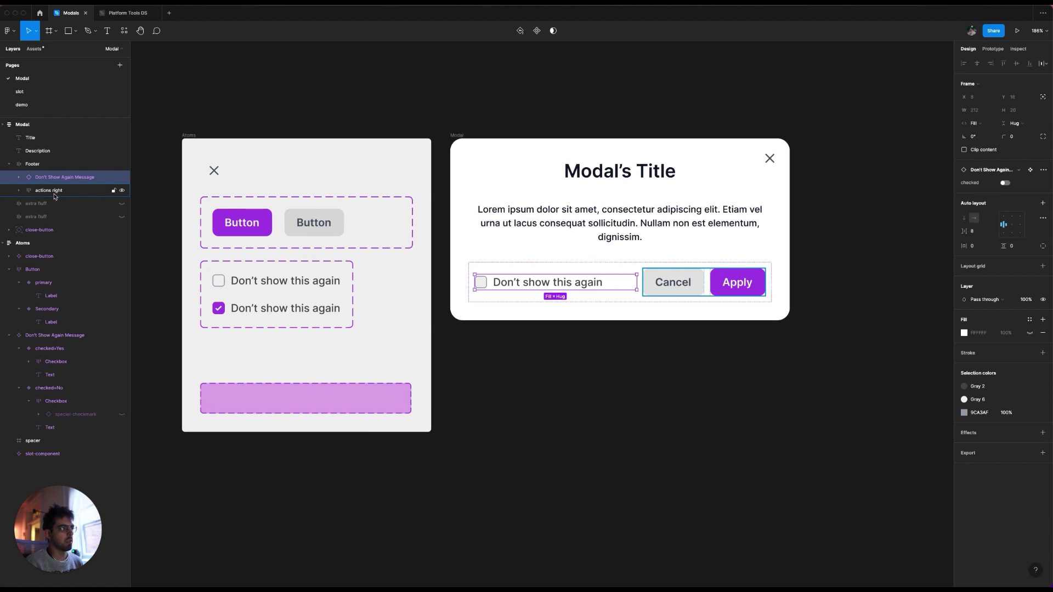
{"action": "left_click", "coordinate": [54, 192]}
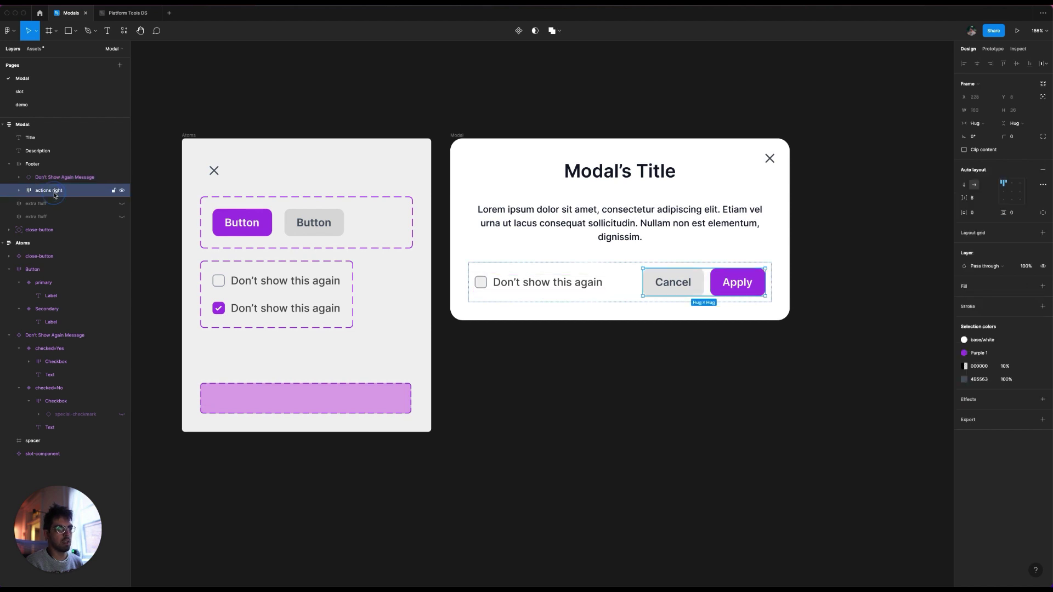
{"action": "left_click", "coordinate": [8, 165]}
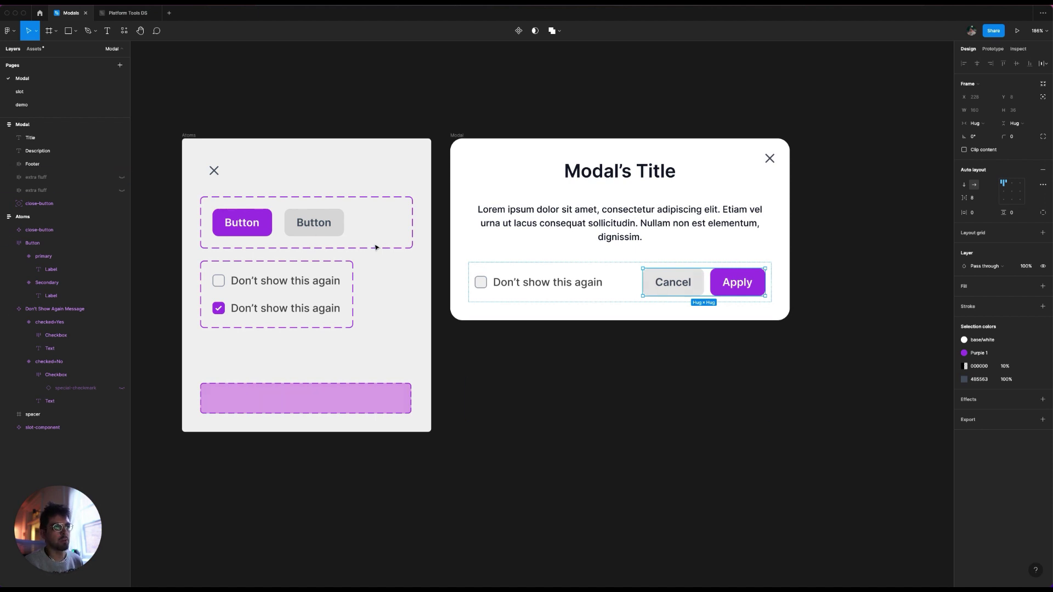
Paste a copy of Atoms' slot-component into the Modal and move it above the Footer
{"action": "left_click_drag", "start_coordinate": [457, 141], "coordinate": [464, 140]}
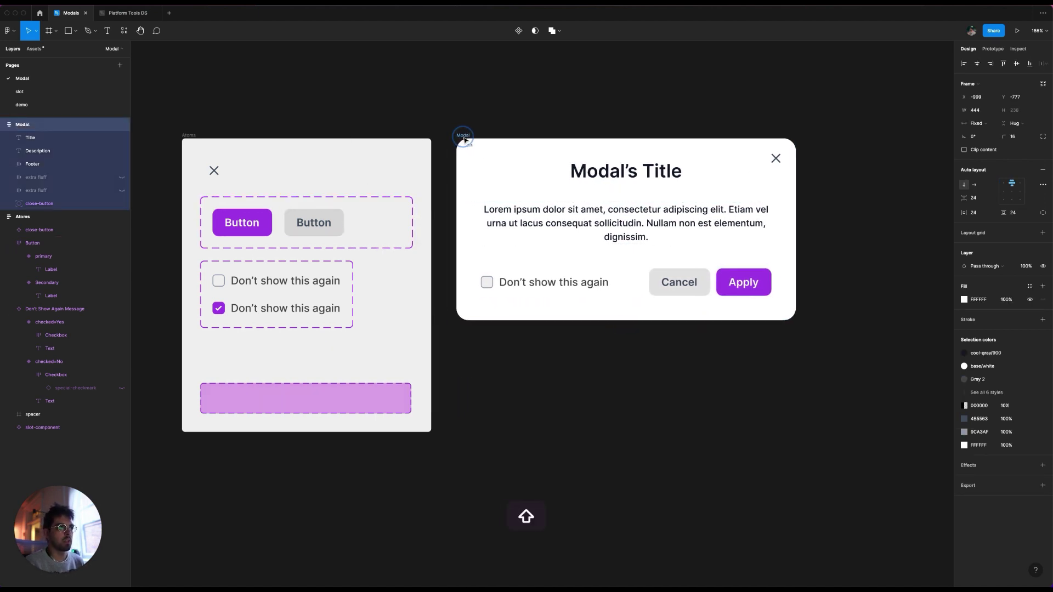
{"action": "left_click", "coordinate": [477, 124]}
{"action": "left_click_drag", "start_coordinate": [670, 101], "coordinate": [681, 48]}
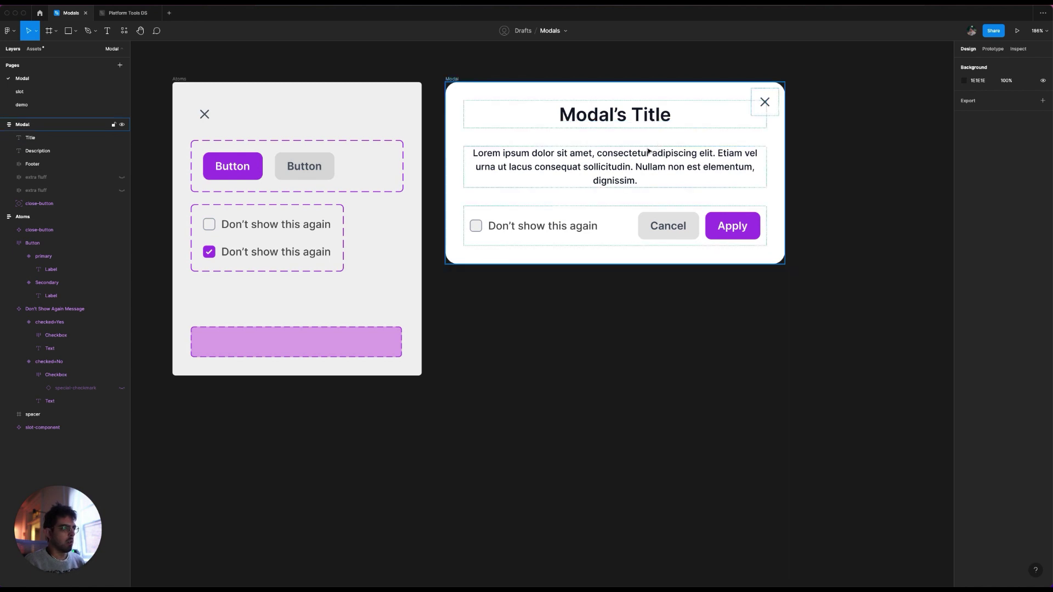
{"action": "left_click", "coordinate": [357, 327]}
{"action": "key", "text": "super+c"}
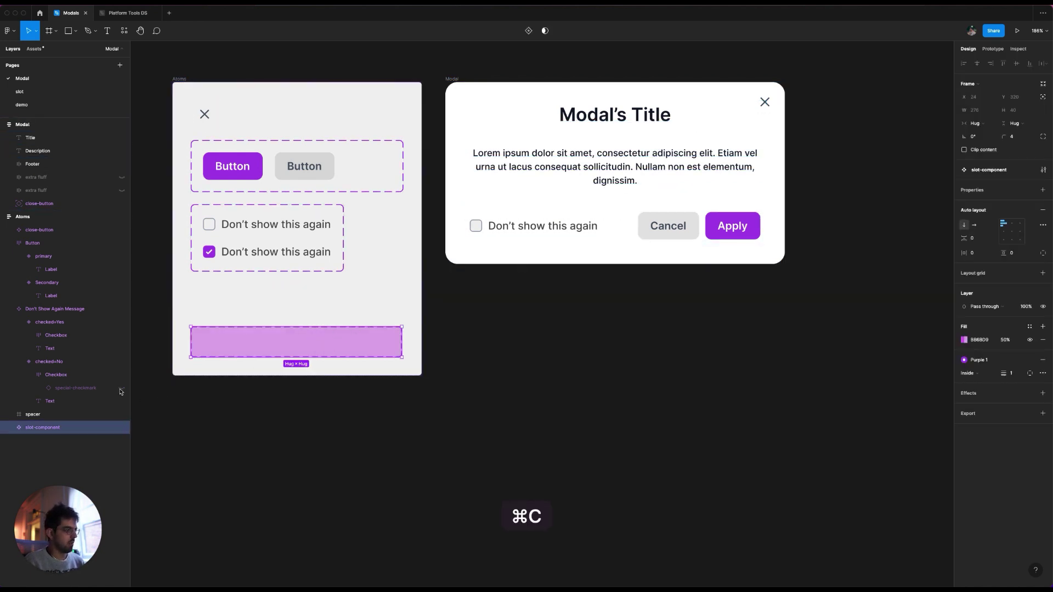
{"action": "left_click", "coordinate": [454, 82]}
{"action": "key", "text": "super+v"}
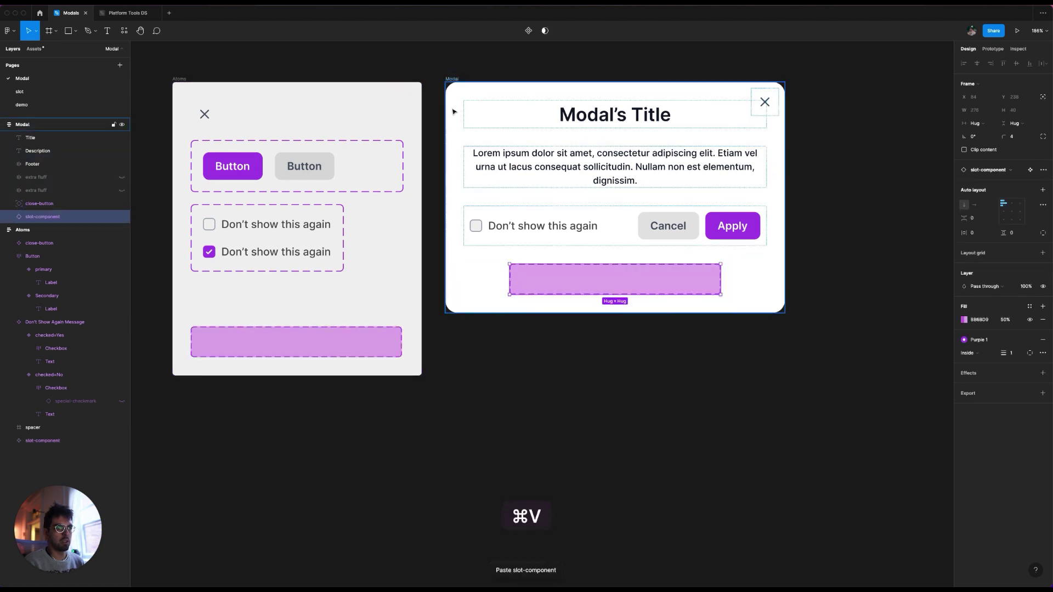
{"action": "key", "text": "Up"}
{"action": "key", "text": "Up"}
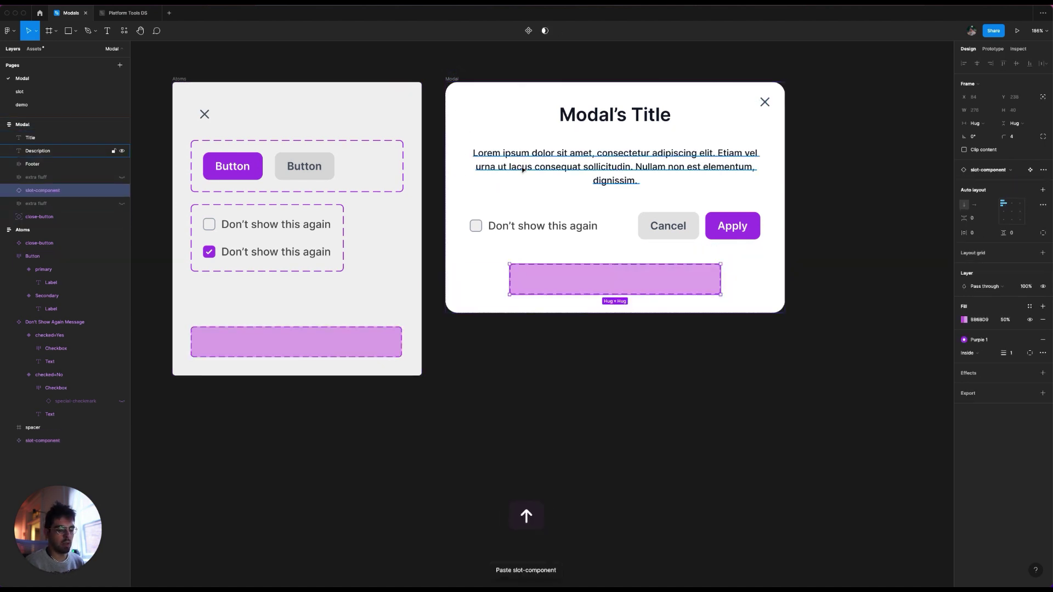
{"action": "key", "text": "Up"}
{"action": "key", "text": "Up"}
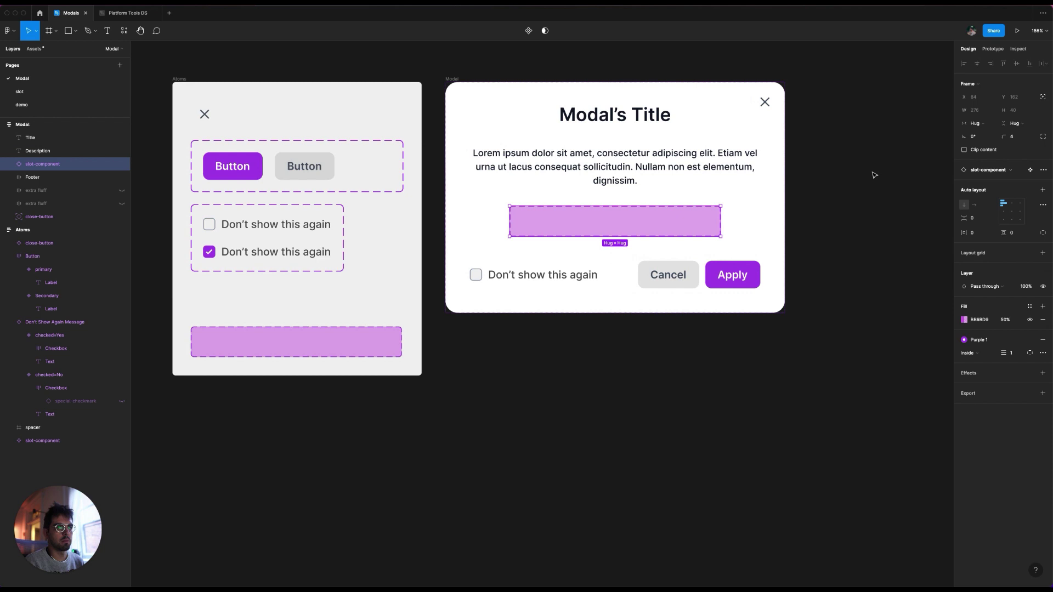
{"action": "key", "text": "Escape"}
{"action": "key", "text": "space"}
{"action": "left_click_drag", "start_coordinate": [555, 71], "coordinate": [420, 136]}
Convert the Modal frame into a main component with Option+Cmd+K
{"action": "scroll", "coordinate": [464, 176], "scroll_direction": "up", "scroll_amount": 2}
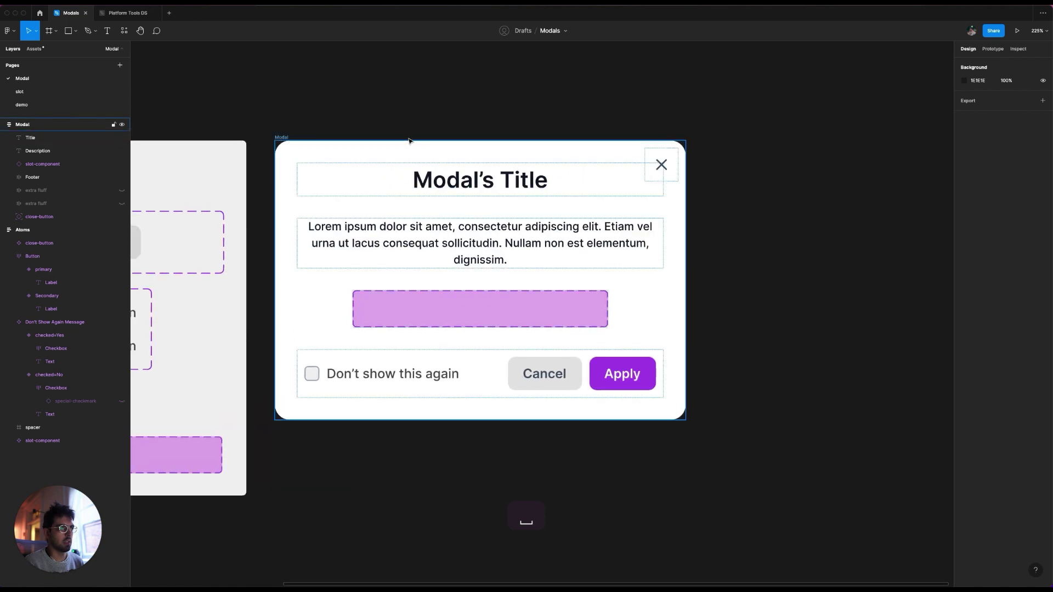
{"action": "left_click_drag", "start_coordinate": [464, 175], "coordinate": [574, 161]}
{"action": "left_click_drag", "start_coordinate": [582, 88], "coordinate": [518, 113]}
{"action": "scroll", "coordinate": [472, 93], "scroll_direction": "up", "scroll_amount": 2}
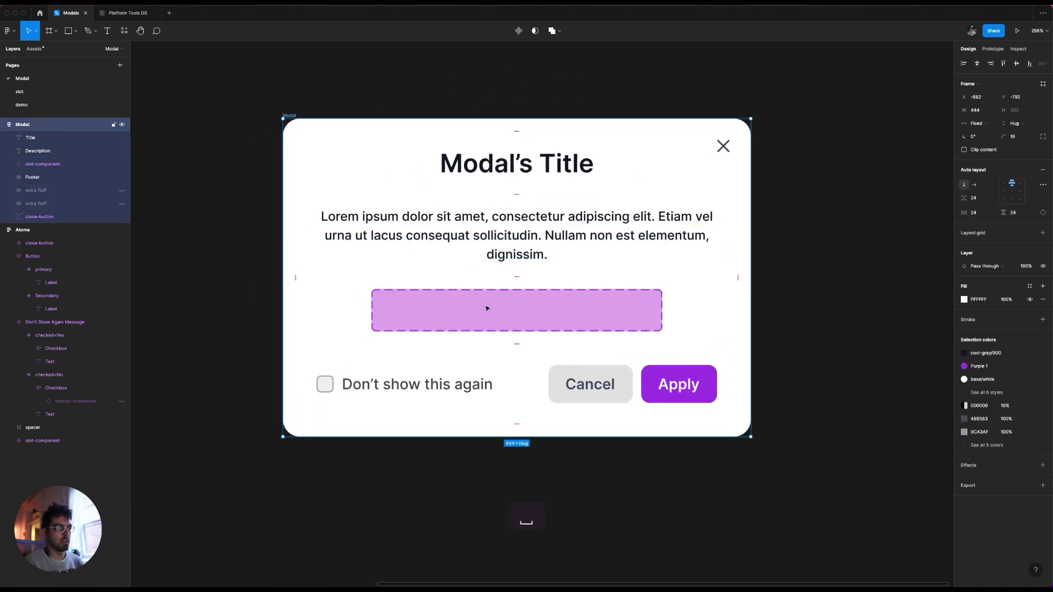
{"action": "scroll", "coordinate": [507, 310], "scroll_direction": "down", "scroll_amount": 2}
{"action": "left_click_drag", "start_coordinate": [583, 324], "coordinate": [577, 284]}
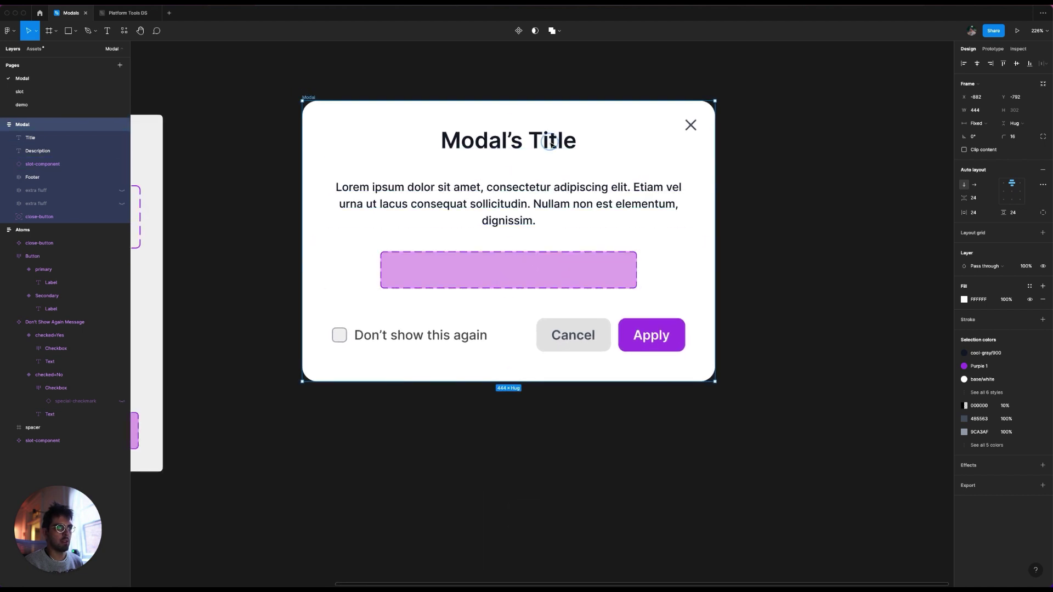
{"action": "left_click", "coordinate": [598, 142]}
{"action": "left_click", "coordinate": [341, 108]}
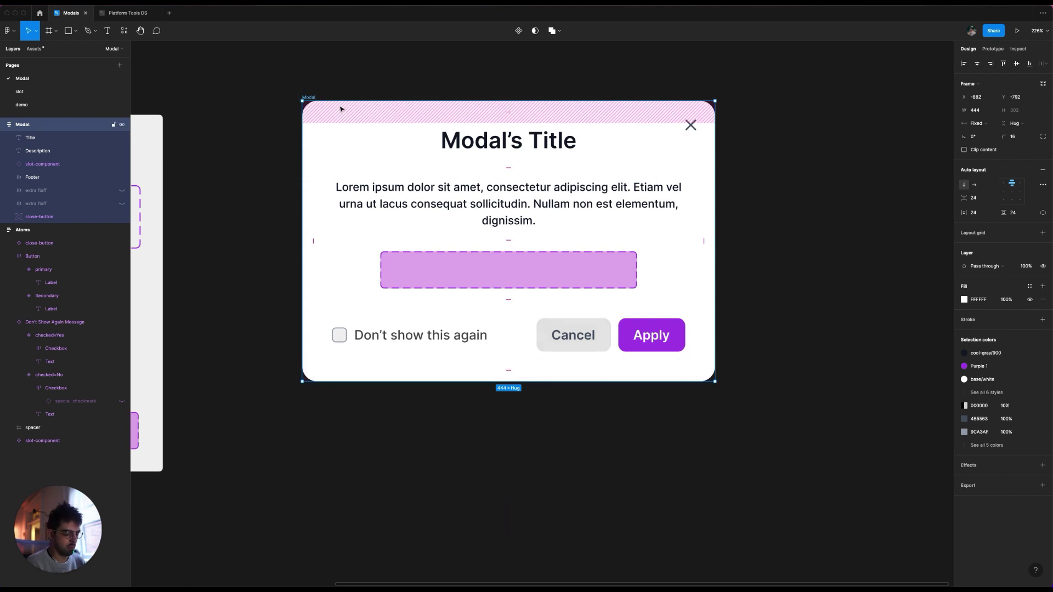
{"action": "key", "text": "alt+super+k"}
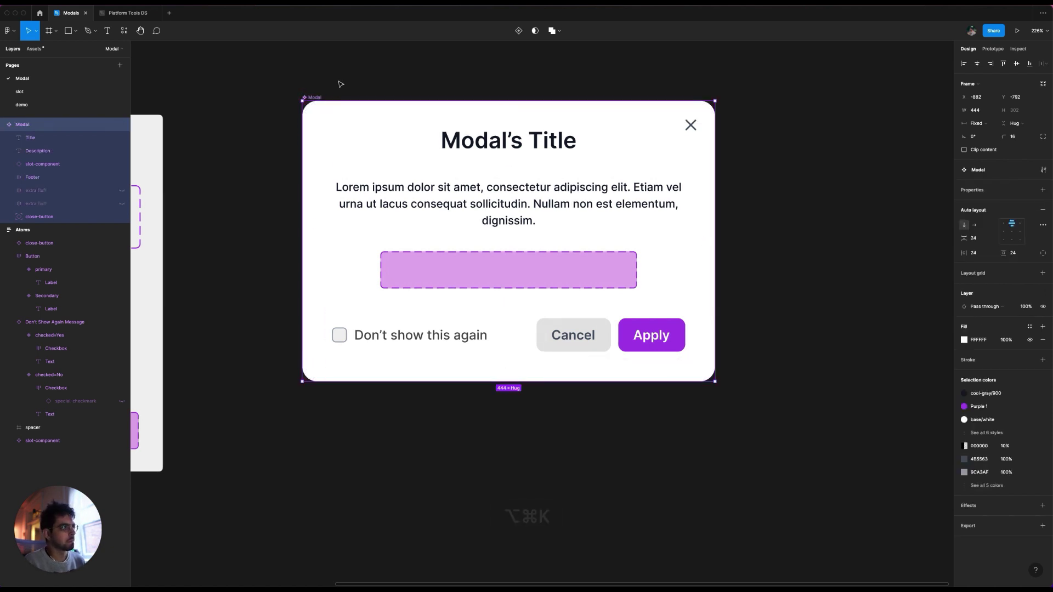
{"action": "key", "text": "Escape"}
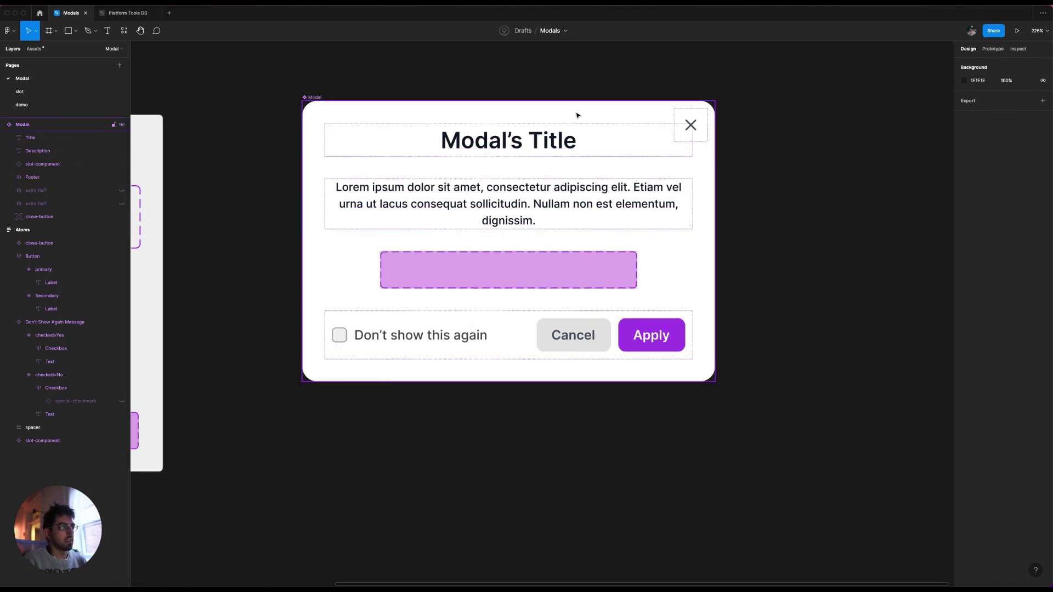
Give the close button a boolean property 'Closable?' with default value True
{"action": "left_click", "coordinate": [698, 121]}
{"action": "double_click", "coordinate": [692, 123]}
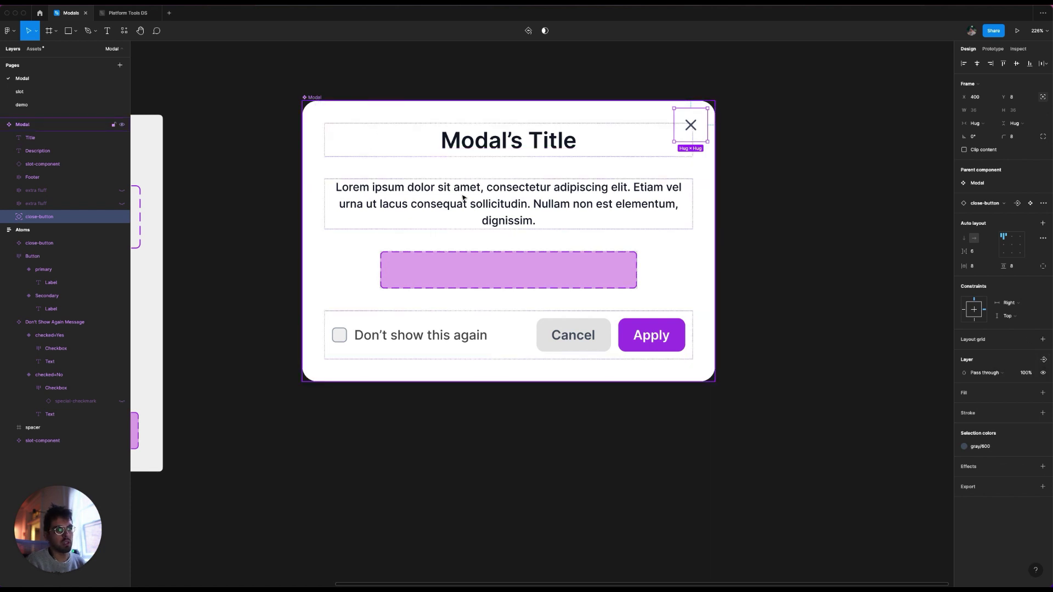
{"action": "left_click", "coordinate": [1043, 362]}
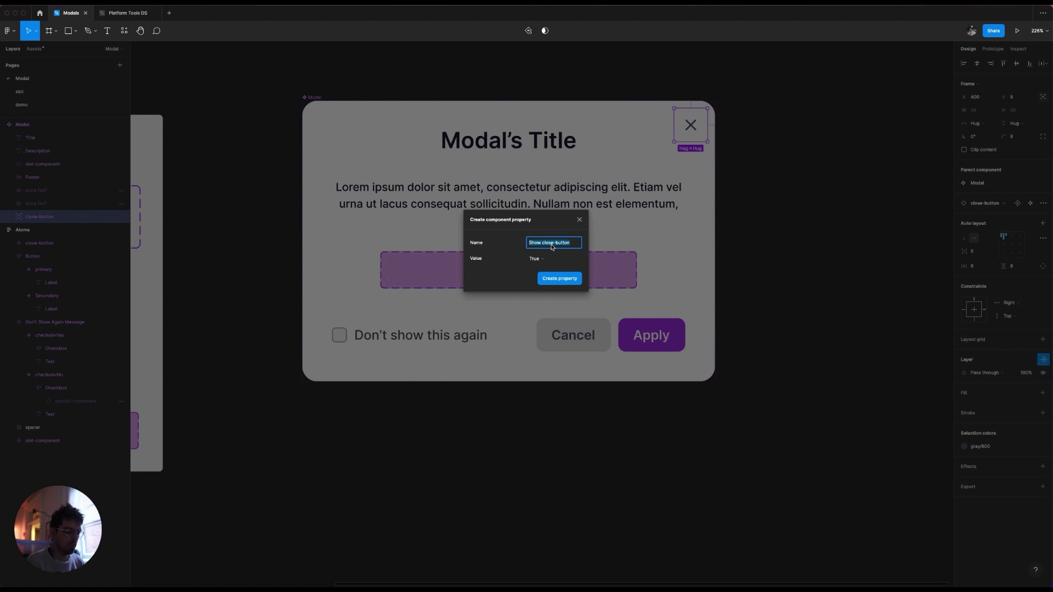
{"action": "type", "text": "Closabe"}
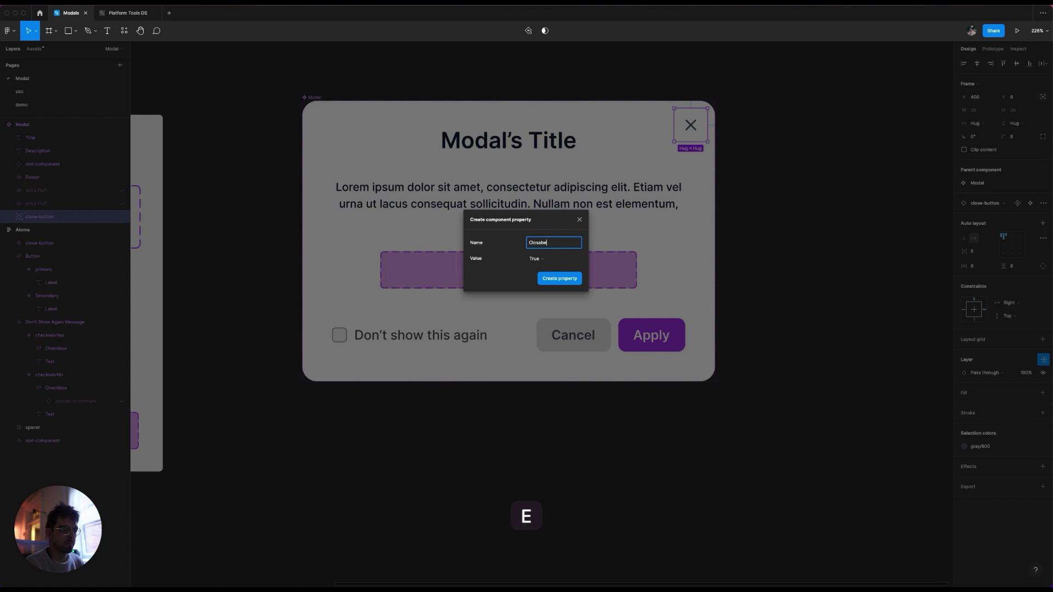
{"action": "key", "text": "BackSpace"}
{"action": "type", "text": "le?"}
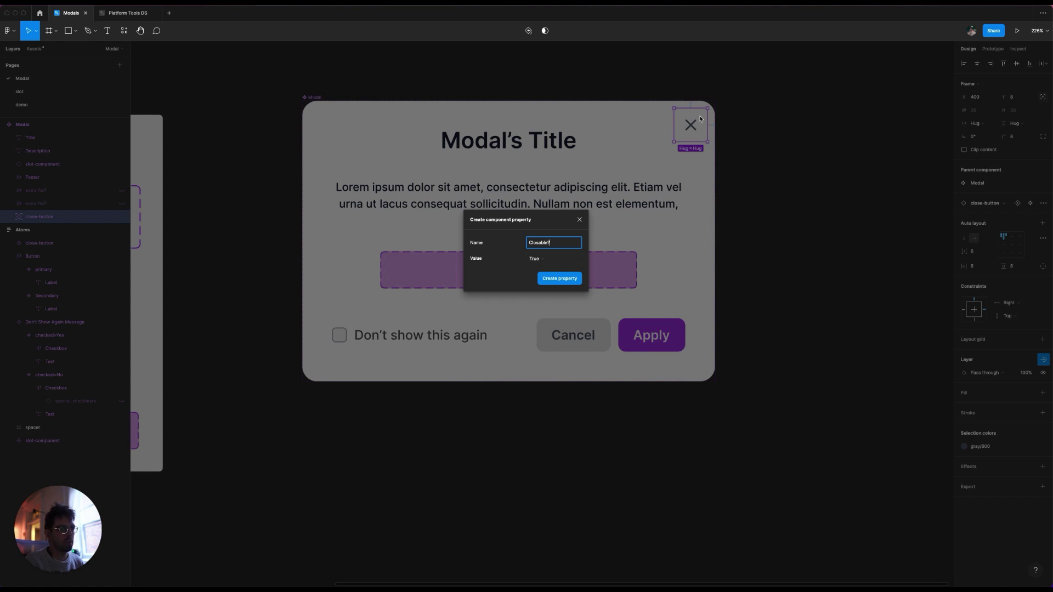
{"action": "left_click", "coordinate": [542, 260]}
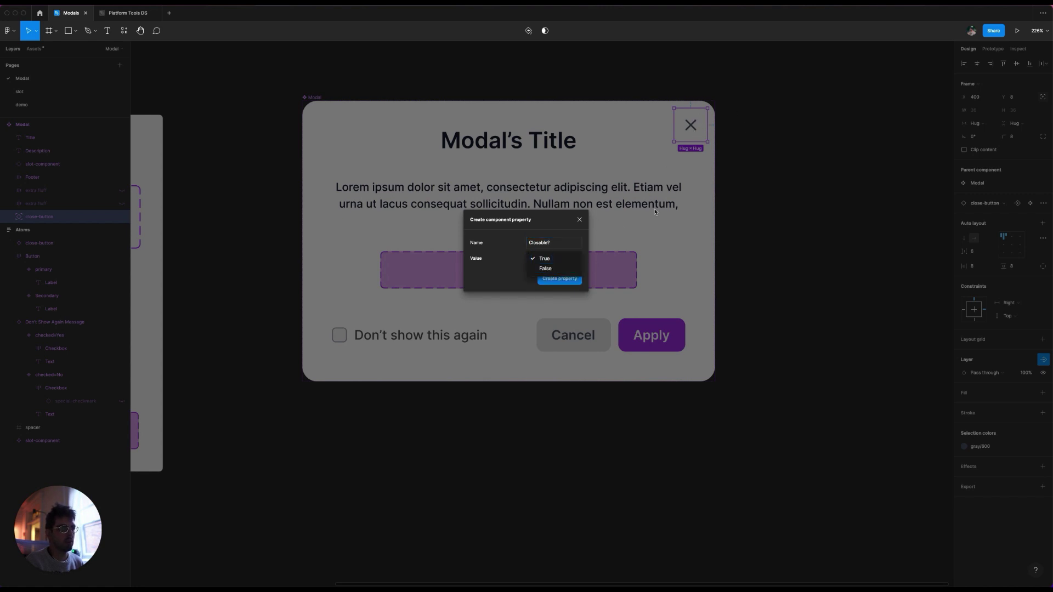
{"action": "left_click", "coordinate": [511, 267]}
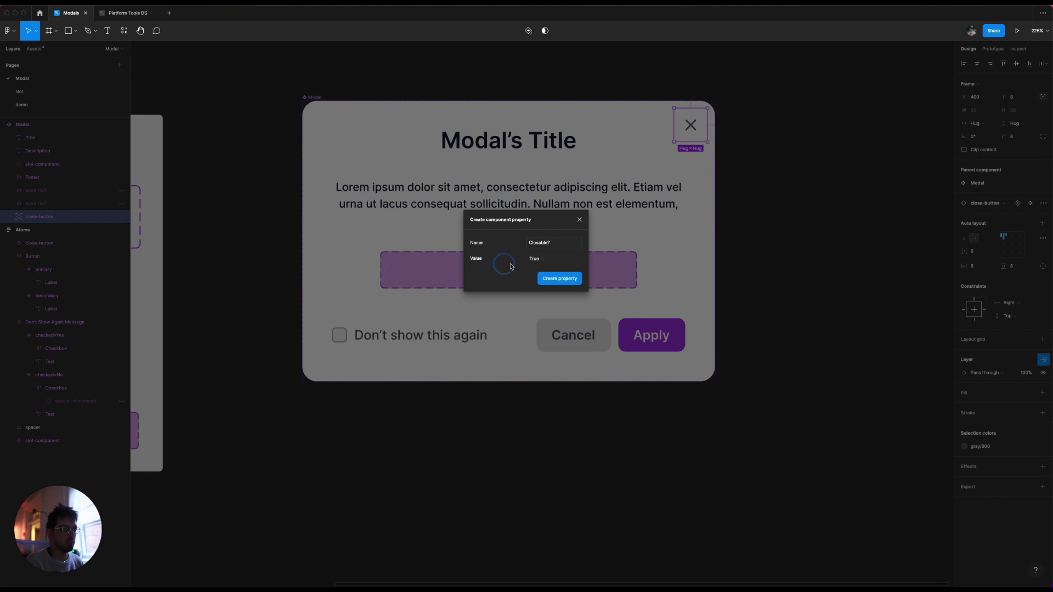
{"action": "left_click", "coordinate": [543, 259]}
{"action": "left_click", "coordinate": [517, 267]}
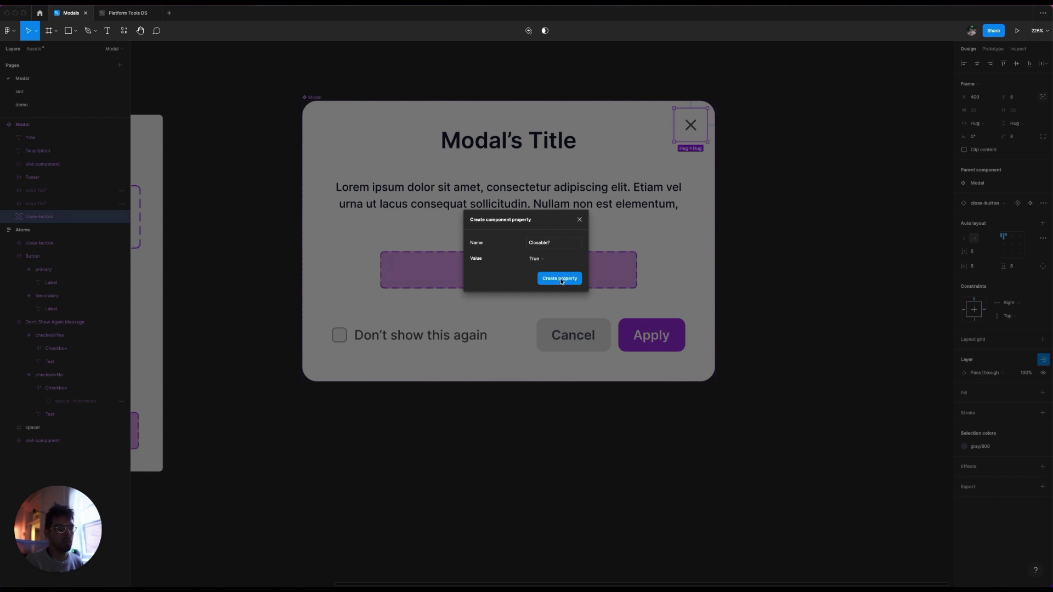
{"action": "left_click", "coordinate": [559, 279]}
{"action": "left_click", "coordinate": [754, 173]}
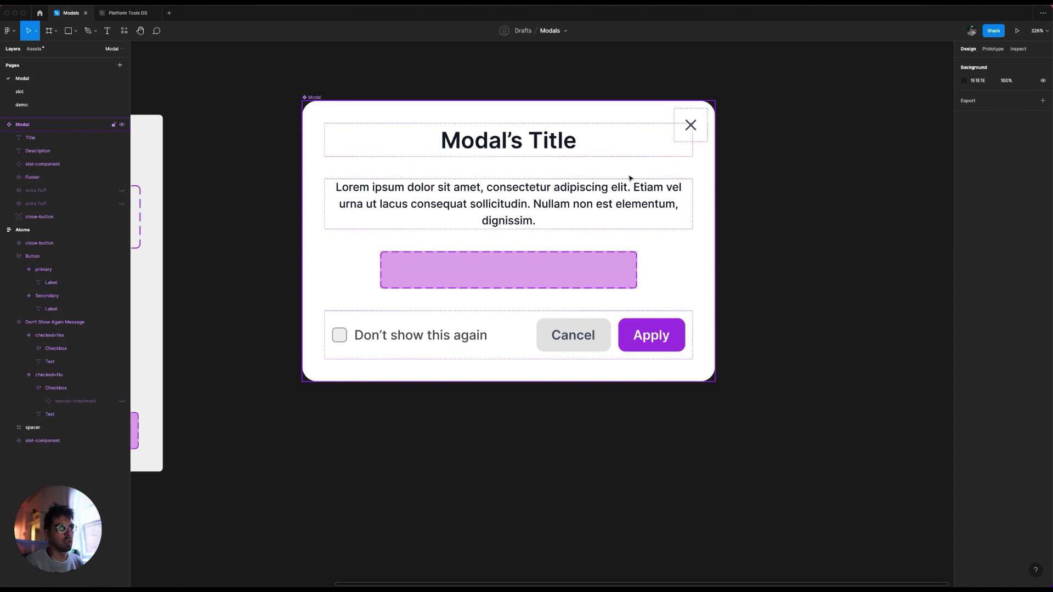
Place a Modal instance to the right of the component and switch off its Closable?
{"action": "scroll", "coordinate": [701, 197], "scroll_direction": "right", "scroll_amount": 5}
{"action": "scroll", "coordinate": [594, 216], "scroll_direction": "down", "scroll_amount": 3}
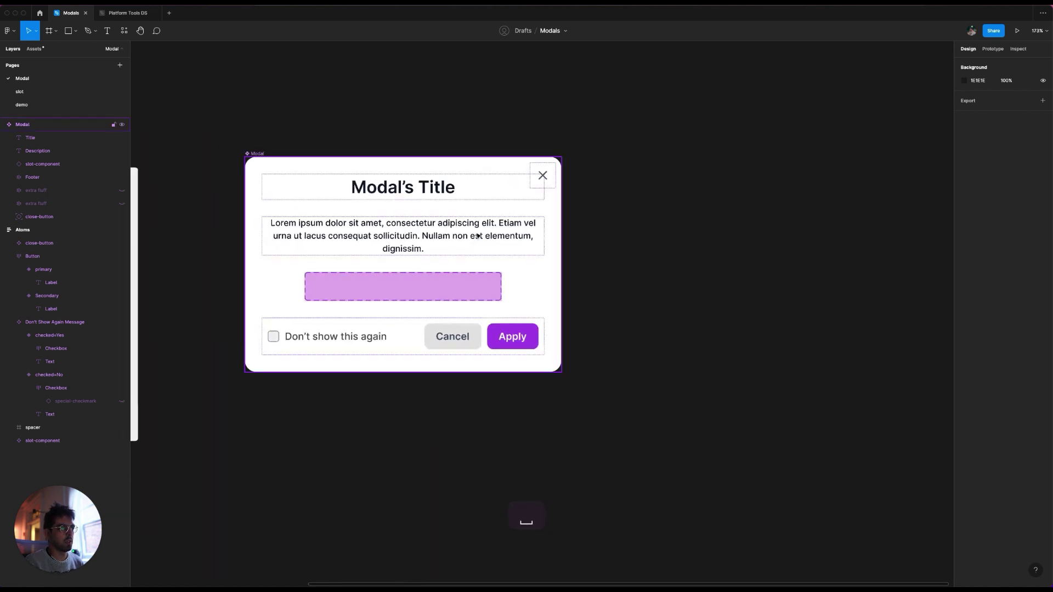
{"action": "left_click", "coordinate": [490, 236]}
{"action": "left_click_drag", "start_coordinate": [518, 238], "coordinate": [858, 239]}
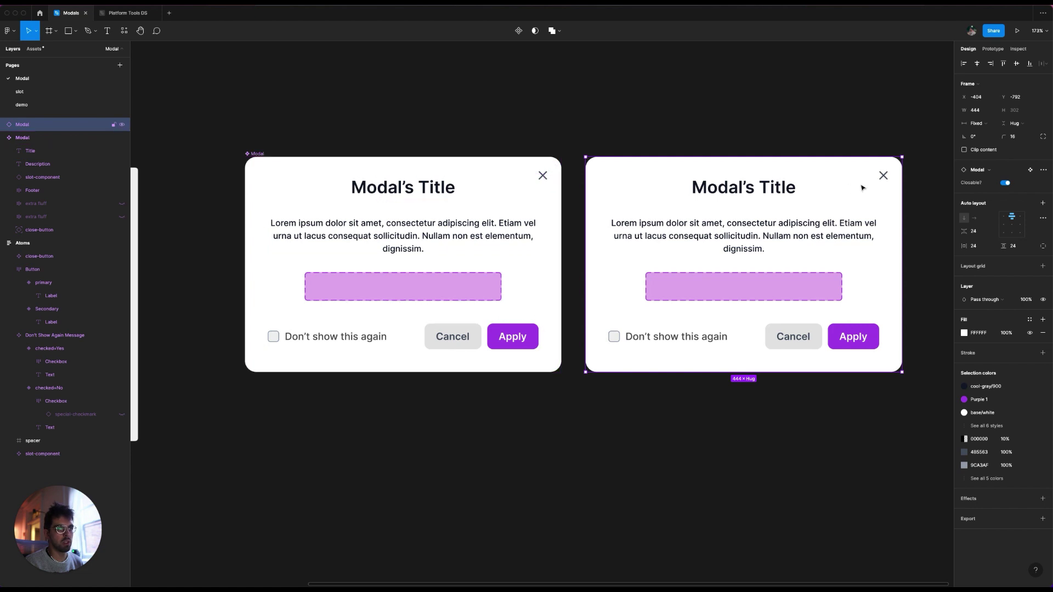
{"action": "left_click", "coordinate": [1009, 184]}
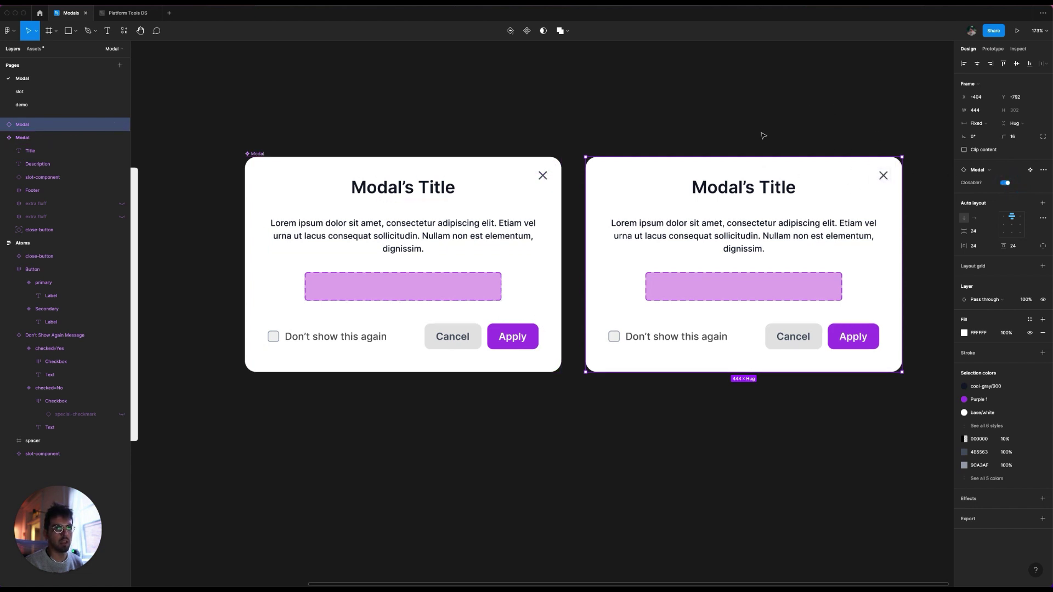
Select the left modal's title text and start a text property for its content
{"action": "key", "text": "space"}
{"action": "scroll", "coordinate": [491, 231], "scroll_direction": "up", "scroll_amount": 3}
{"action": "double_click", "coordinate": [418, 179]}
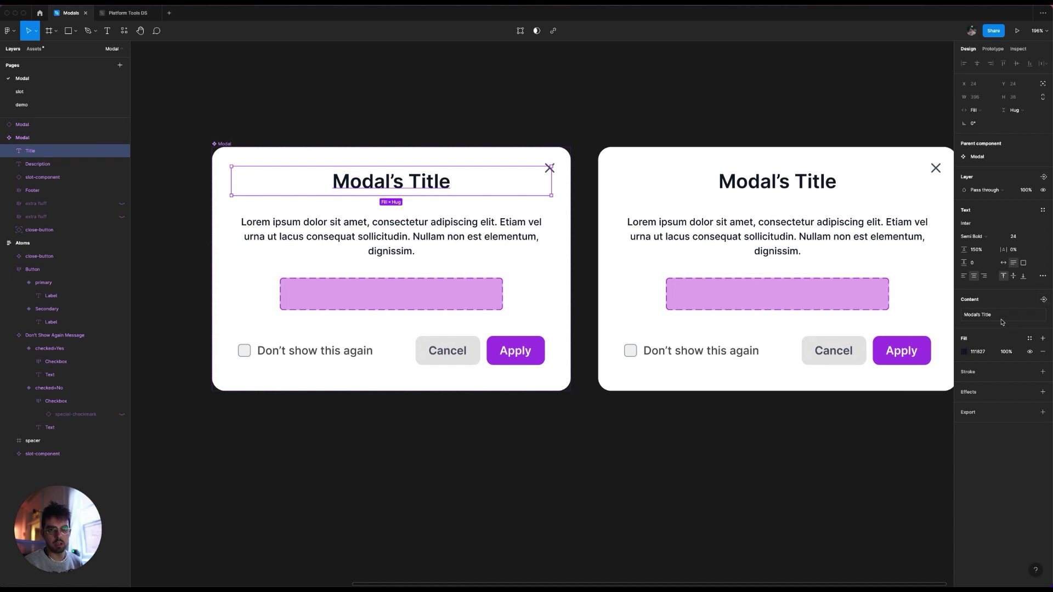
{"action": "left_click", "coordinate": [1044, 300]}
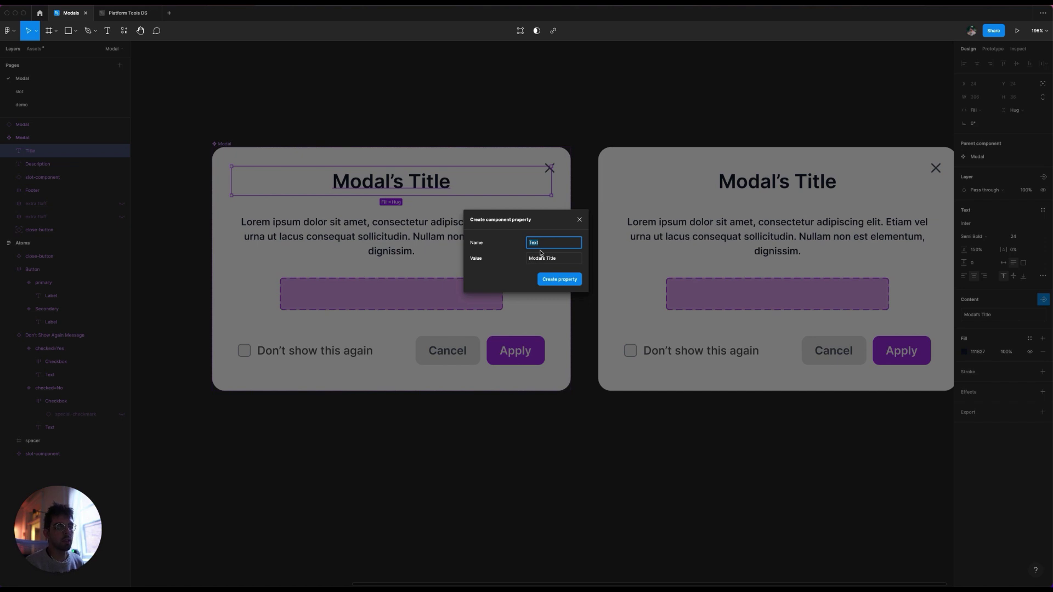
Create the Title text property and set the instance's Title value to 'Title'
{"action": "type", "text": "T"}
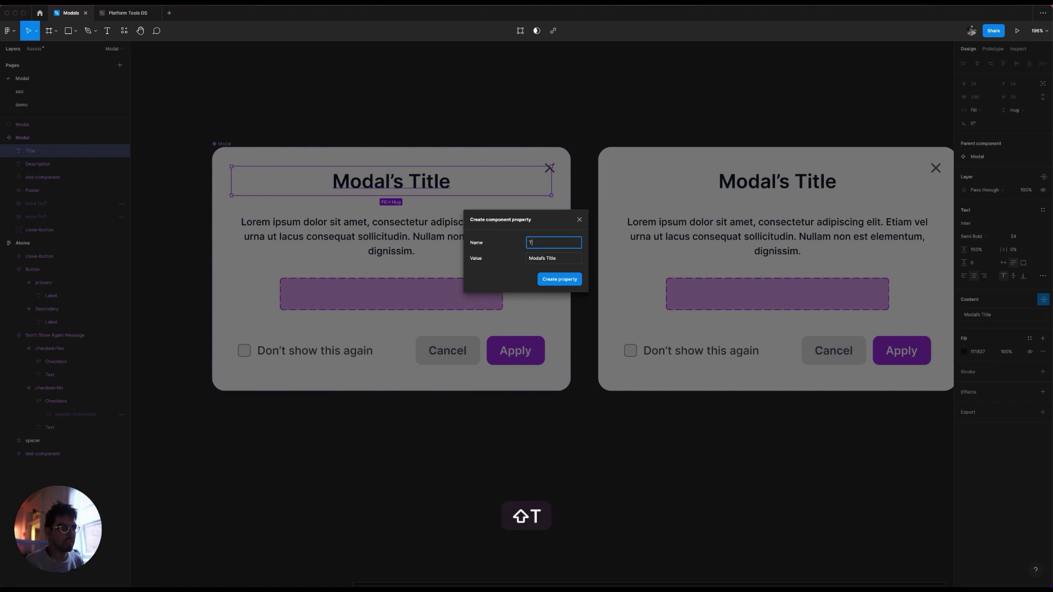
{"action": "type", "text": "itle"}
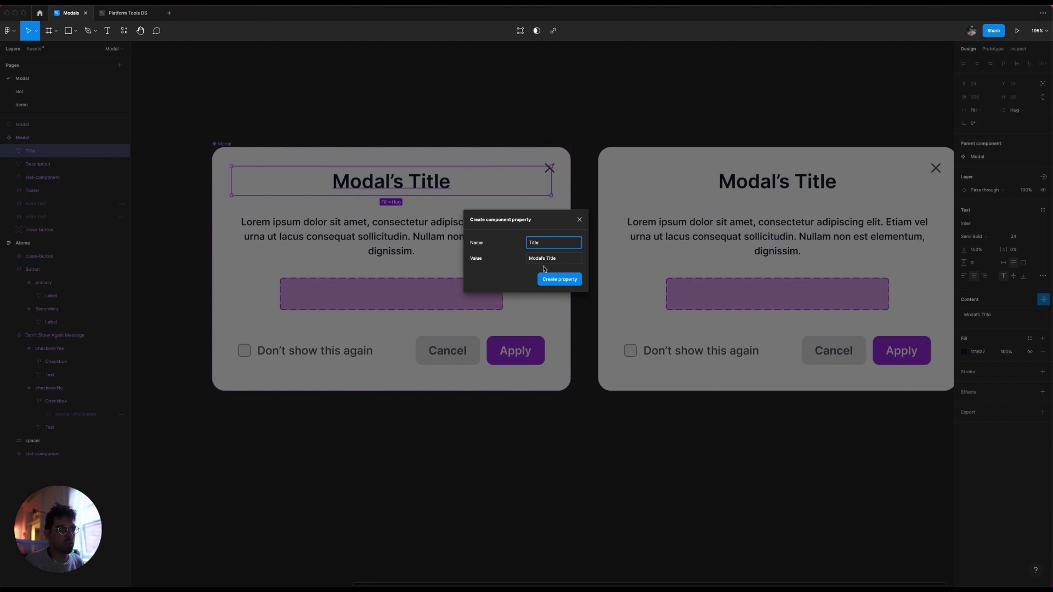
{"action": "left_click", "coordinate": [553, 281]}
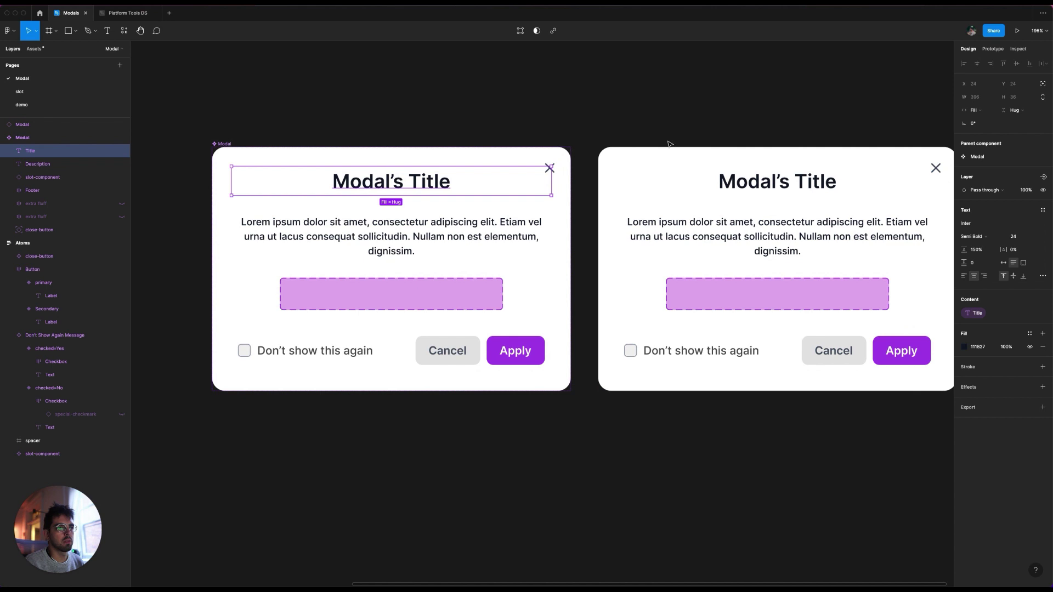
{"action": "left_click", "coordinate": [775, 264]}
{"action": "scroll", "coordinate": [735, 115], "scroll_direction": "right", "scroll_amount": 5}
{"action": "left_click", "coordinate": [1026, 196]}
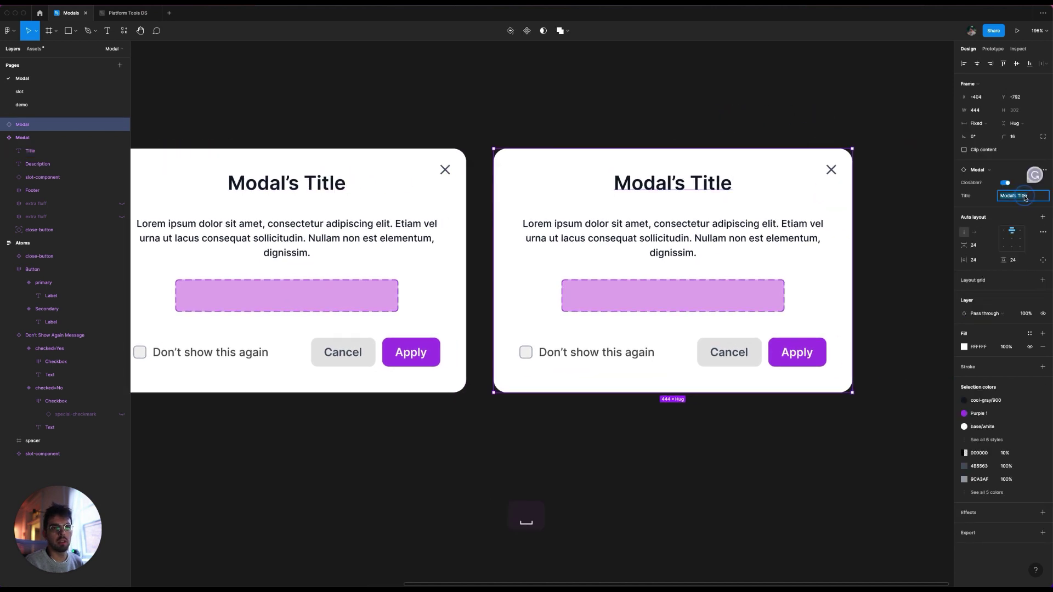
{"action": "type", "text": "Title"}
{"action": "key", "text": "Return"}
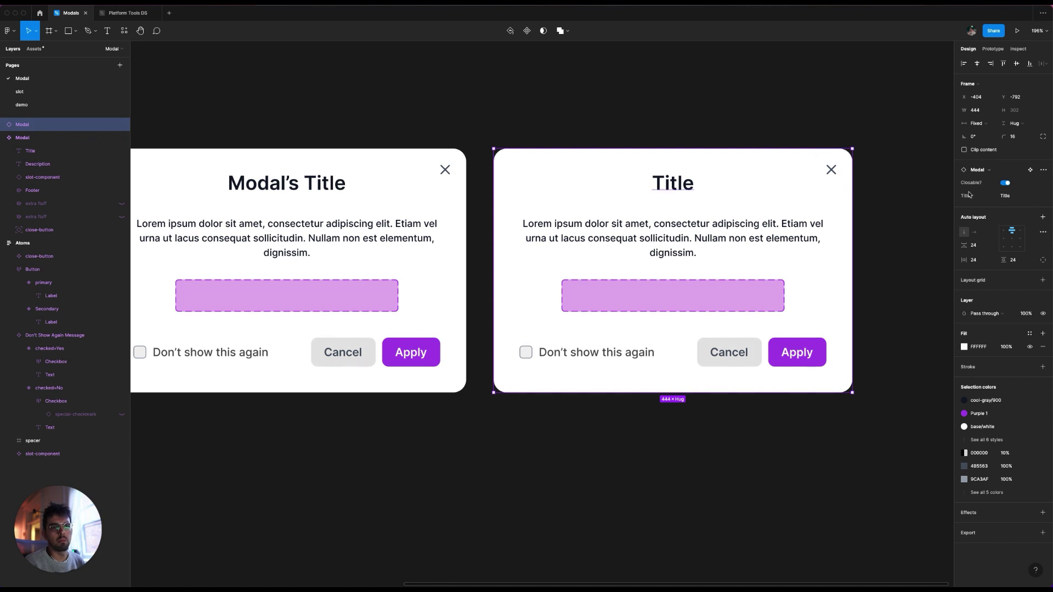
Bring both modals into view and reselect the left modal's title layer
{"action": "left_click", "coordinate": [685, 137]}
{"action": "scroll", "coordinate": [629, 115], "scroll_direction": "left", "scroll_amount": 4}
{"action": "left_click", "coordinate": [721, 174]}
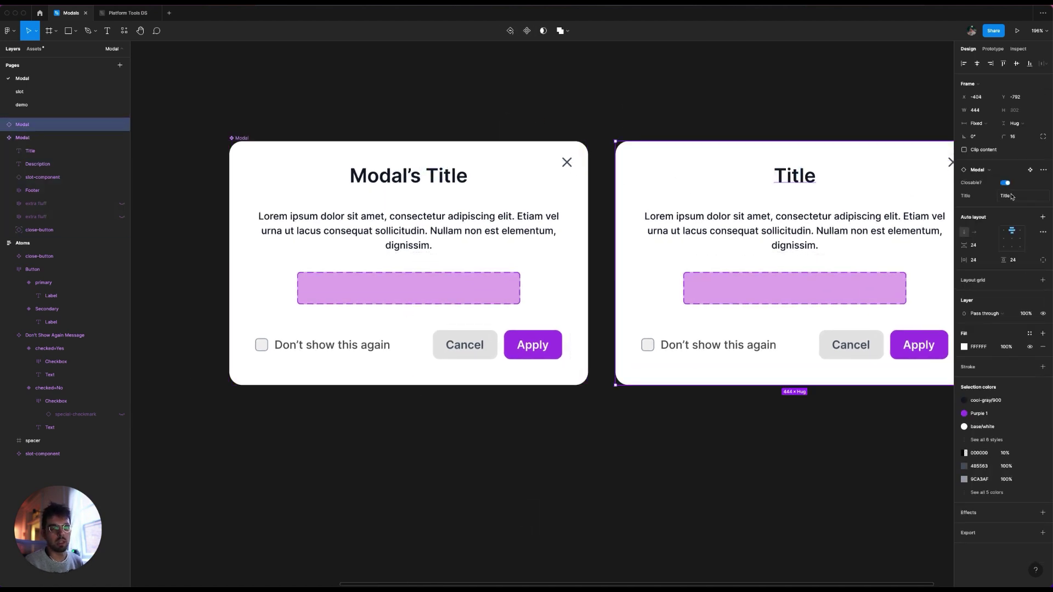
{"action": "left_click_drag", "start_coordinate": [796, 123], "coordinate": [722, 101]}
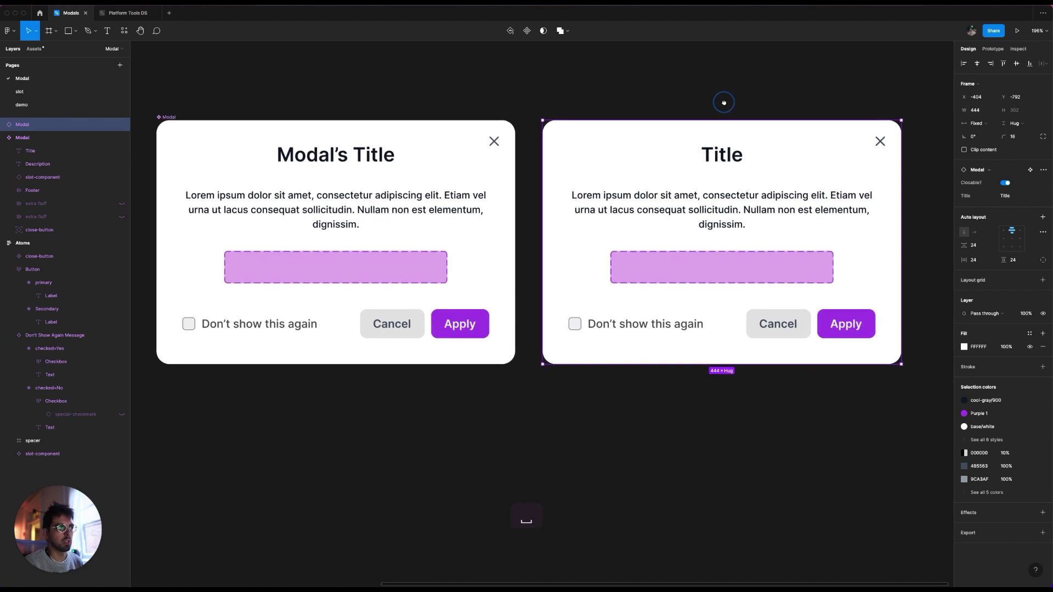
{"action": "left_click", "coordinate": [379, 168]}
{"action": "left_click", "coordinate": [378, 166]}
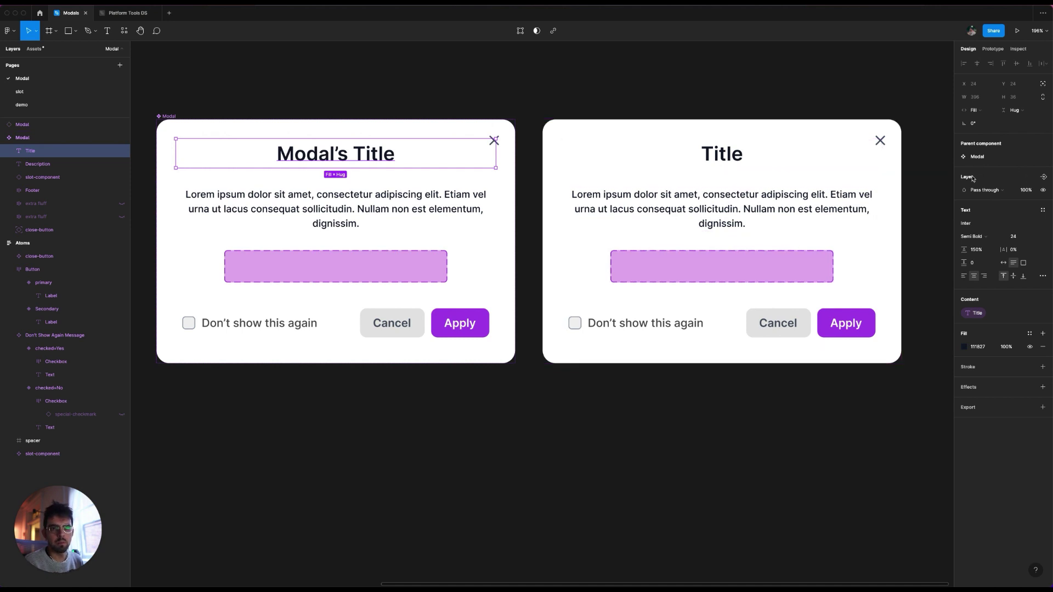
Create a boolean 'Title?' property controlling the heading's visibility
{"action": "left_click", "coordinate": [1043, 179]}
{"action": "left_click", "coordinate": [996, 214]}
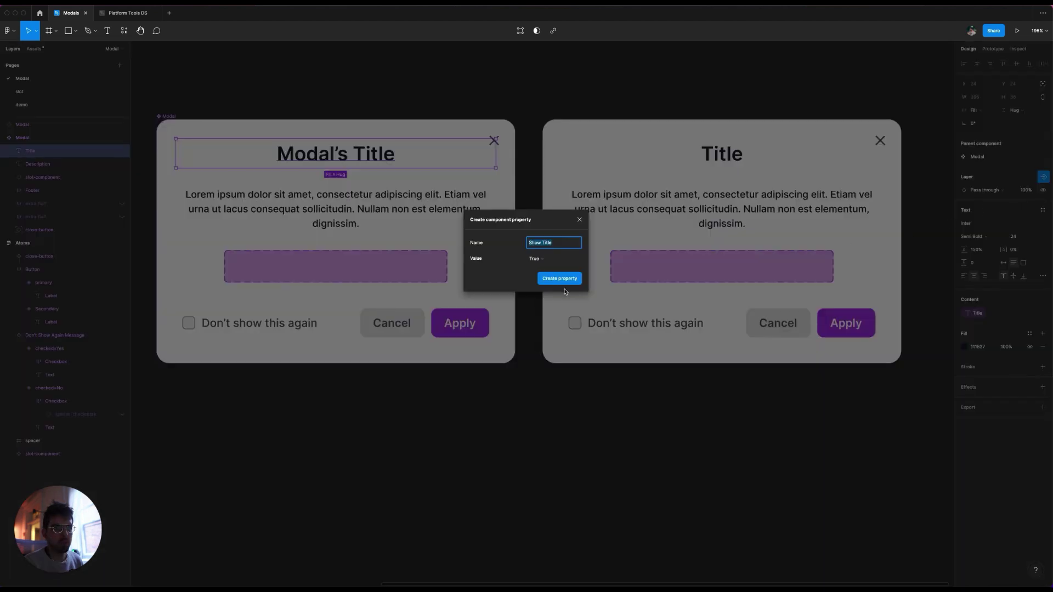
{"action": "type", "text": "Til"}
{"action": "type", "text": "le"}
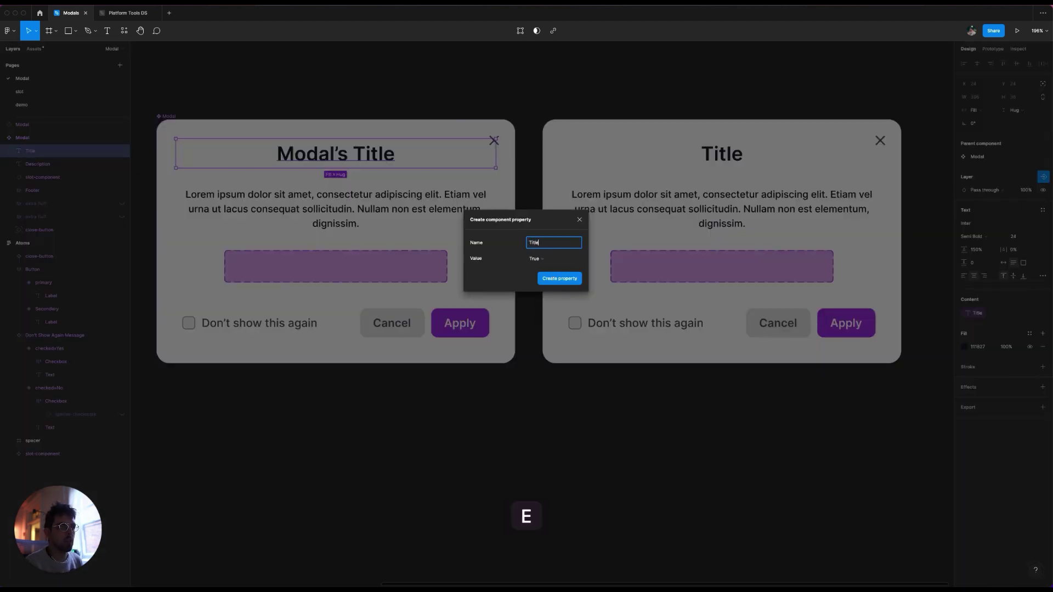
{"action": "type", "text": "?"}
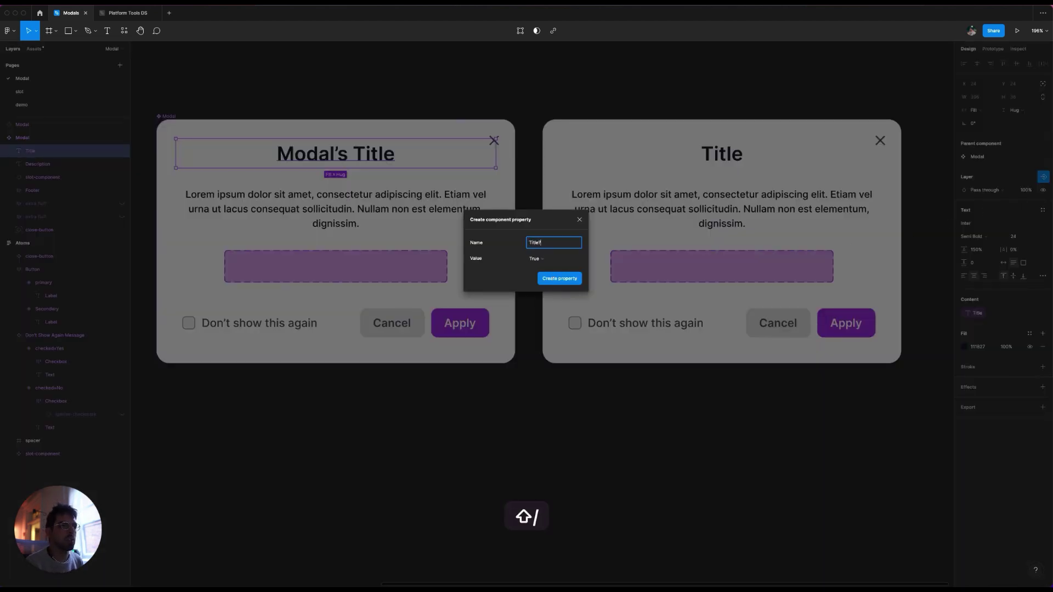
{"action": "left_click", "coordinate": [559, 281]}
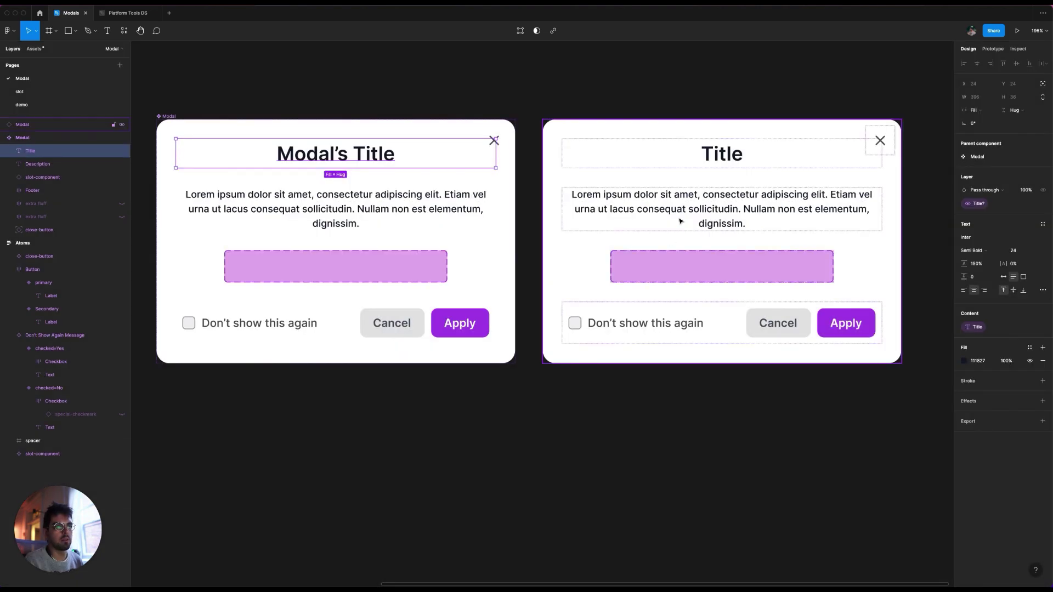
Toggle Title? off and on twice on the right instance to test hiding the heading
{"action": "left_click", "coordinate": [734, 156]}
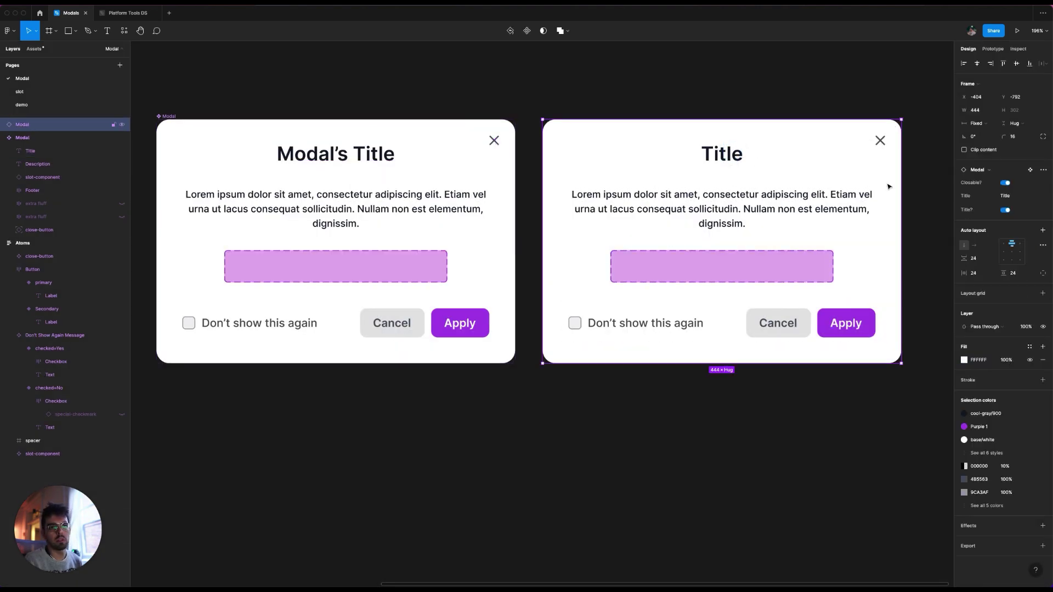
{"action": "left_click", "coordinate": [1006, 210]}
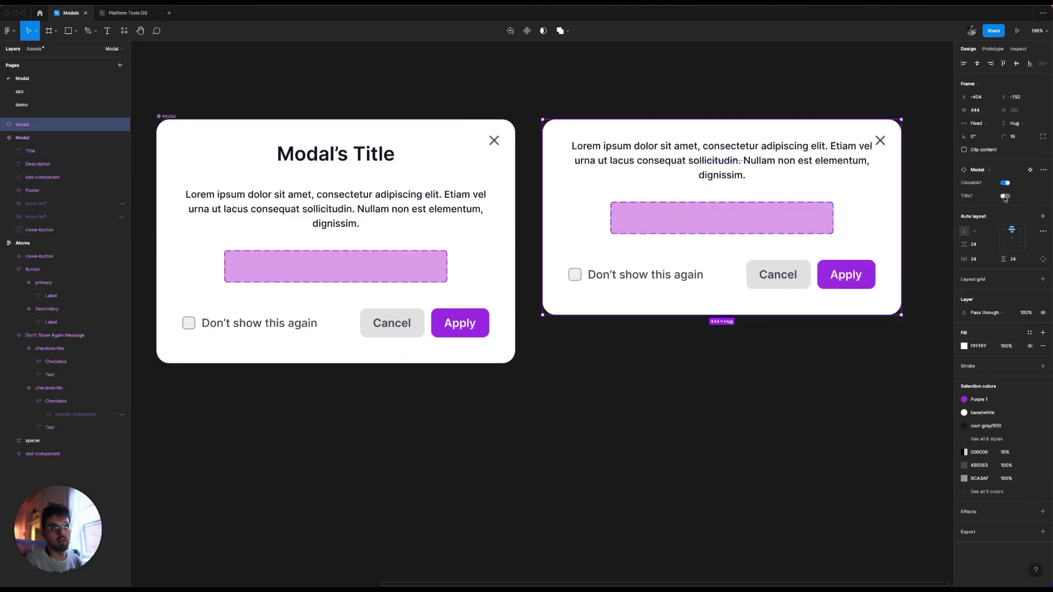
{"action": "left_click", "coordinate": [1005, 197]}
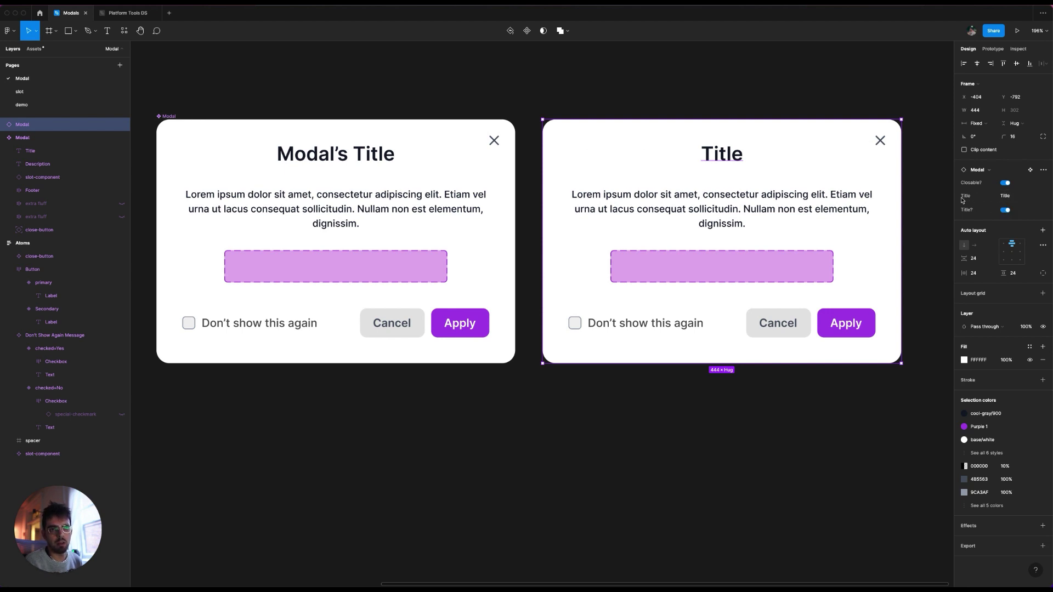
{"action": "left_click", "coordinate": [1007, 212]}
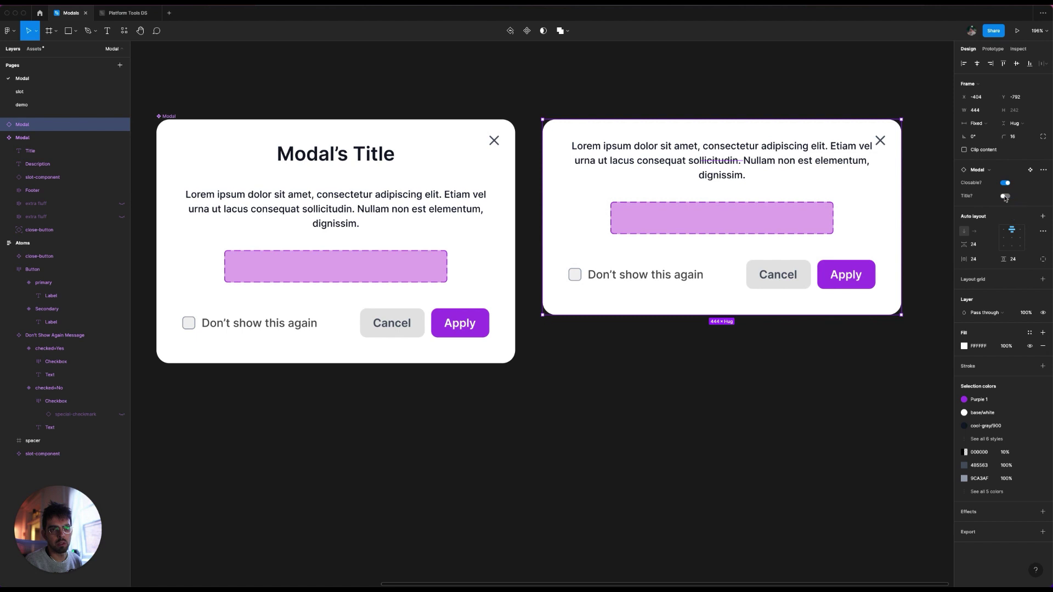
{"action": "left_click", "coordinate": [1005, 198]}
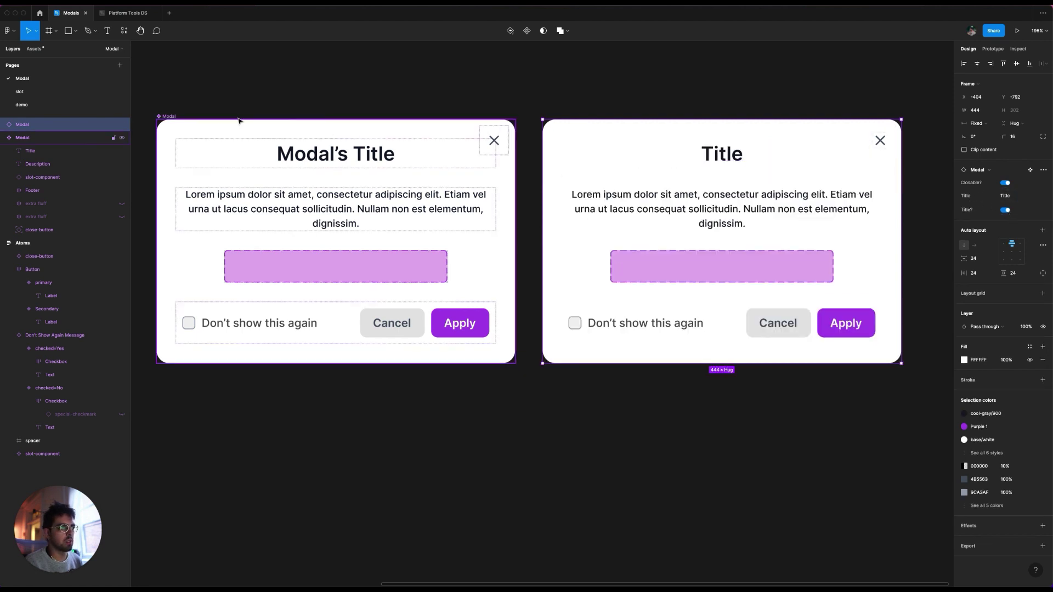
Reorder the main component's properties so Title sits below Title?
{"action": "left_click", "coordinate": [160, 116]}
{"action": "left_click", "coordinate": [958, 217]}
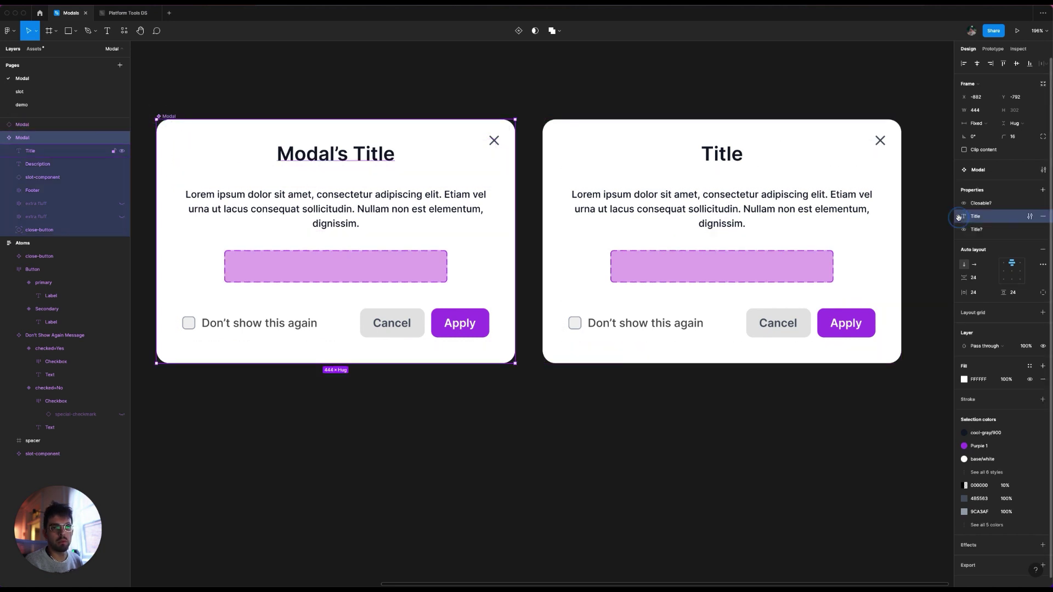
{"action": "left_click_drag", "start_coordinate": [958, 218], "coordinate": [960, 232]}
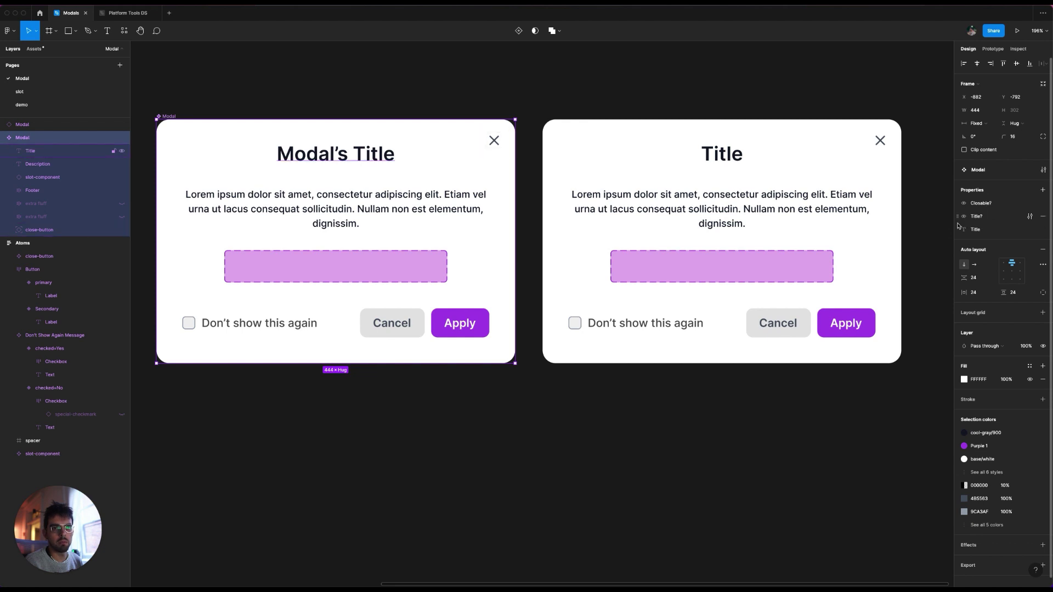
{"action": "left_click", "coordinate": [743, 96]}
On the right instance, toggle Title? and change its Title to 'This is the title'
{"action": "left_click", "coordinate": [798, 155]}
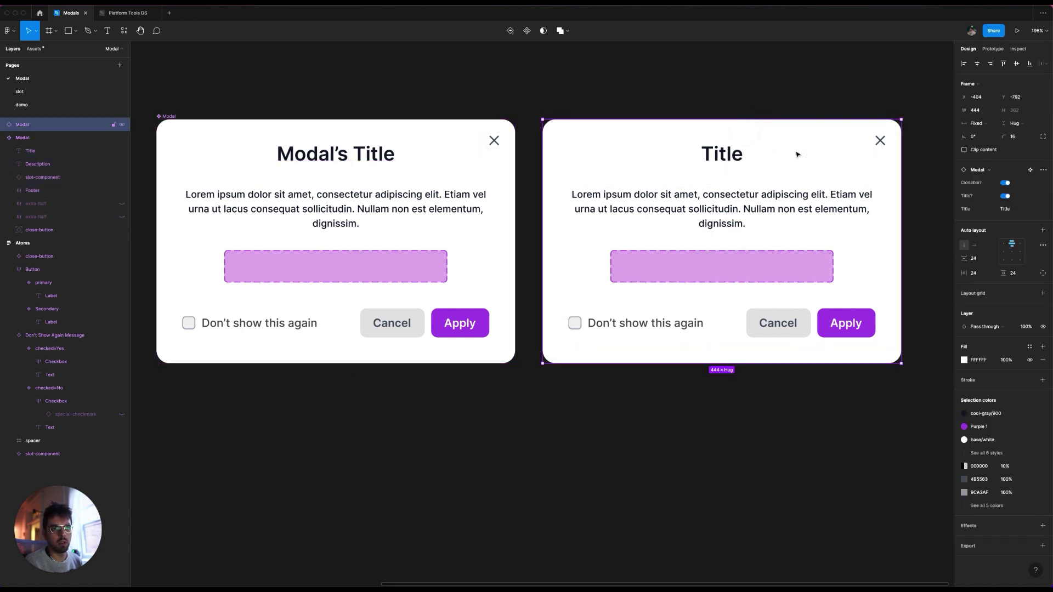
{"action": "left_click", "coordinate": [1005, 196]}
{"action": "left_click", "coordinate": [1005, 196]}
{"action": "left_click", "coordinate": [1008, 209]}
{"action": "type", "text": "This "}
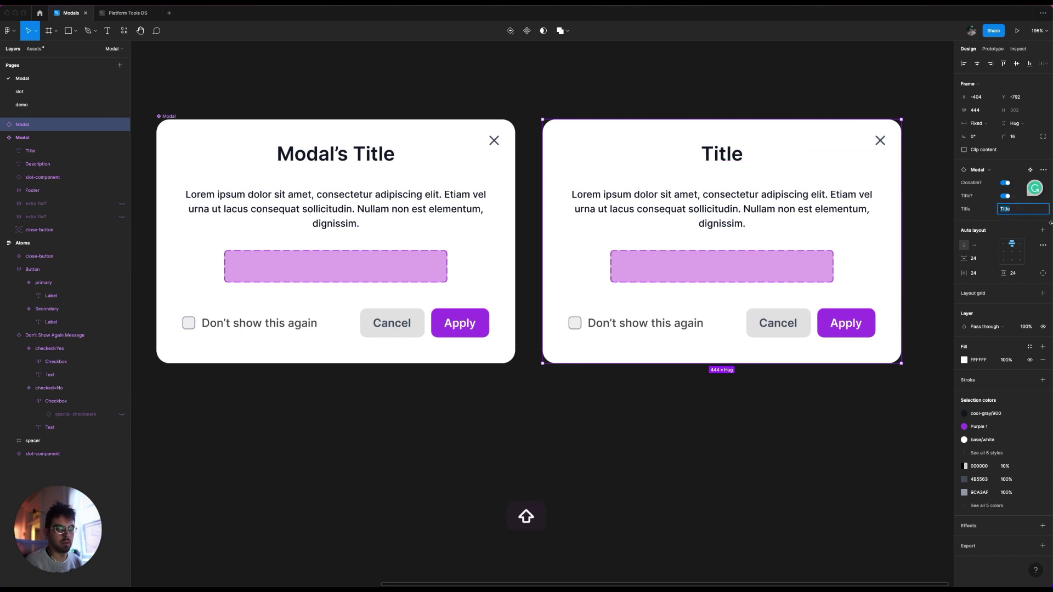
{"action": "type", "text": "is the title"}
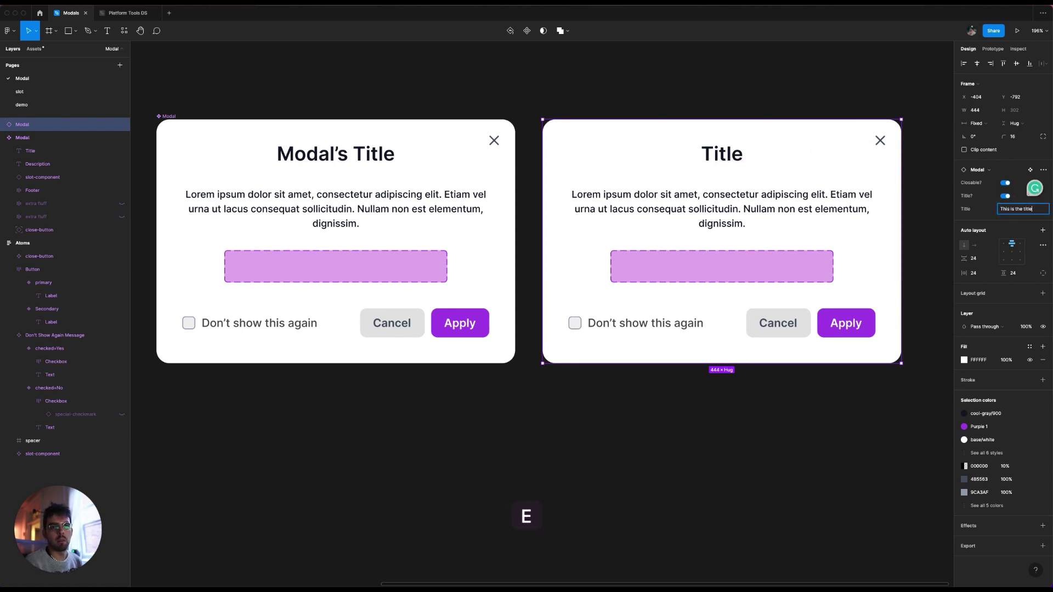
{"action": "key", "text": "Return"}
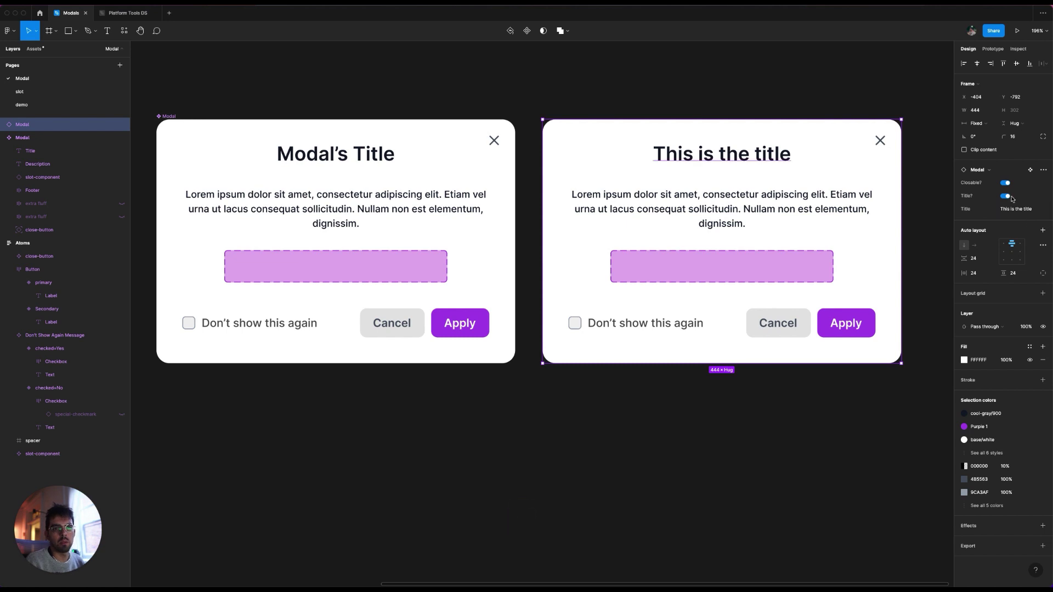
{"action": "left_click", "coordinate": [493, 99]}
{"action": "left_click", "coordinate": [193, 125]}
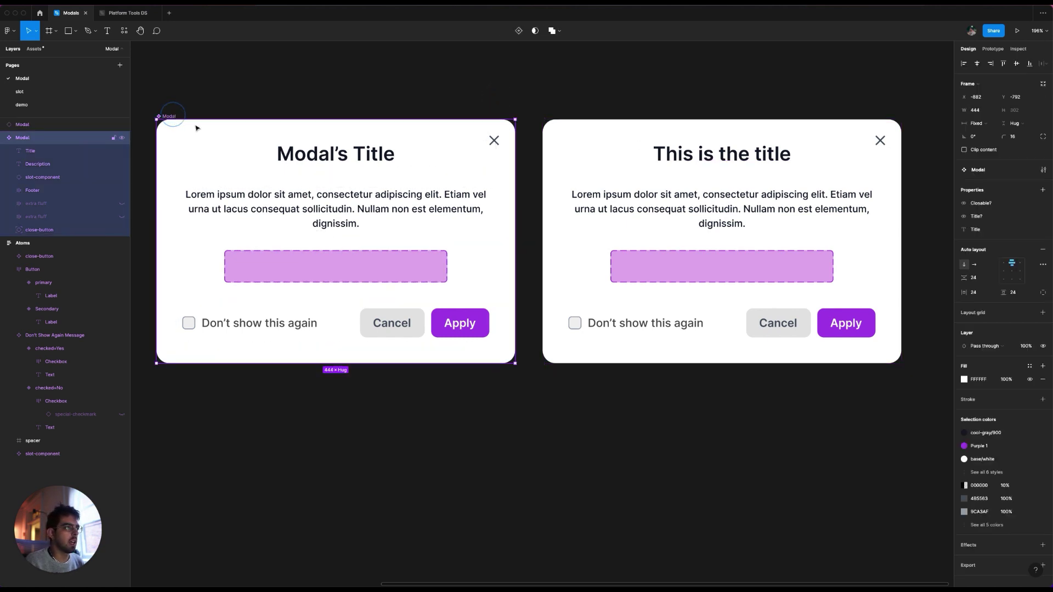
Prefix the Modal's Title property name with an arrow symbol from the symbols picker
{"action": "left_click", "coordinate": [322, 157]}
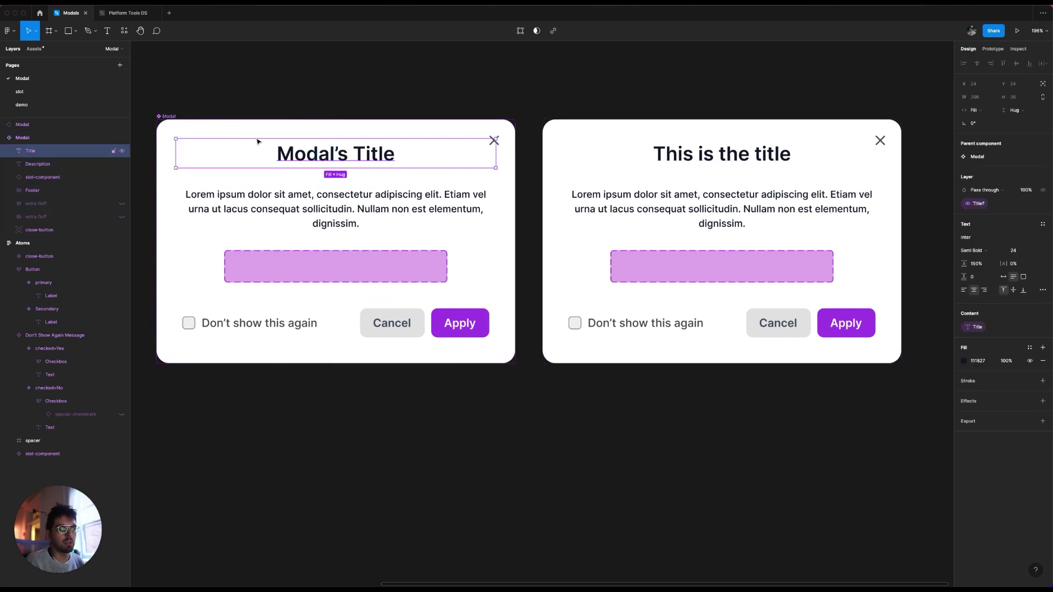
{"action": "key", "text": "Escape"}
{"action": "double_click", "coordinate": [971, 229]}
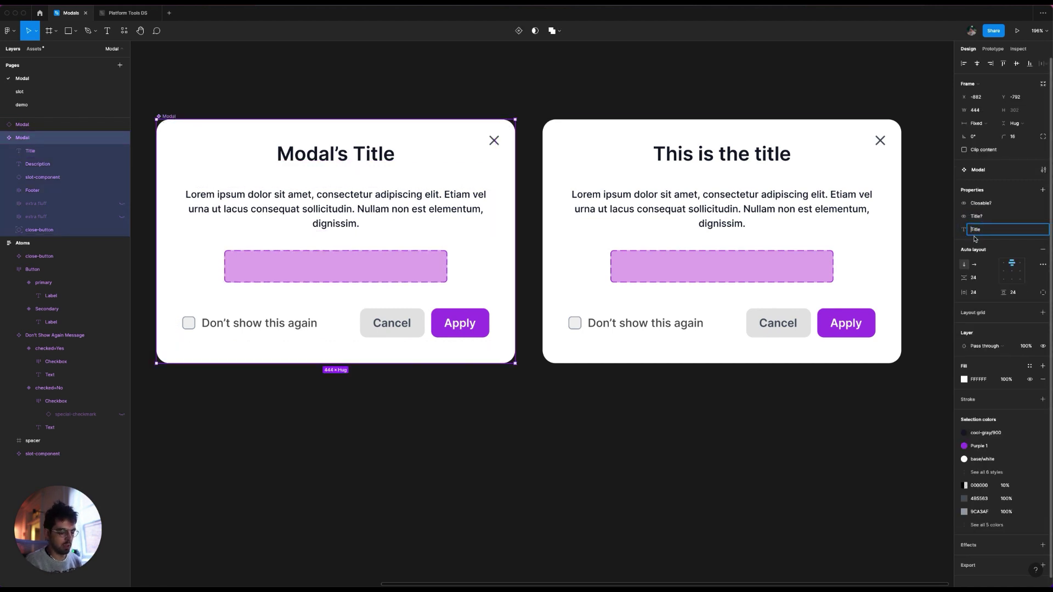
{"action": "key", "text": "ctrl+super"}
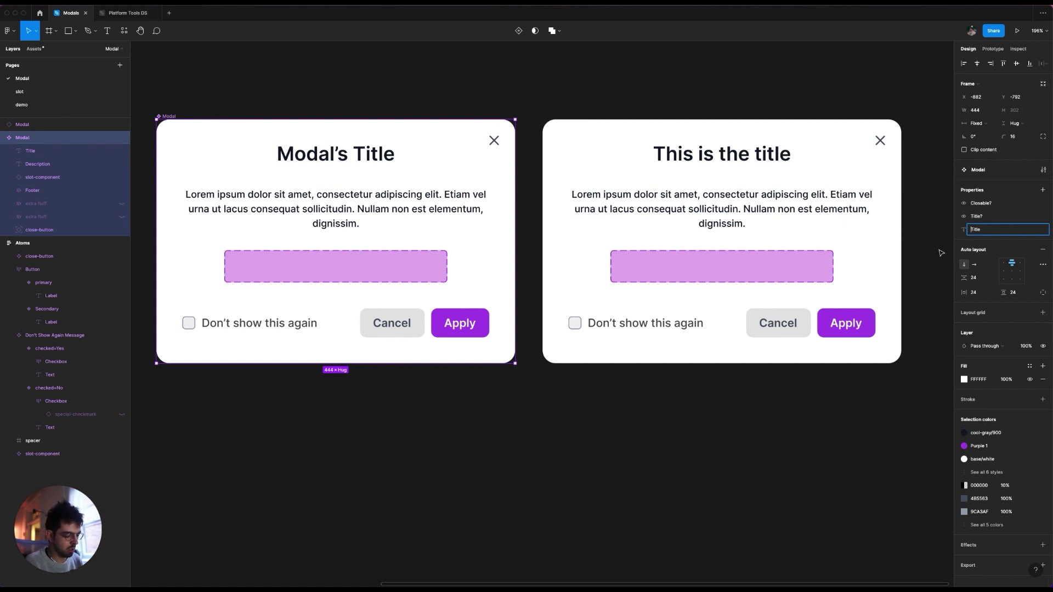
{"action": "key", "text": "ctrl+super"}
{"action": "key", "text": "ctrl+super+space"}
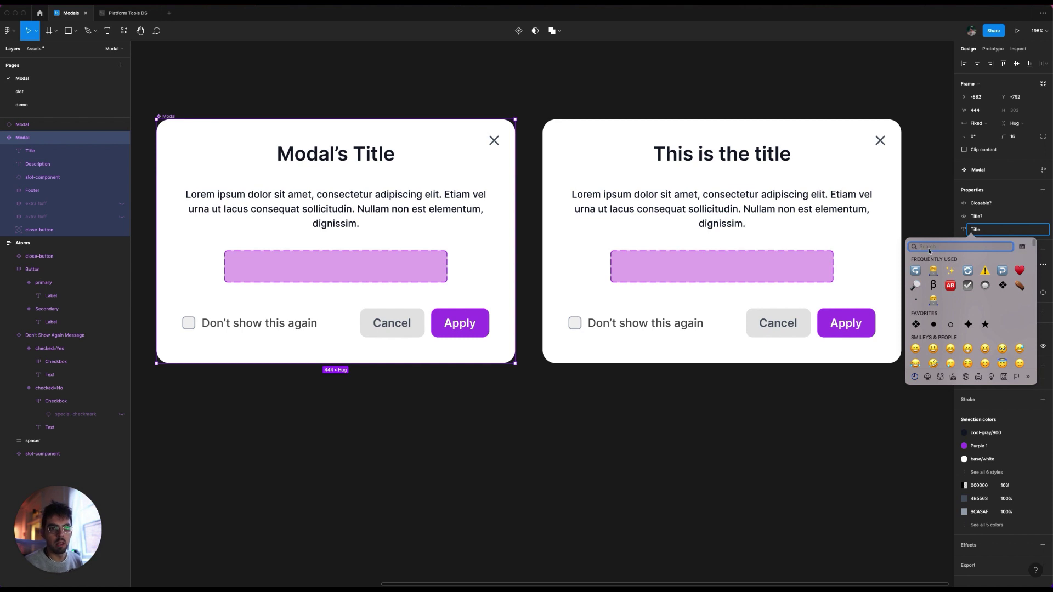
{"action": "type", "text": "arrow"}
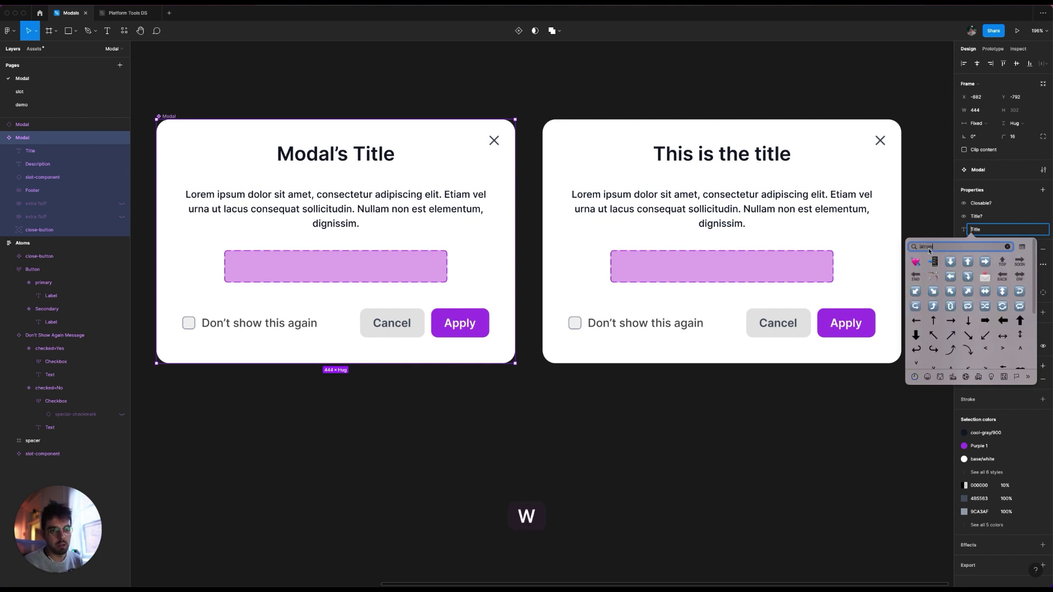
{"action": "left_click", "coordinate": [933, 349]}
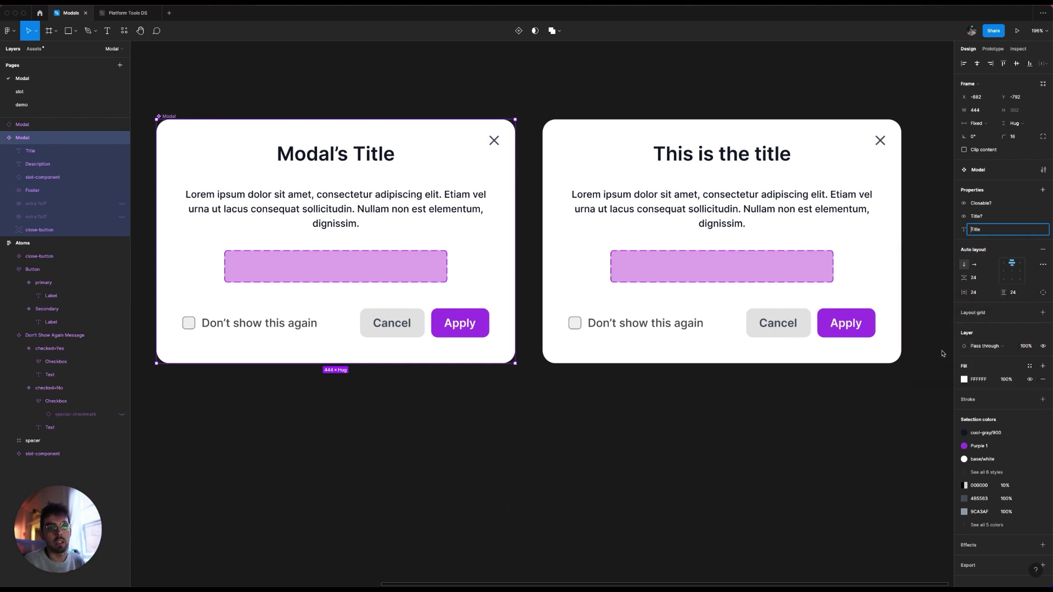
{"action": "left_click", "coordinate": [918, 397]}
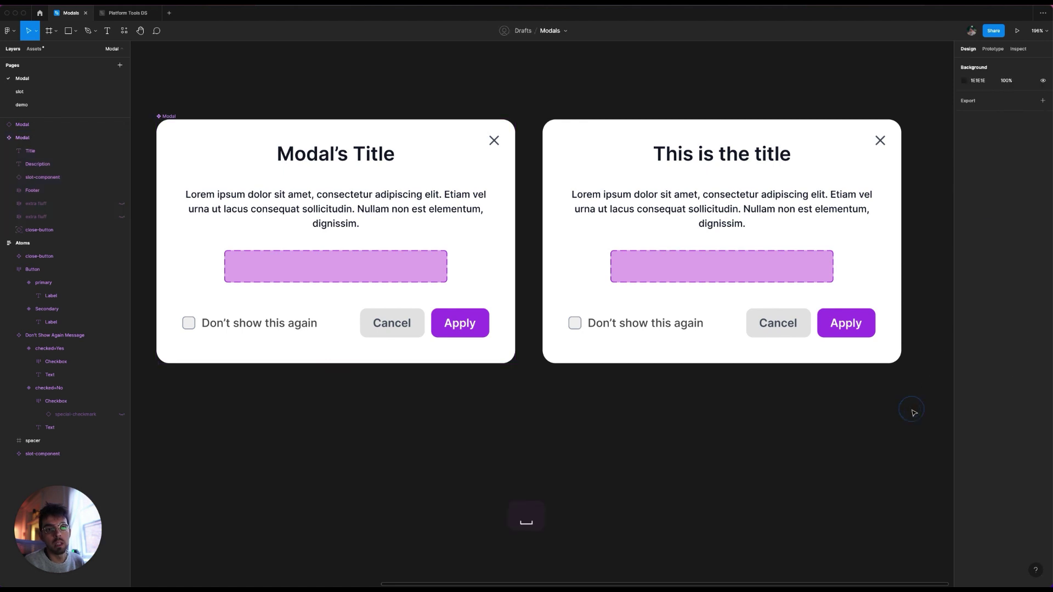
Toggle the right instance's Title? off and back on, then select the Description text
{"action": "left_click", "coordinate": [613, 138]}
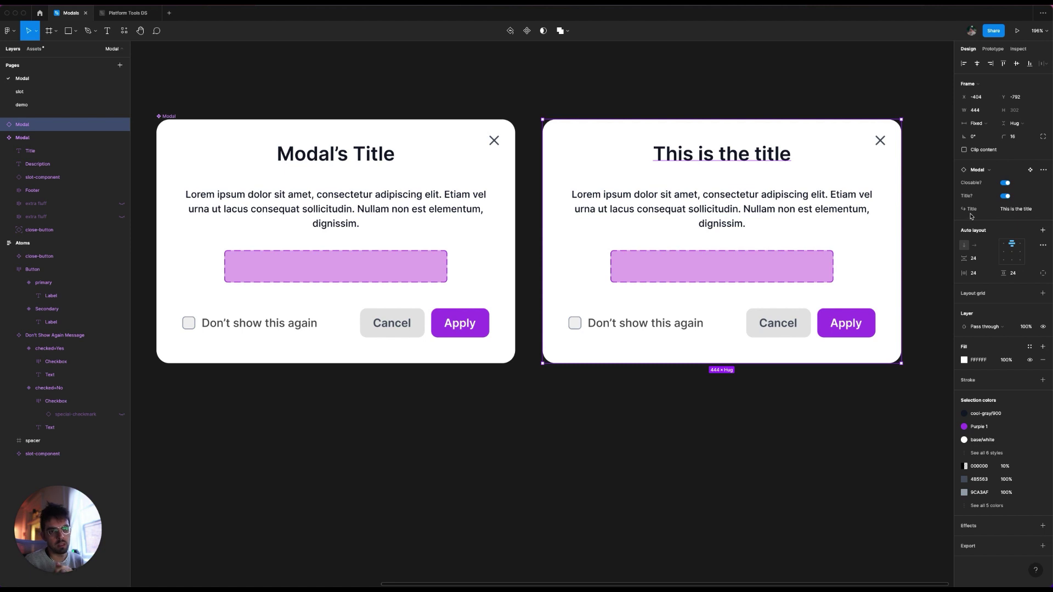
{"action": "left_click", "coordinate": [1005, 195]}
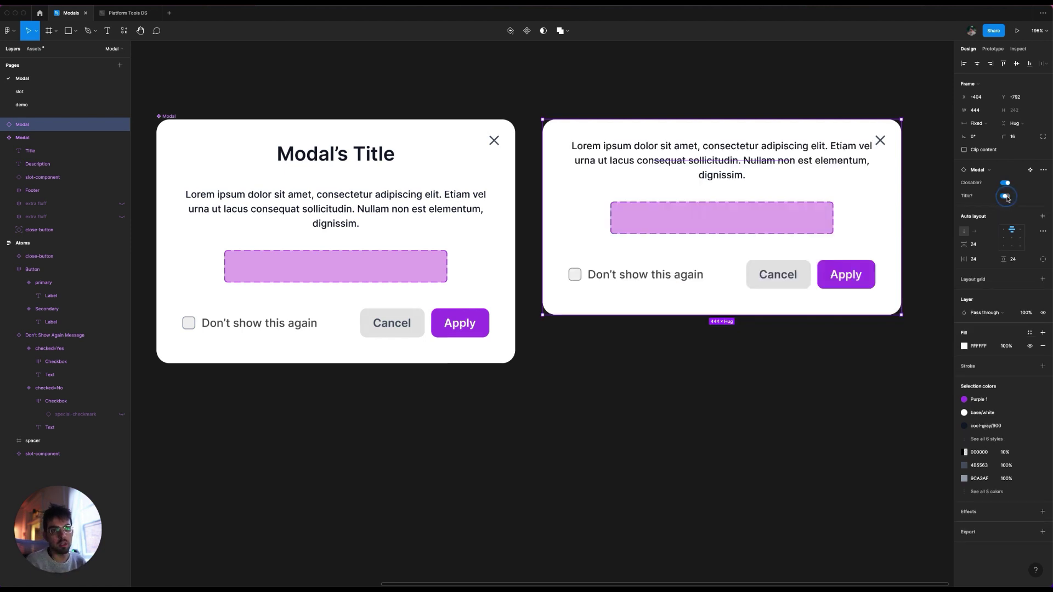
{"action": "left_click", "coordinate": [1005, 196]}
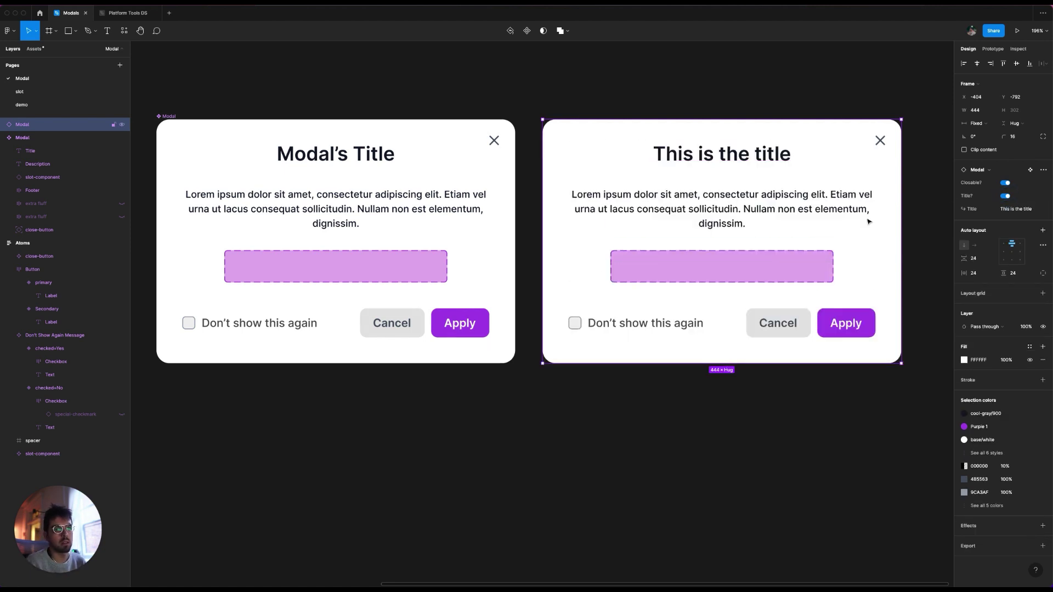
{"action": "double_click", "coordinate": [394, 213]}
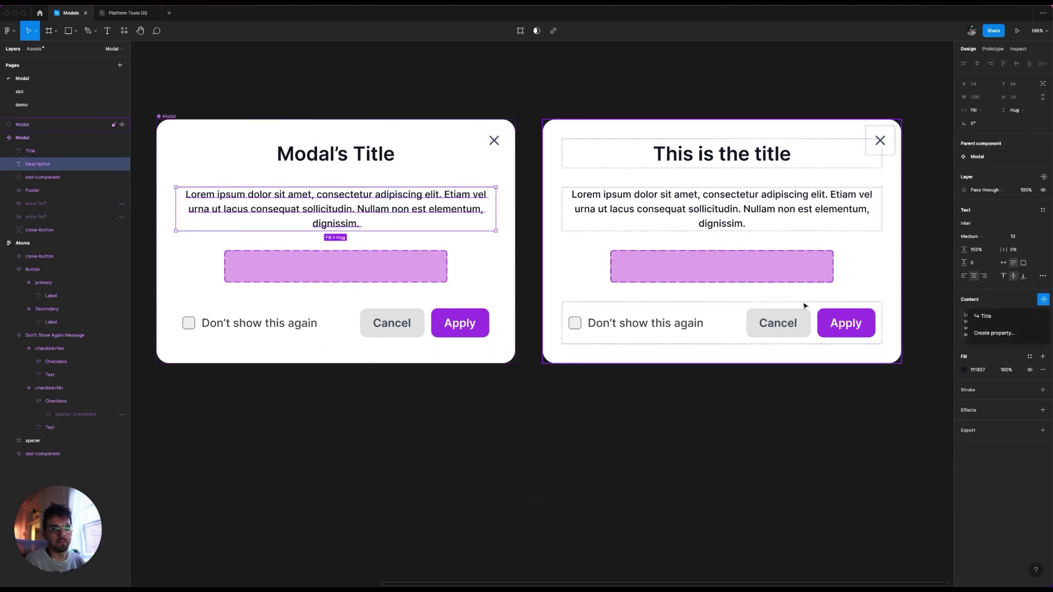
Create a Description text property and a Description? true/false visibility property for the paragraph
{"action": "left_click", "coordinate": [1042, 300]}
{"action": "type", "text": "D"}
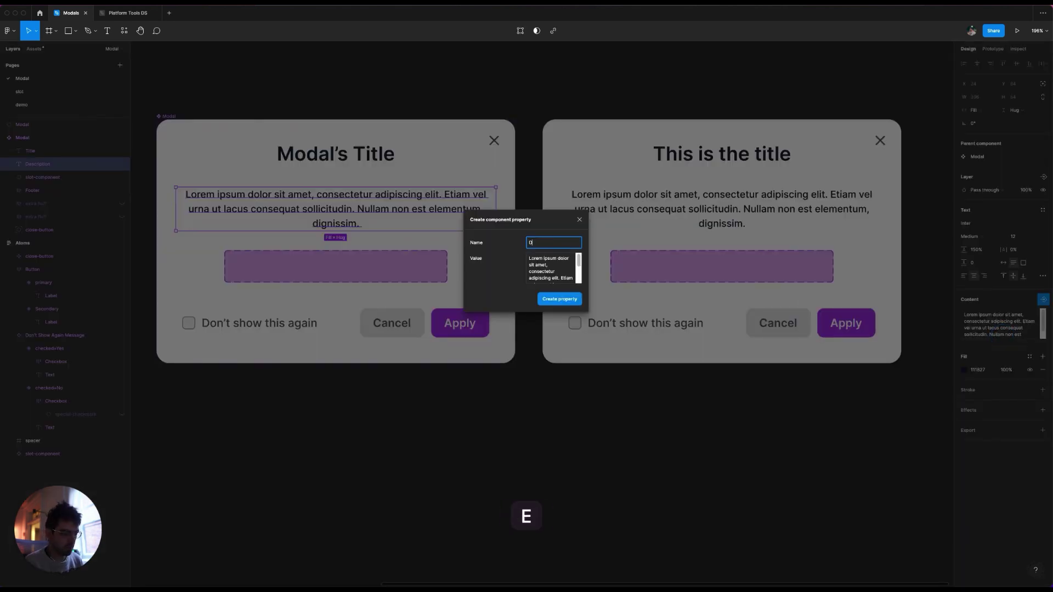
{"action": "type", "text": "escription"}
{"action": "key", "text": "Return"}
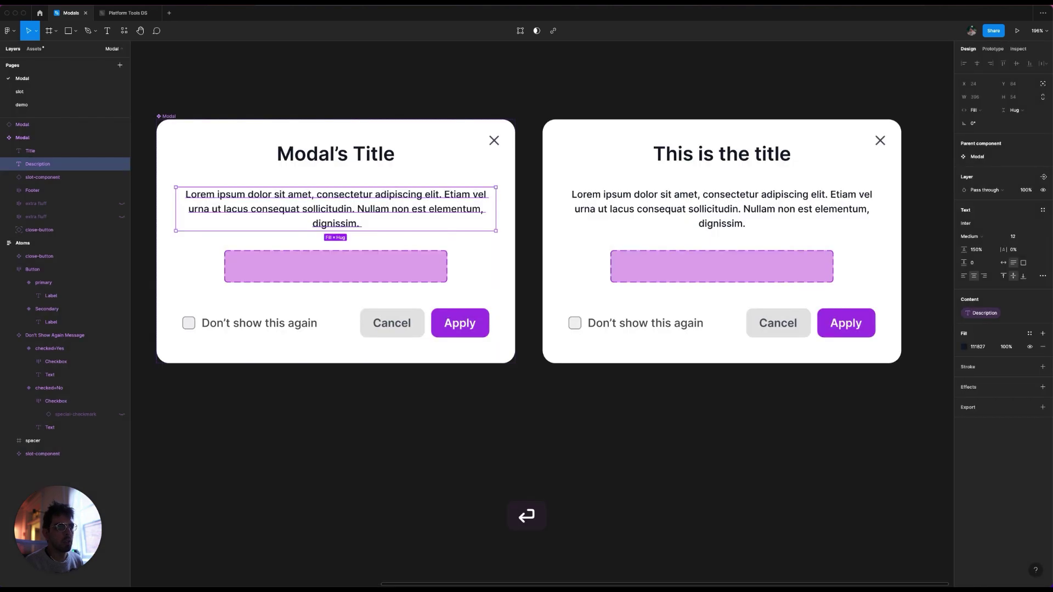
{"action": "left_click", "coordinate": [1044, 178]}
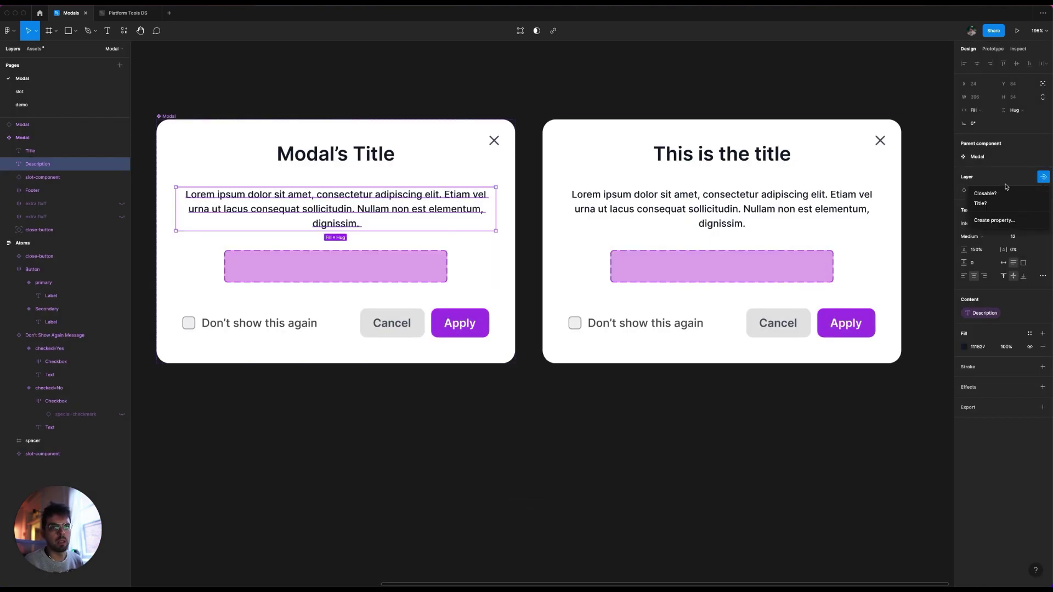
{"action": "left_click", "coordinate": [1009, 222]}
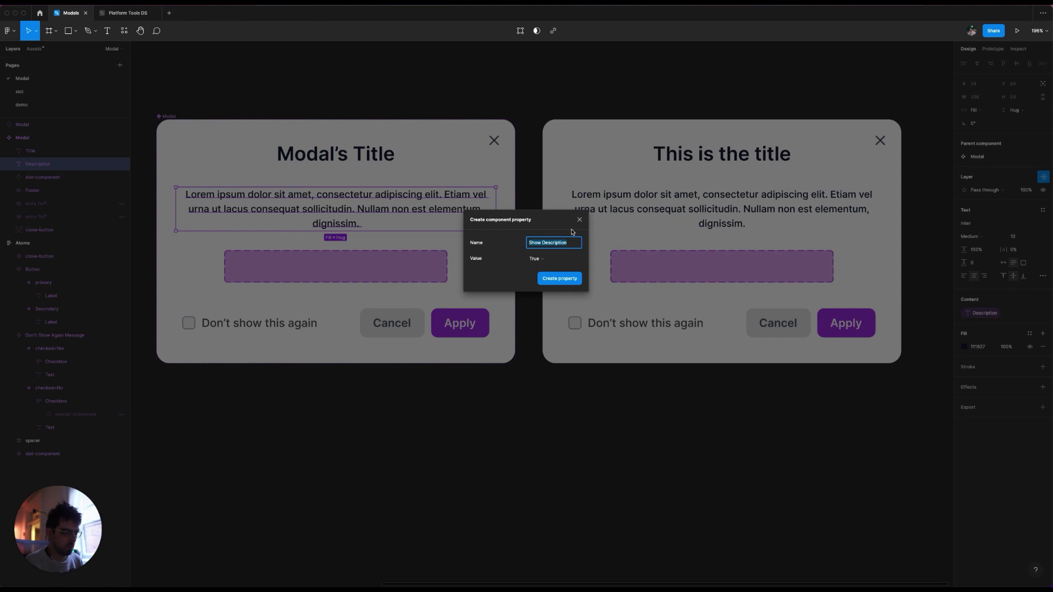
{"action": "type", "text": "Descript"}
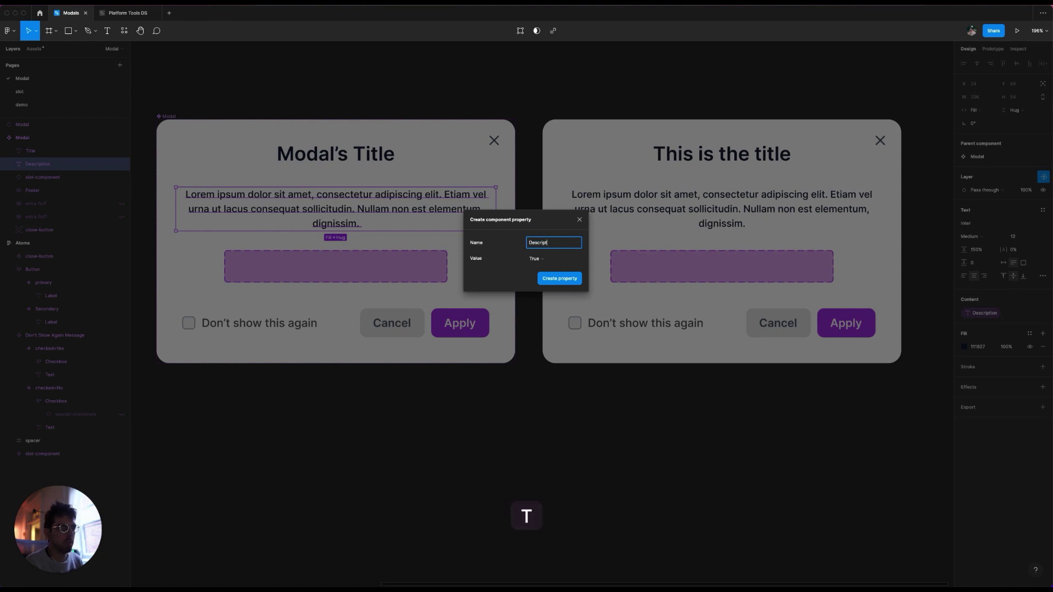
{"action": "type", "text": "ion?"}
{"action": "key", "text": "Return"}
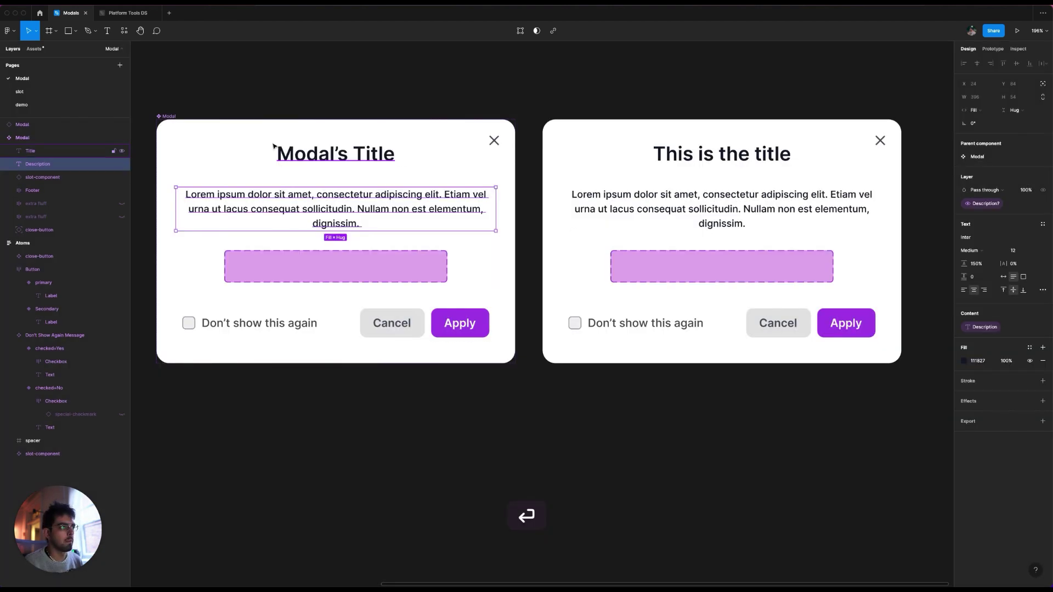
On the Modal component, move the Description property row below Description?
{"action": "left_click", "coordinate": [182, 126]}
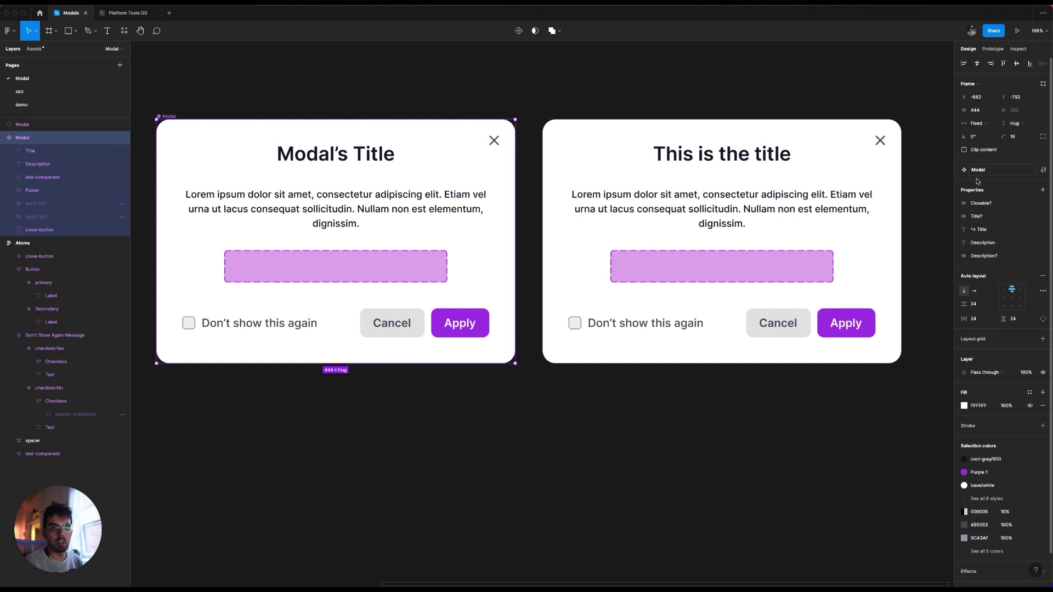
{"action": "double_click", "coordinate": [976, 242]}
{"action": "key", "text": "ctrl+super+space"}
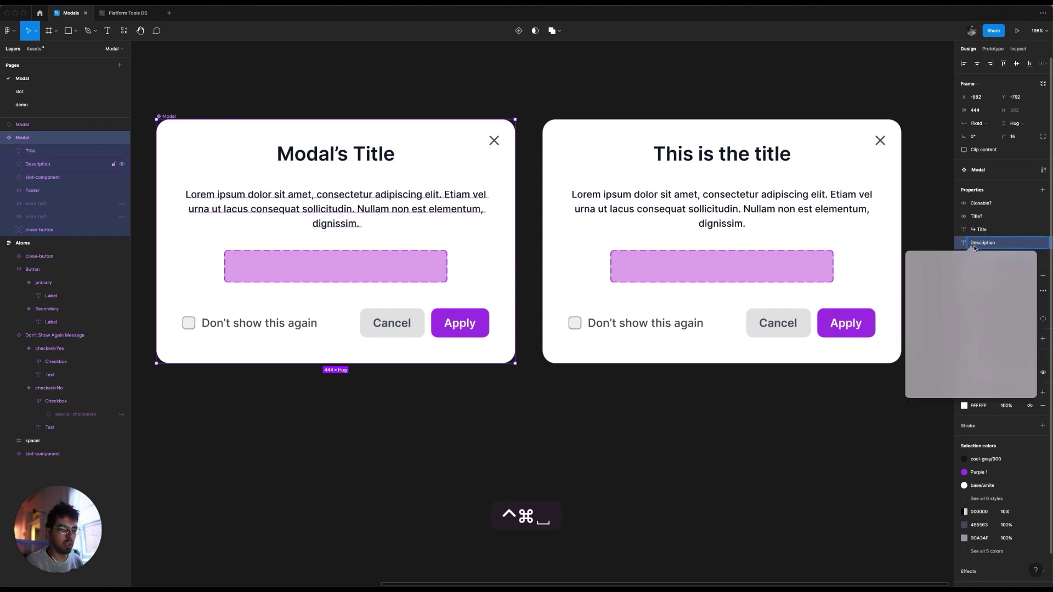
{"action": "type", "text": "arrow"}
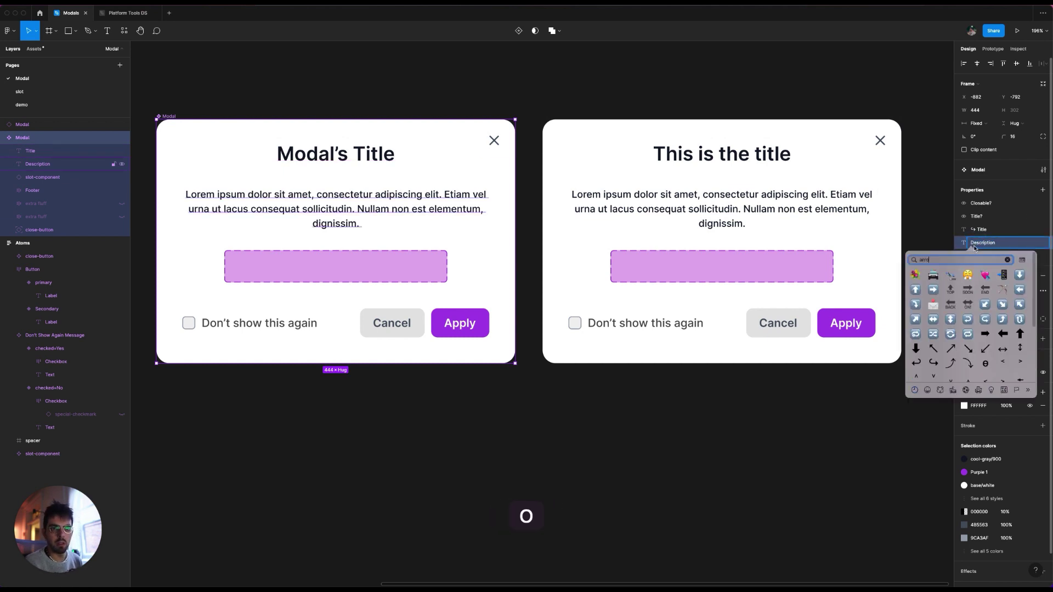
{"action": "left_click", "coordinate": [933, 364]}
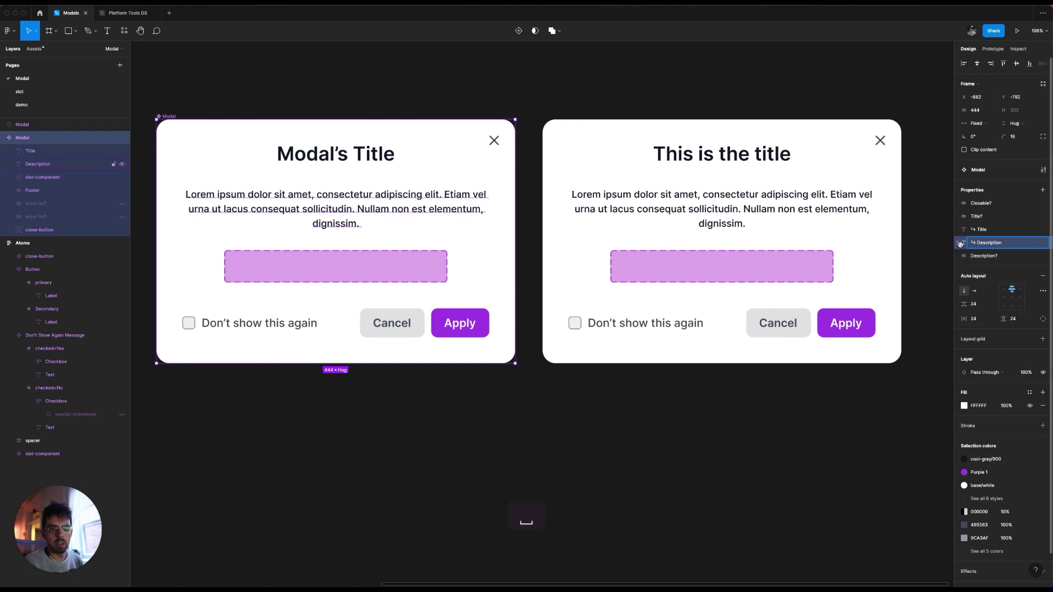
{"action": "left_click_drag", "start_coordinate": [960, 243], "coordinate": [964, 258]}
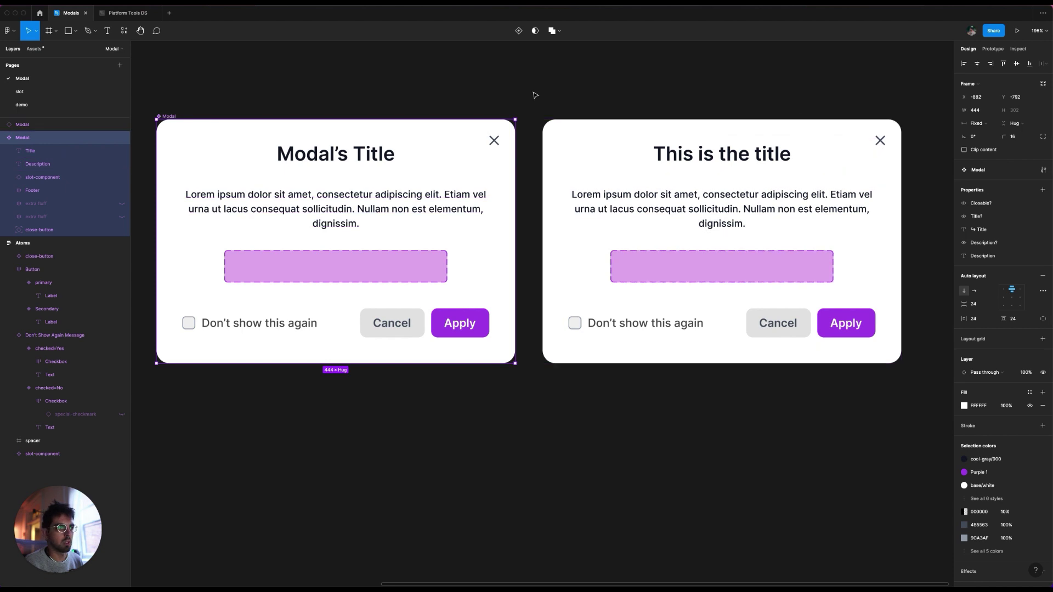
Bind the slot placeholder layer's visibility to a new boolean property named Slot?
{"action": "left_click", "coordinate": [384, 264]}
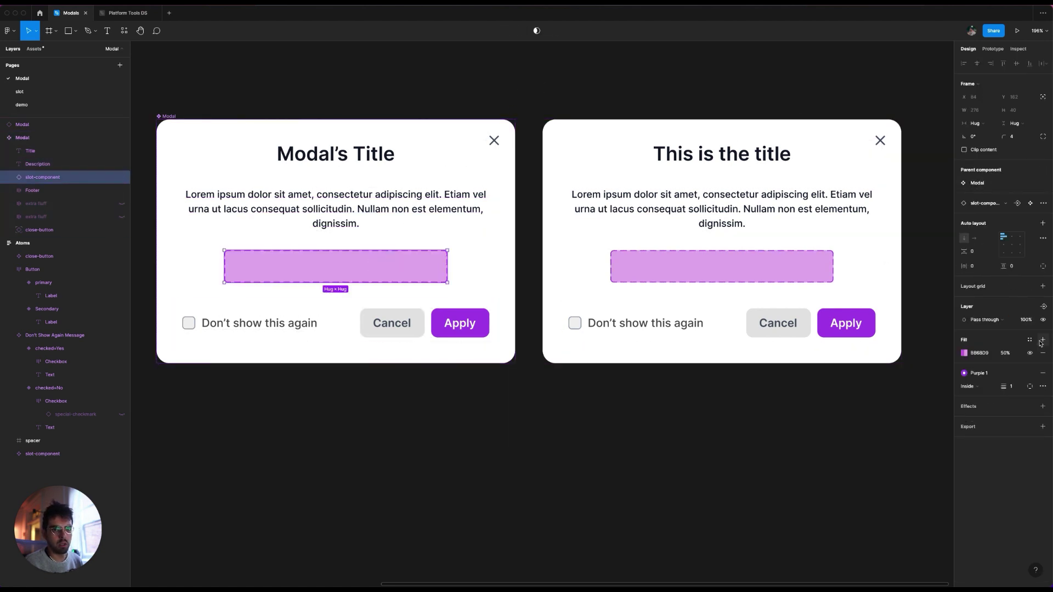
{"action": "left_click", "coordinate": [1043, 310]}
{"action": "left_click", "coordinate": [989, 359]}
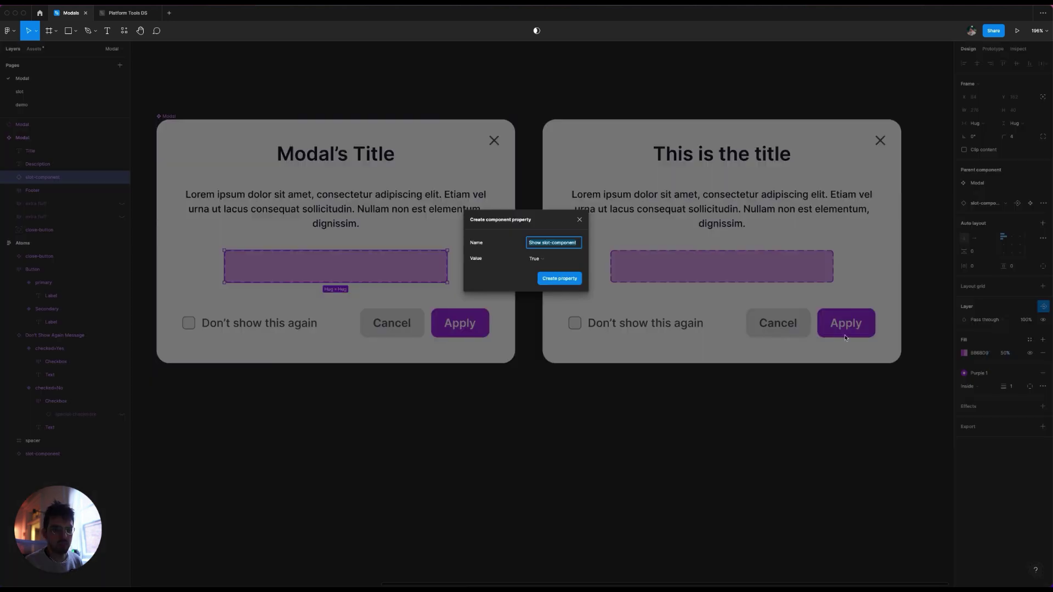
{"action": "type", "text": "Slot"}
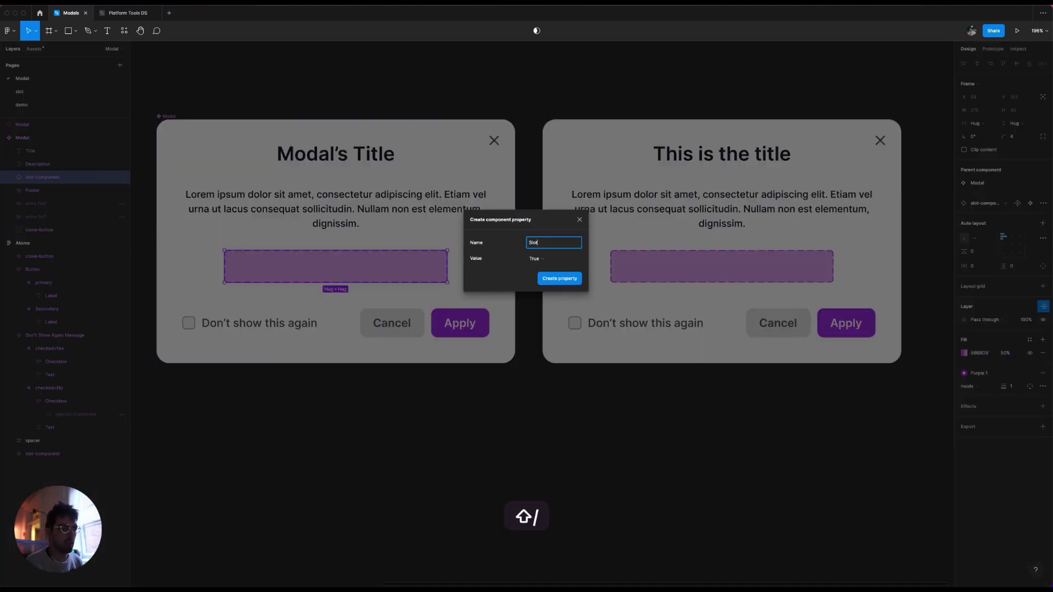
{"action": "type", "text": "?"}
{"action": "key", "text": "Return"}
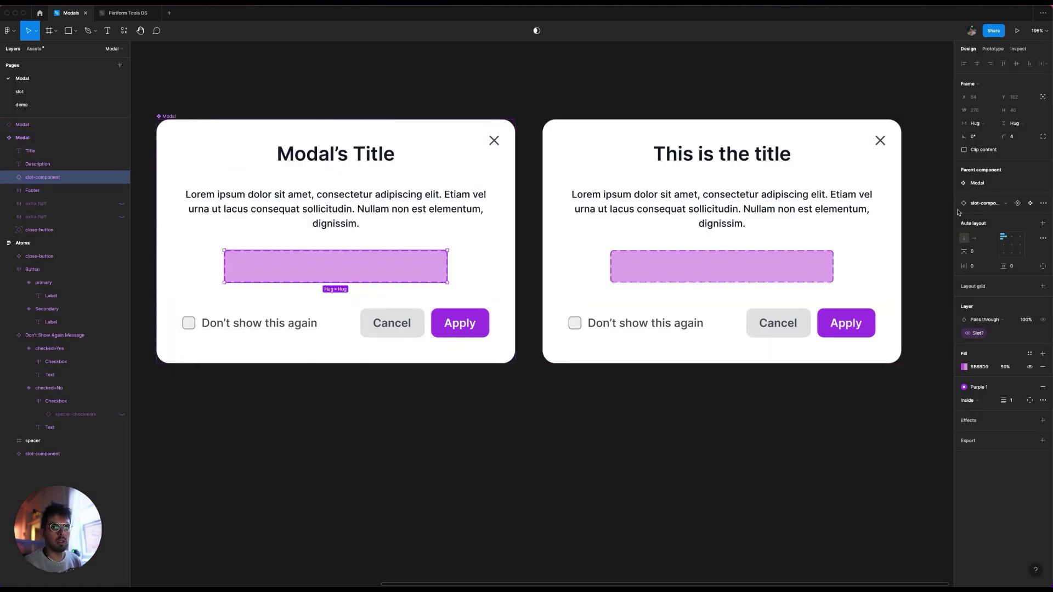
Name the instance-swap property Slot content, with preferred values audio-form, new-user and Product inventory
{"action": "left_click", "coordinate": [1017, 203]}
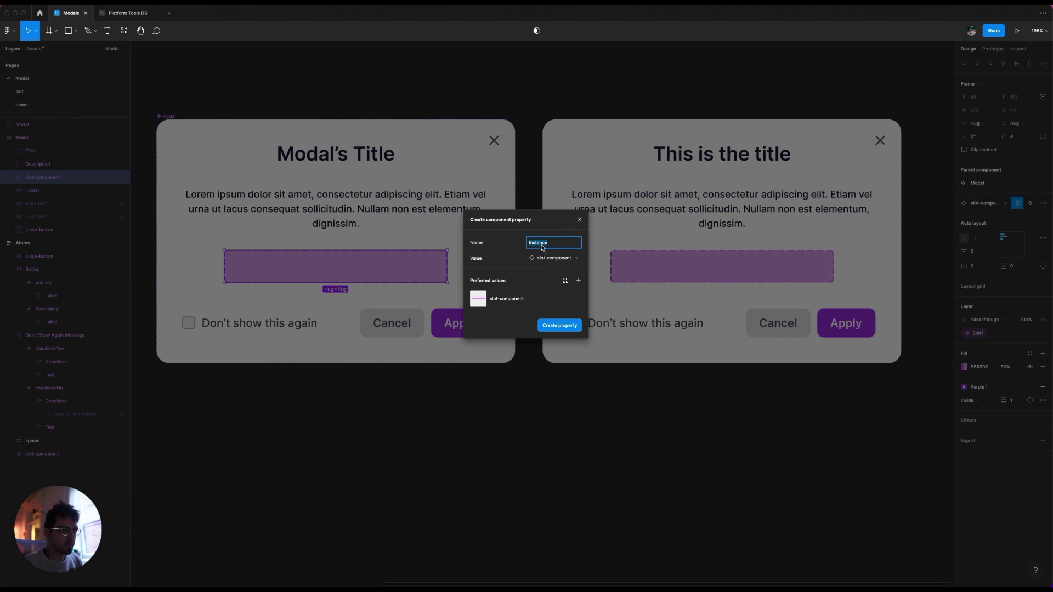
{"action": "type", "text": "Slot"}
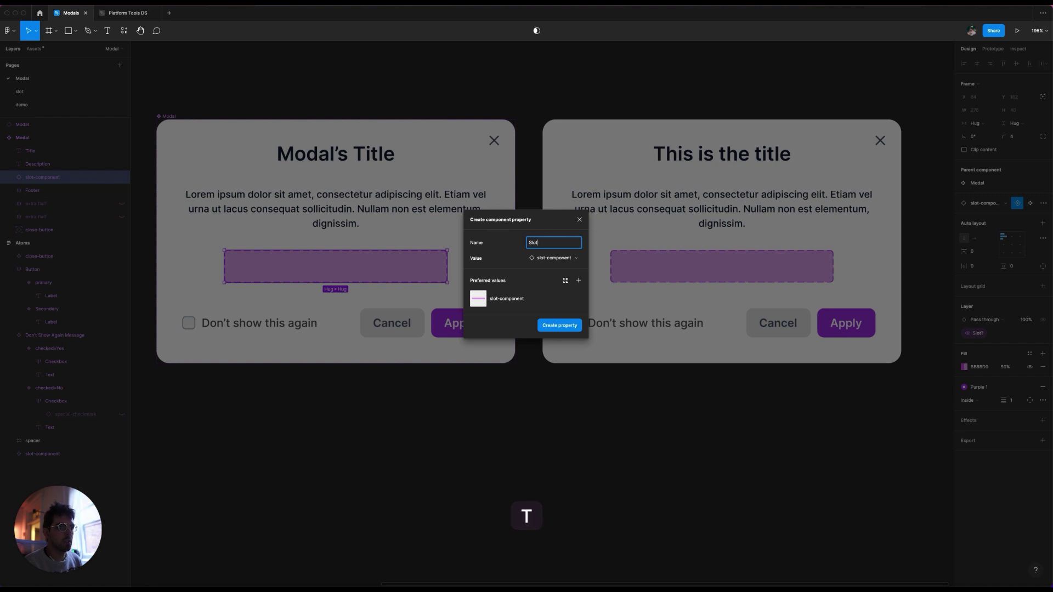
{"action": "type", "text": " content"}
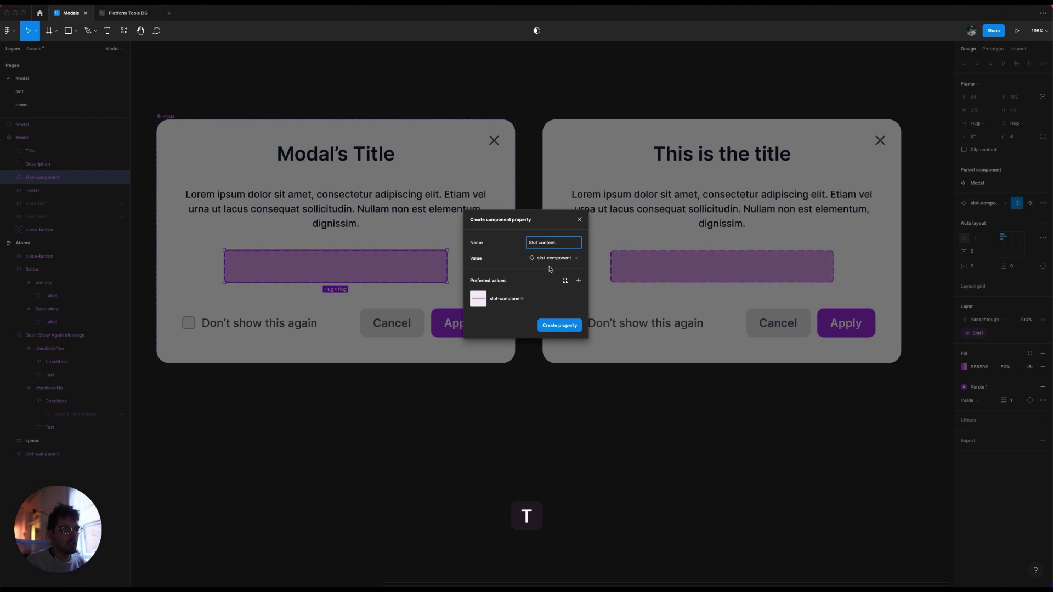
{"action": "mouse_move", "coordinate": [578, 301]}
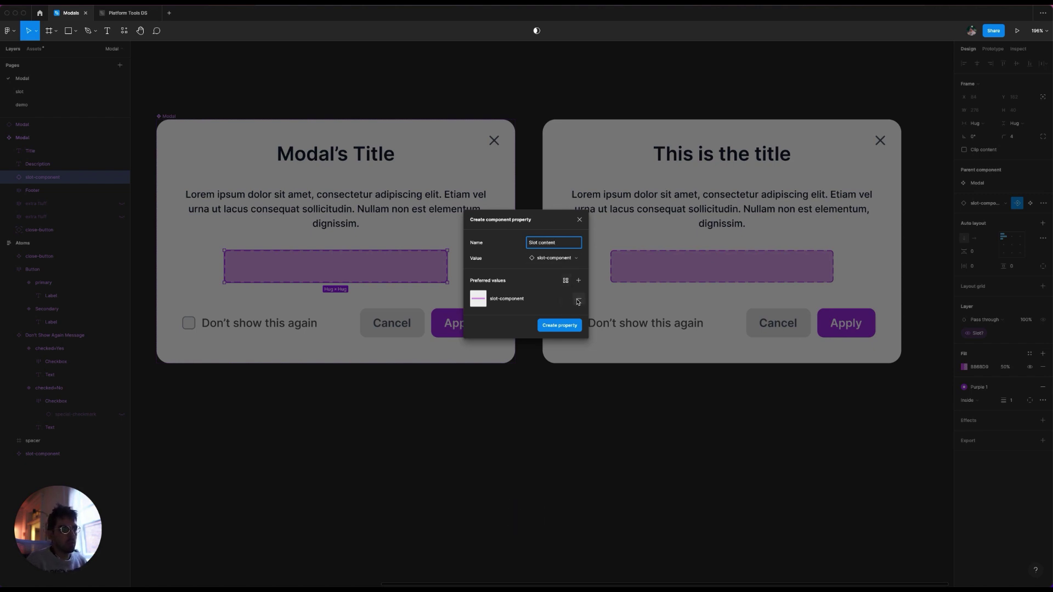
{"action": "left_click", "coordinate": [578, 300]}
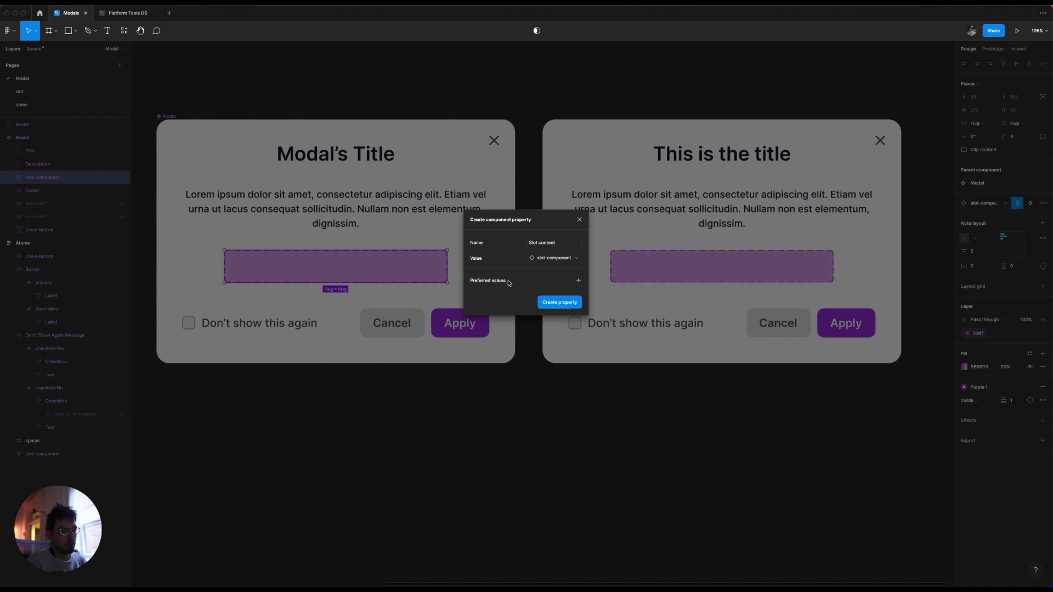
{"action": "left_click", "coordinate": [578, 281]}
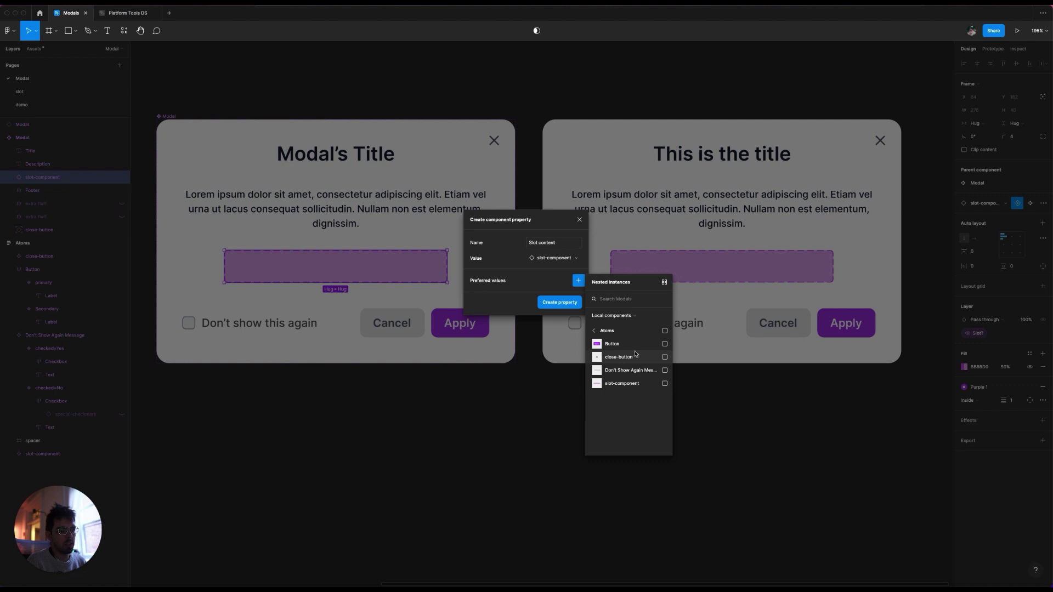
{"action": "left_click", "coordinate": [594, 332]}
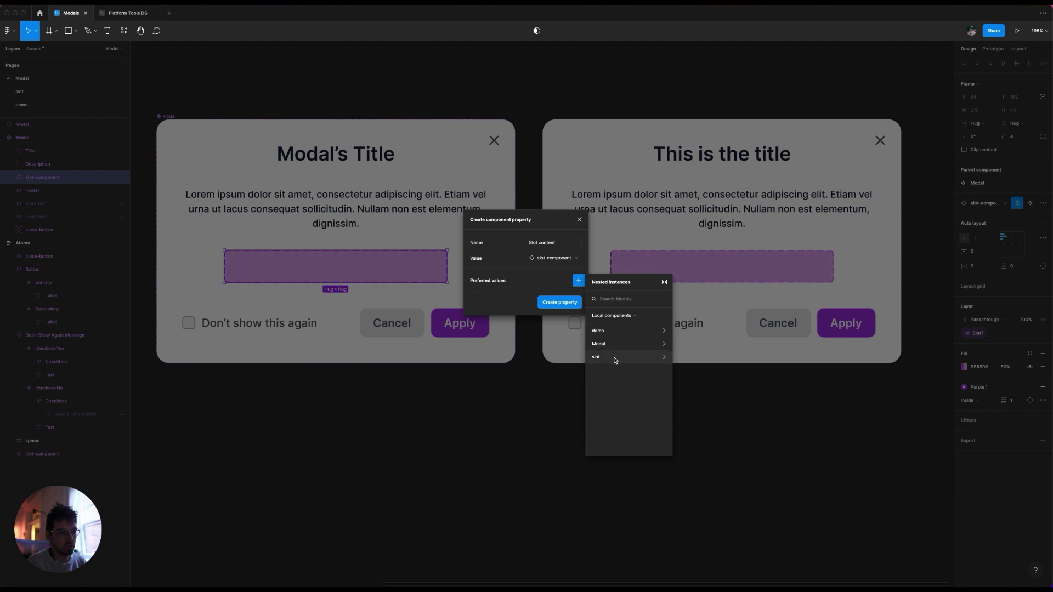
{"action": "left_click", "coordinate": [603, 357]}
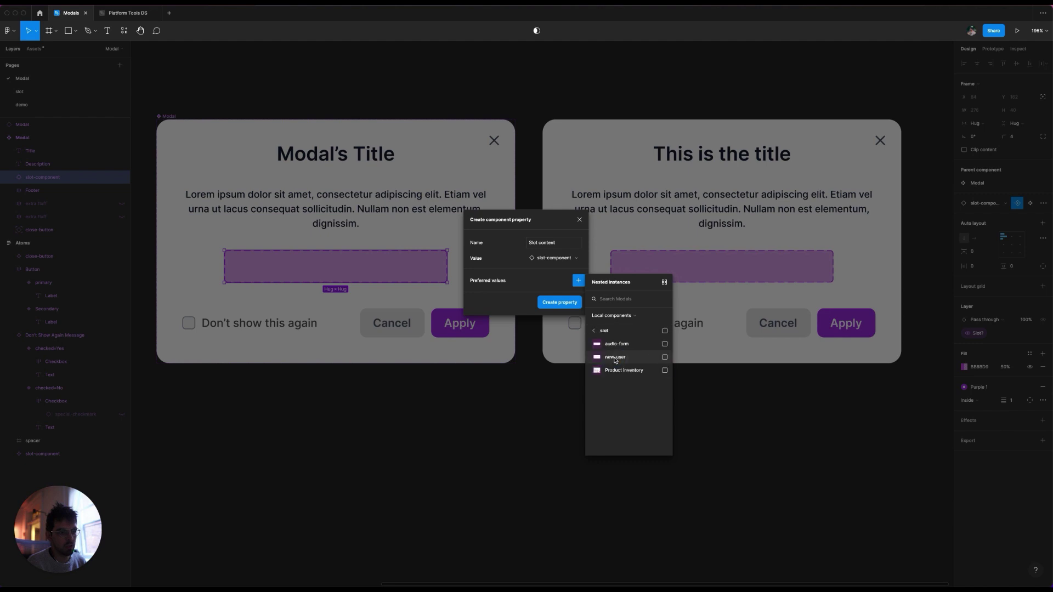
{"action": "left_click", "coordinate": [665, 345]}
{"action": "left_click", "coordinate": [665, 357]}
{"action": "left_click", "coordinate": [664, 370]}
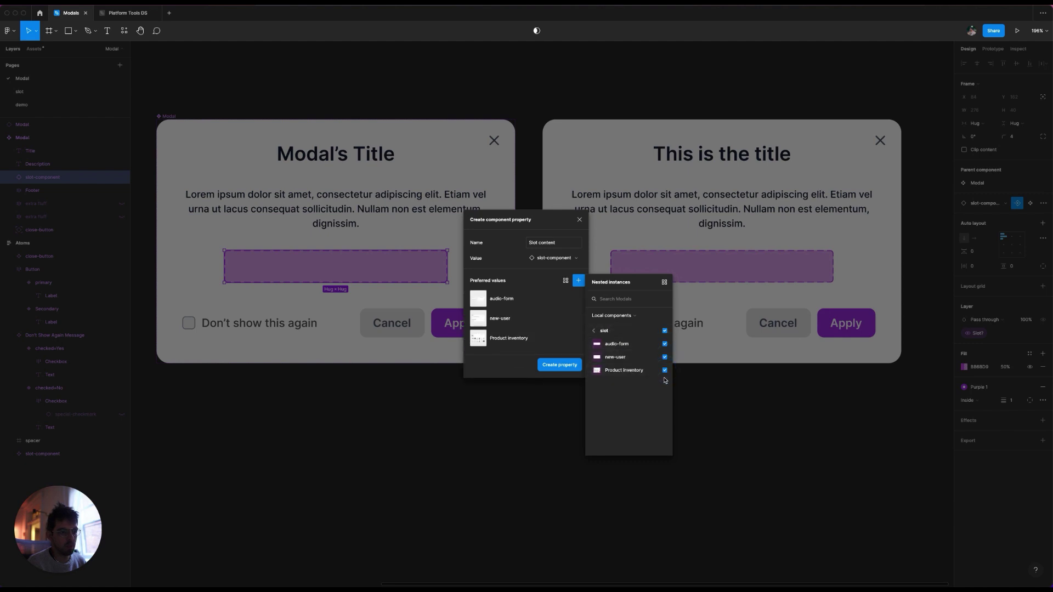
{"action": "left_click", "coordinate": [559, 364]}
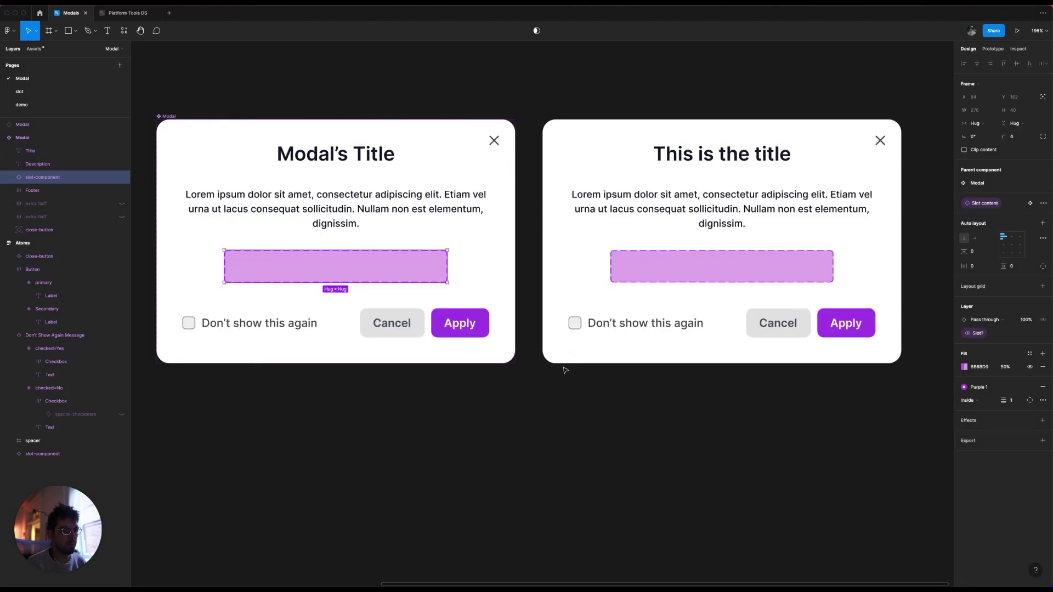
{"action": "left_click", "coordinate": [683, 271]}
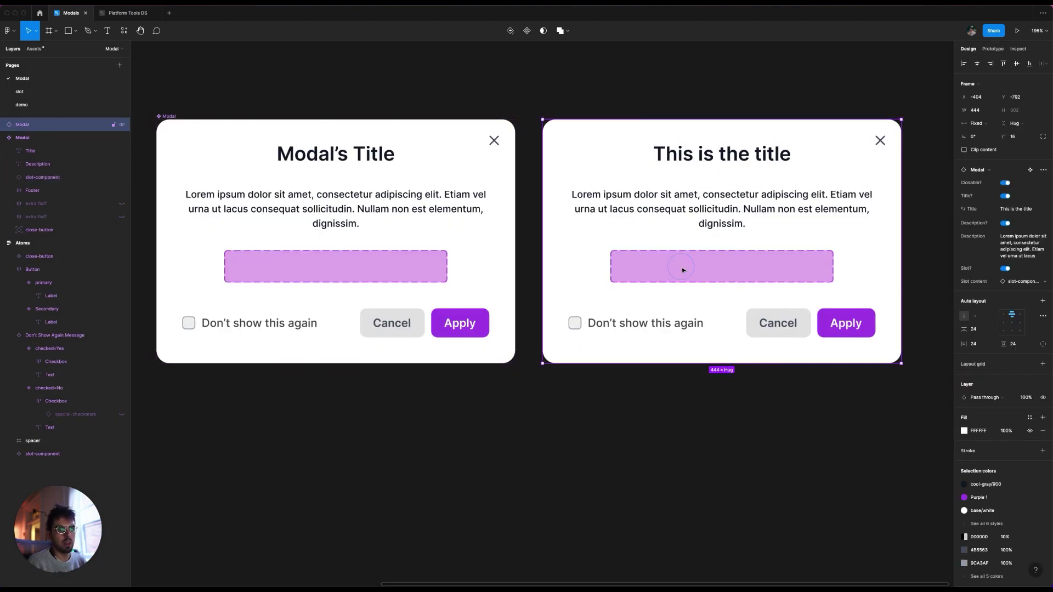
{"action": "left_click", "coordinate": [587, 99]}
{"action": "left_click", "coordinate": [582, 124]}
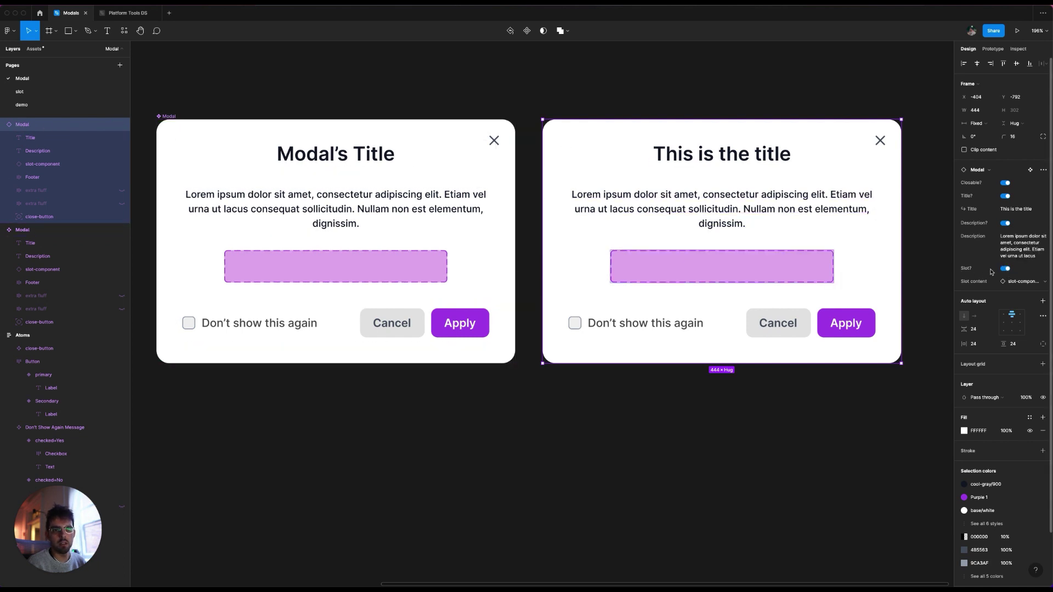
{"action": "left_click", "coordinate": [1023, 282]}
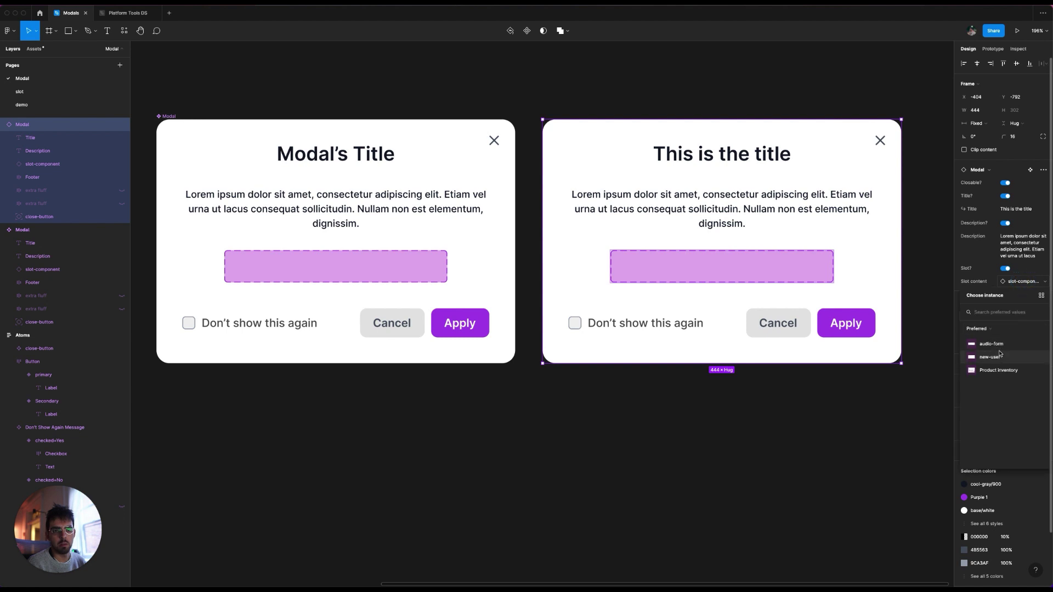
{"action": "left_click", "coordinate": [1006, 269]}
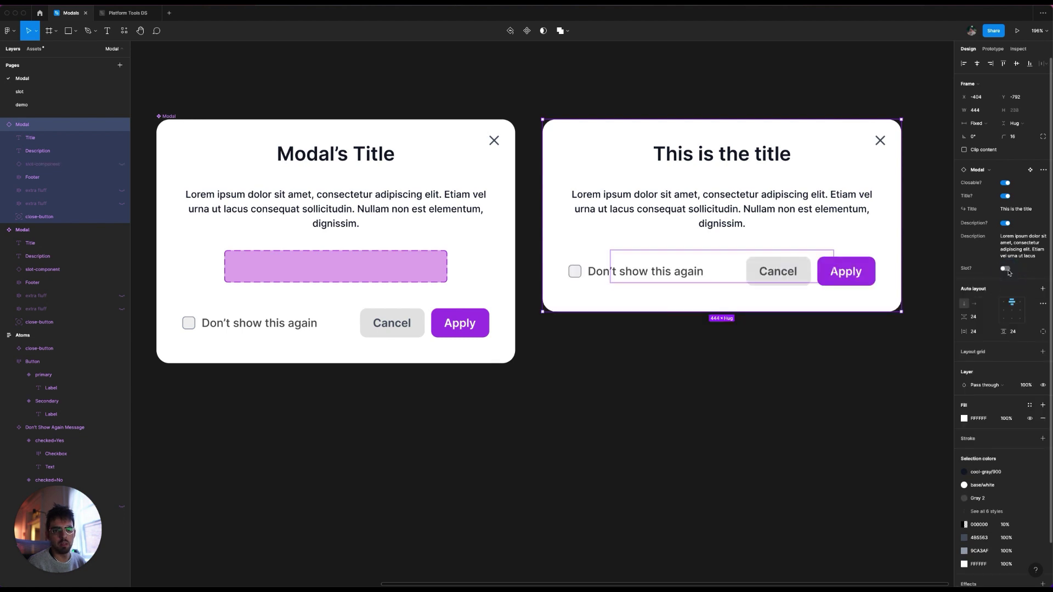
{"action": "left_click", "coordinate": [1005, 269]}
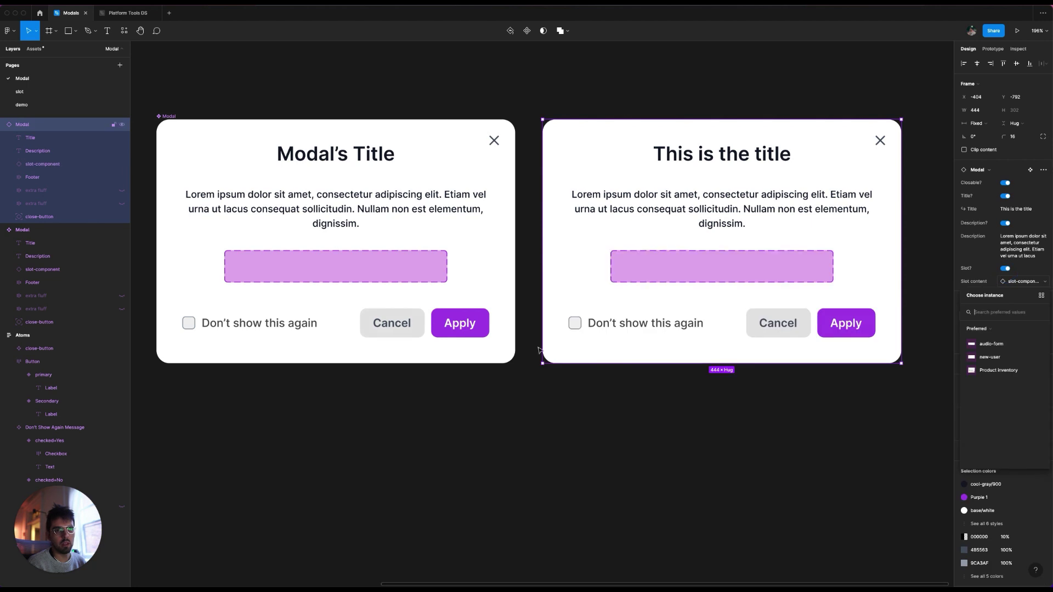
Set the Slot? property's default value to False on the main Modal
{"action": "left_click", "coordinate": [379, 267]}
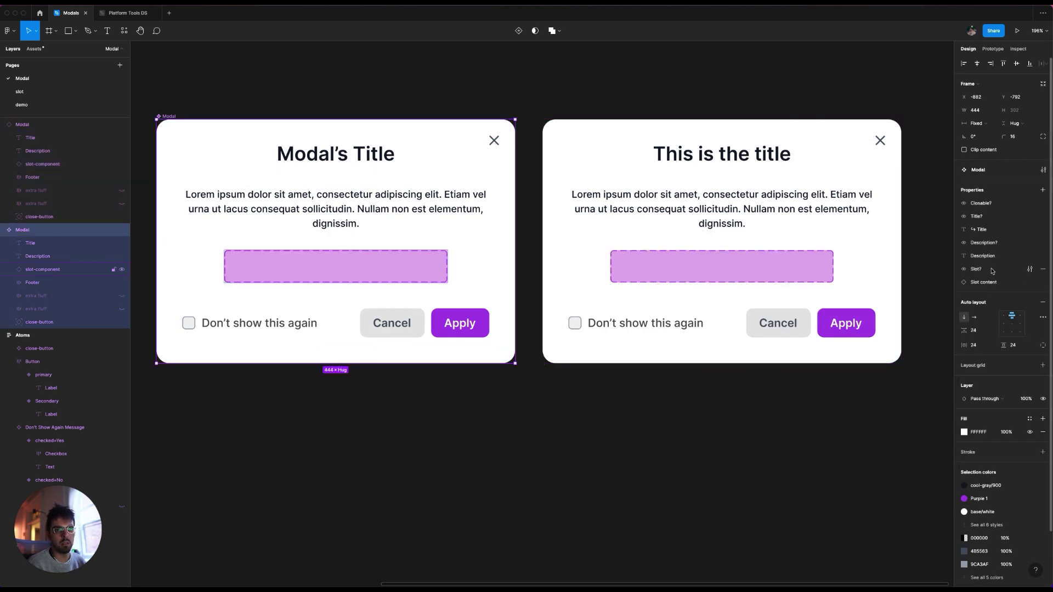
{"action": "left_click", "coordinate": [1029, 269]}
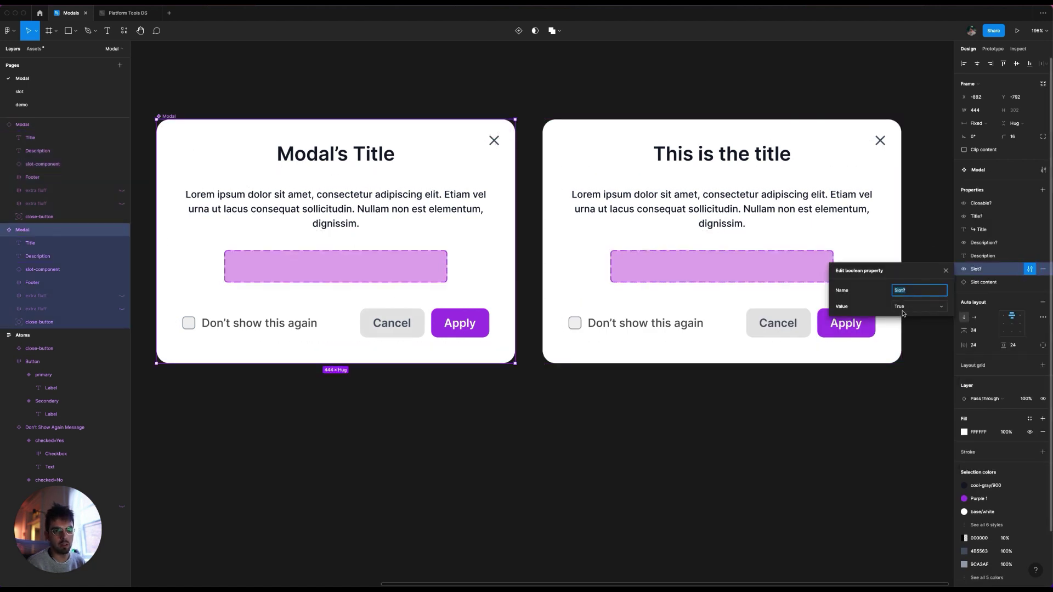
{"action": "left_click", "coordinate": [905, 307]}
{"action": "left_click", "coordinate": [910, 319]}
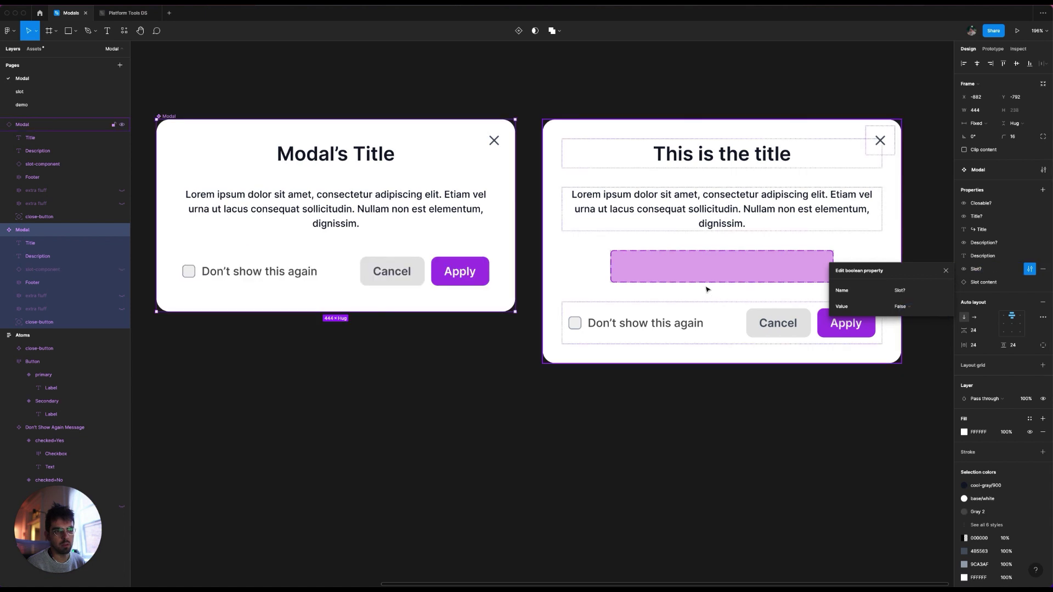
Reset all changes on the right Modal instance, then switch its Slot? on
{"action": "left_click", "coordinate": [571, 262]}
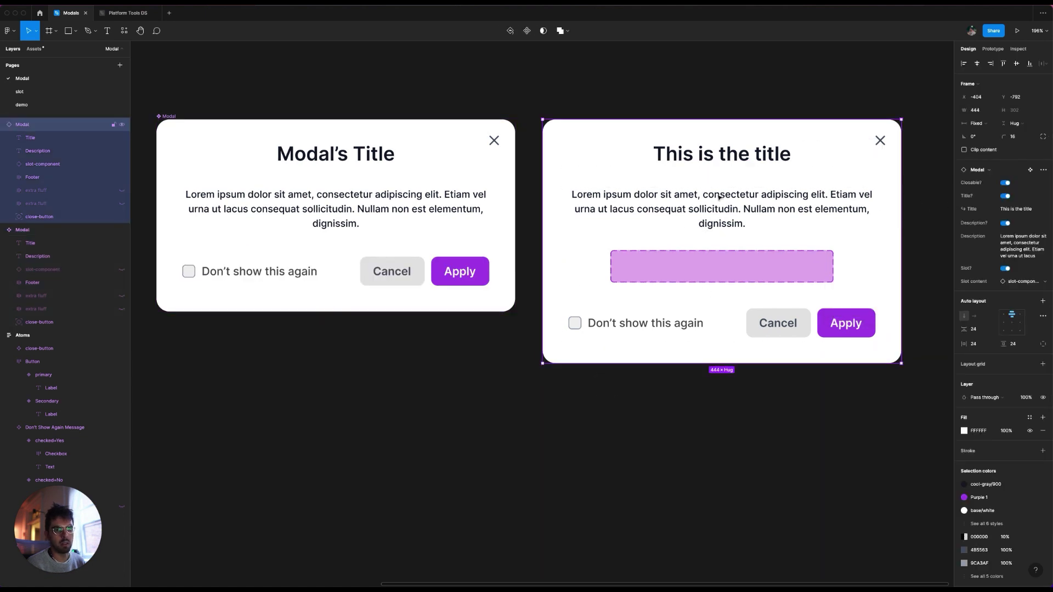
{"action": "left_click", "coordinate": [1043, 170]}
{"action": "left_click", "coordinate": [984, 219]}
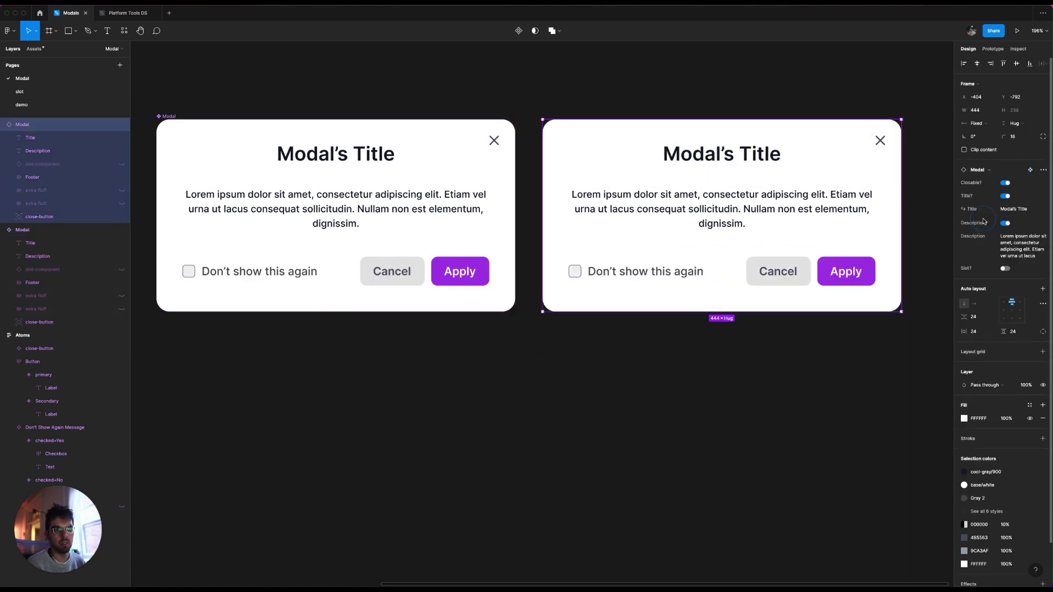
{"action": "left_click", "coordinate": [460, 160]}
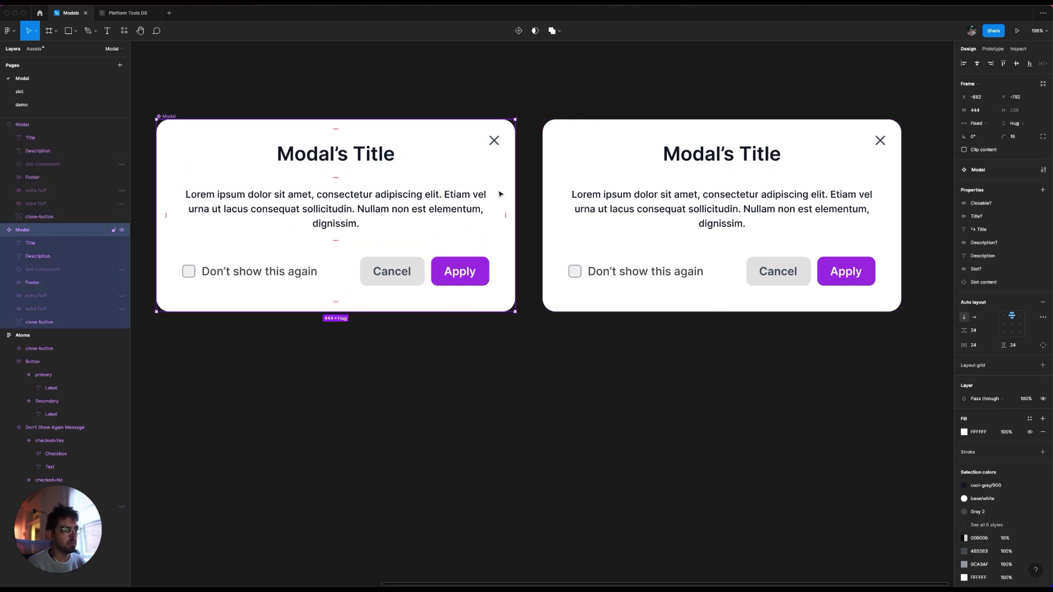
{"action": "left_click", "coordinate": [593, 185]}
{"action": "left_click", "coordinate": [1005, 268]}
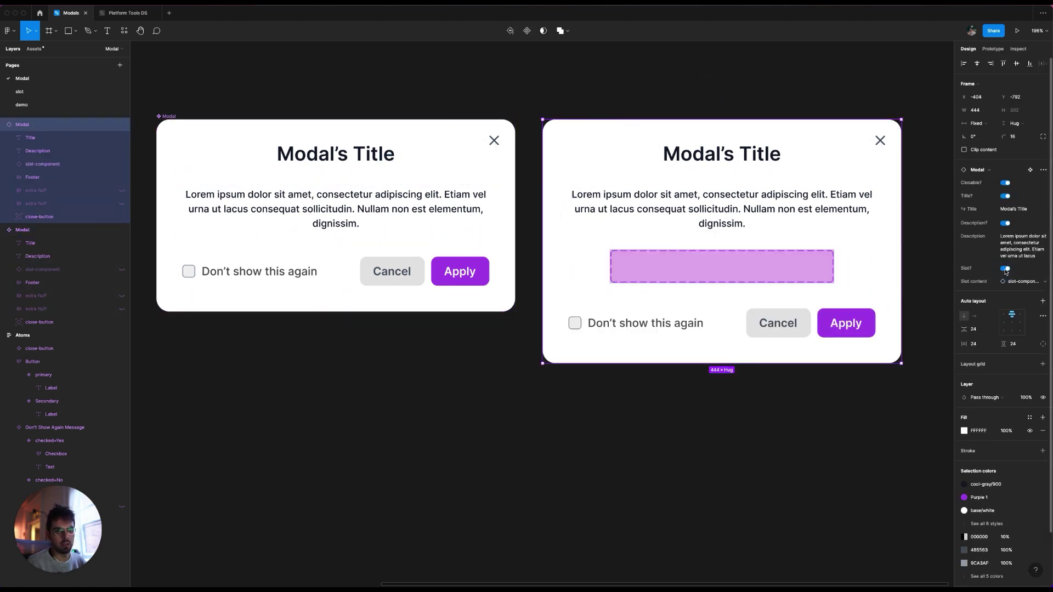
{"action": "left_click", "coordinate": [248, 141]}
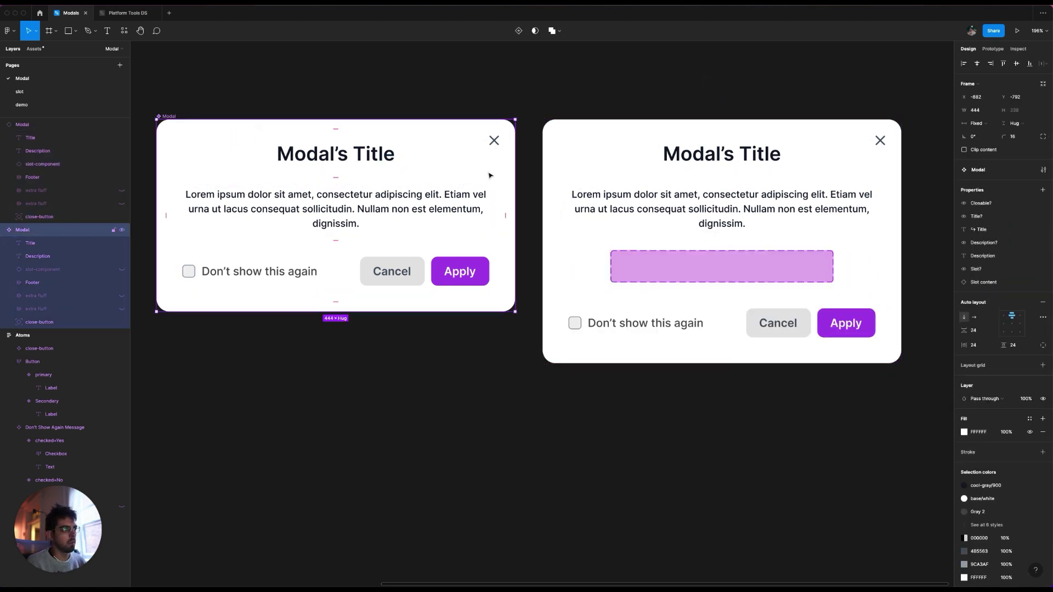
Copy the ↪ prefix from Title and paste it before the Description and Slot content names
{"action": "double_click", "coordinate": [977, 257]}
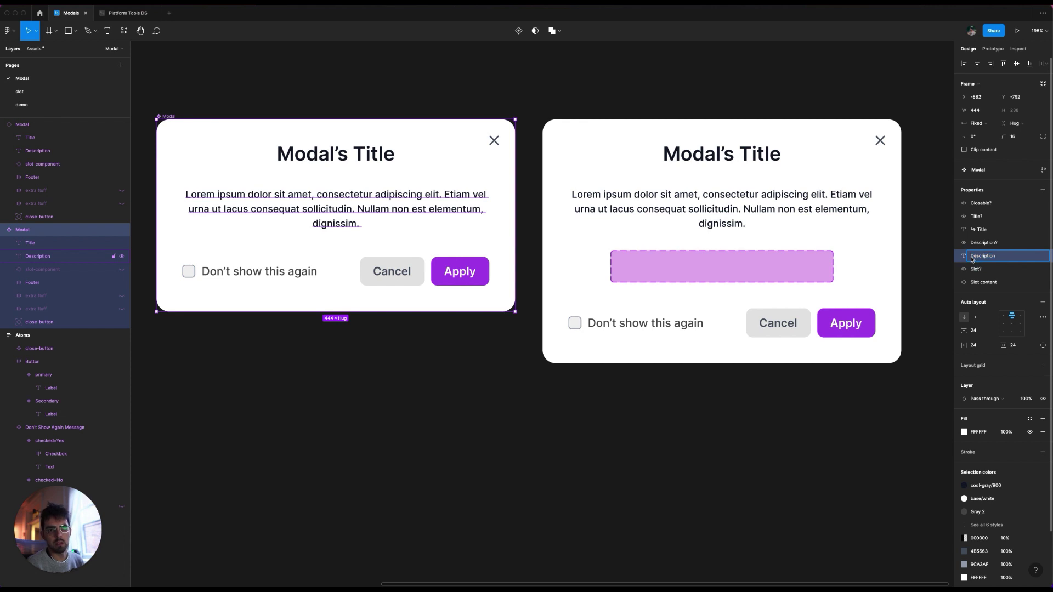
{"action": "double_click", "coordinate": [978, 231]}
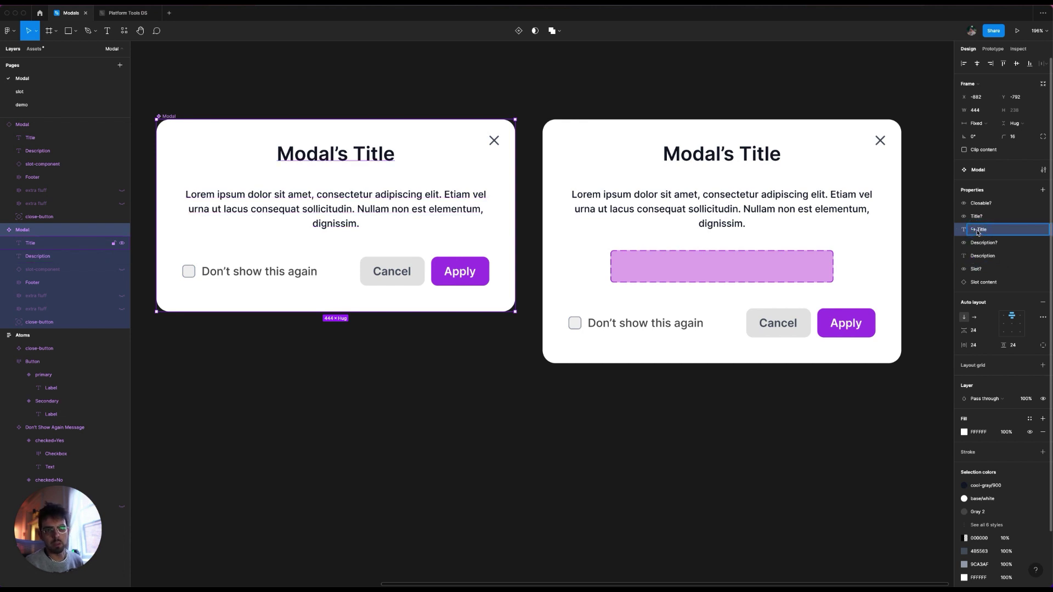
{"action": "key", "text": "super+c"}
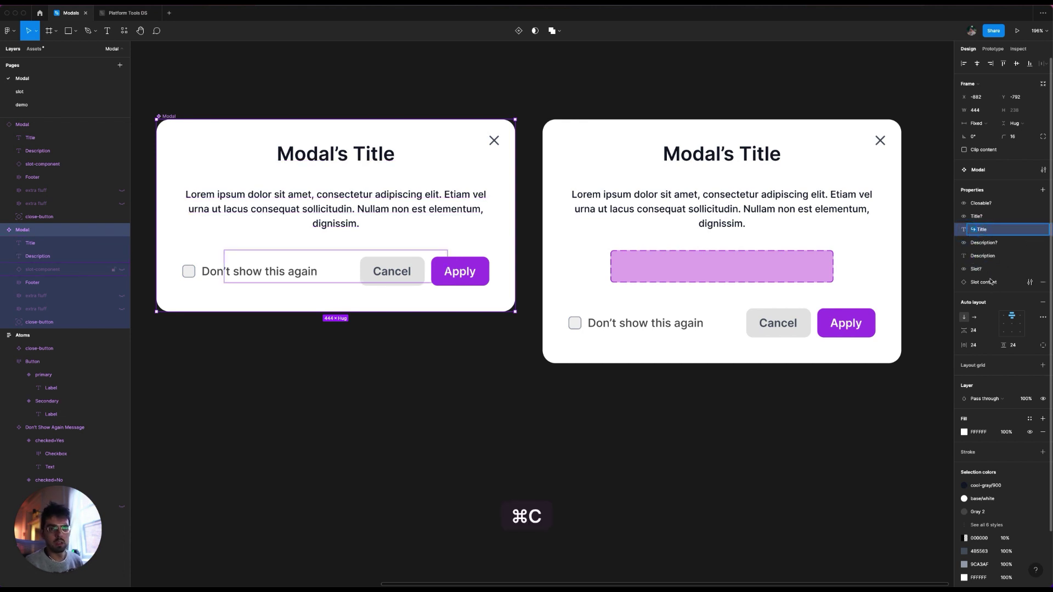
{"action": "double_click", "coordinate": [972, 256]}
{"action": "key", "text": "super+v"}
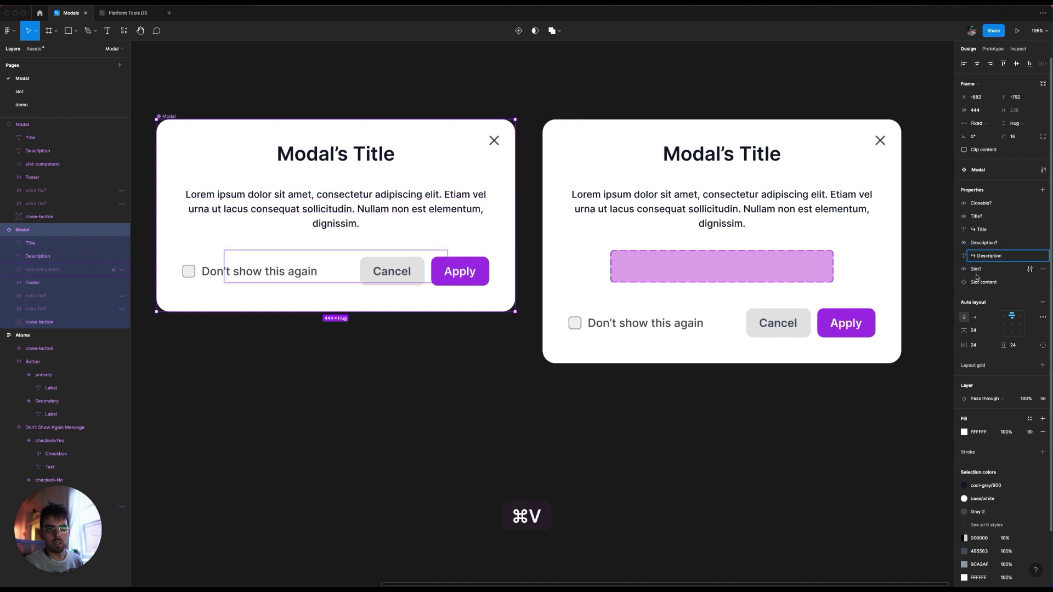
{"action": "double_click", "coordinate": [973, 283]}
{"action": "key", "text": "super+v"}
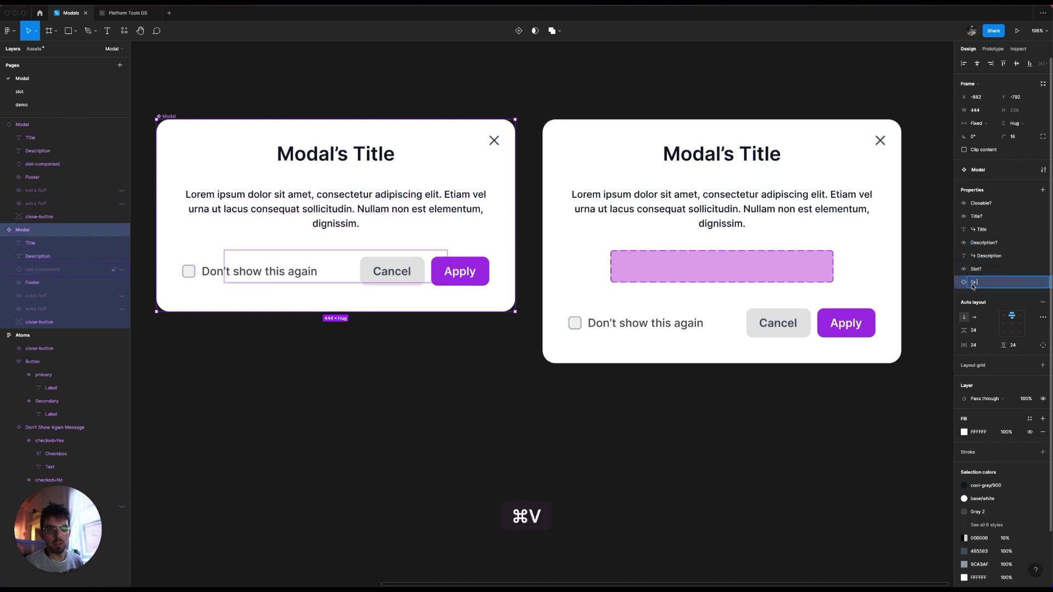
{"action": "key", "text": "super+z"}
{"action": "left_click", "coordinate": [972, 285]}
{"action": "key", "text": "super+v"}
Test the right instance's description and slot toggles, leaving both shown
{"action": "left_click", "coordinate": [749, 253]}
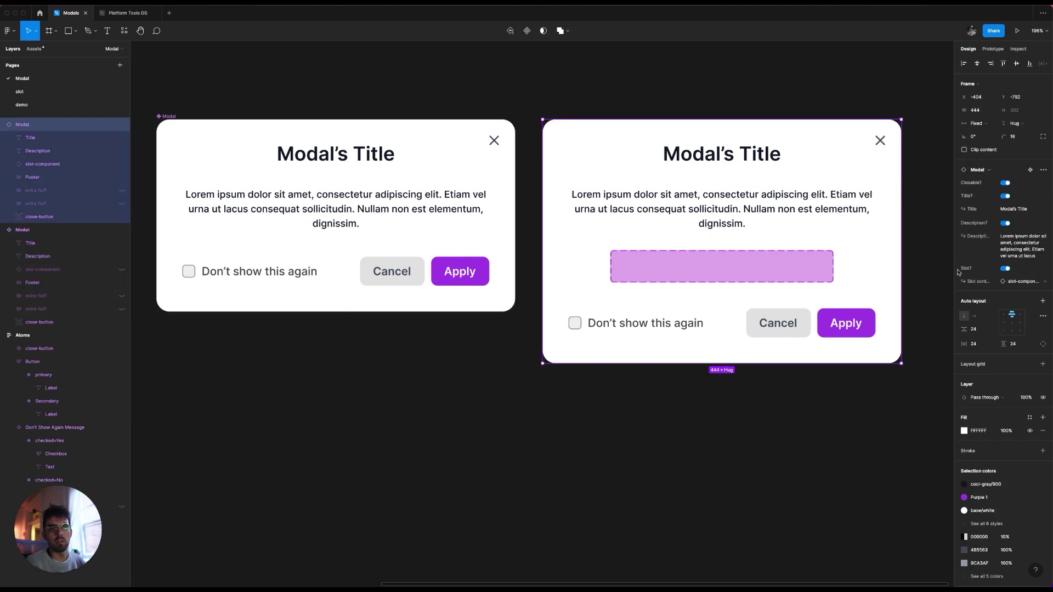
{"action": "left_click", "coordinate": [1004, 268]}
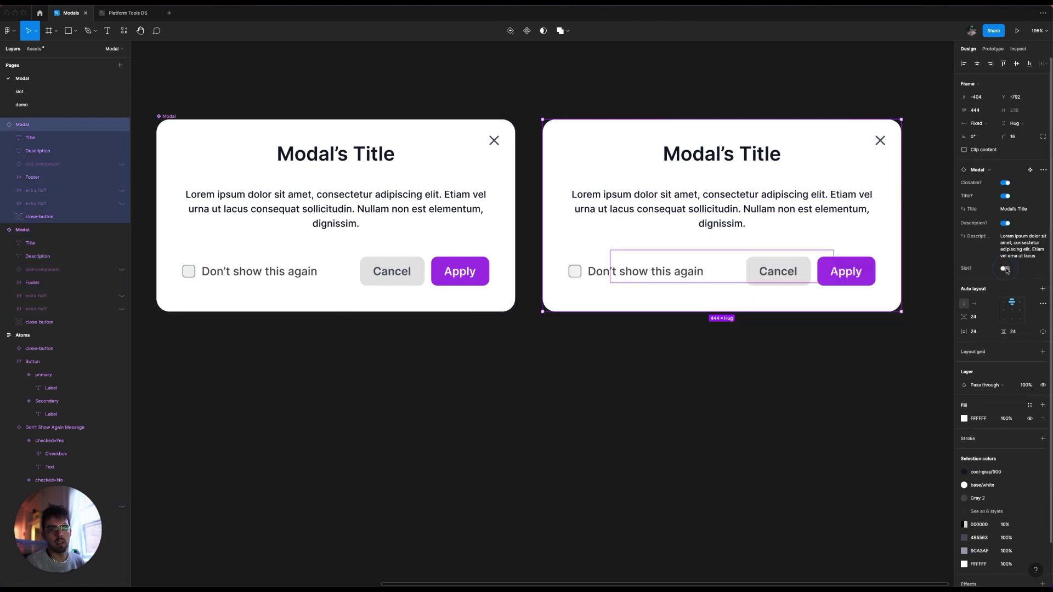
{"action": "left_click", "coordinate": [1005, 223]}
{"action": "left_click", "coordinate": [1005, 223]}
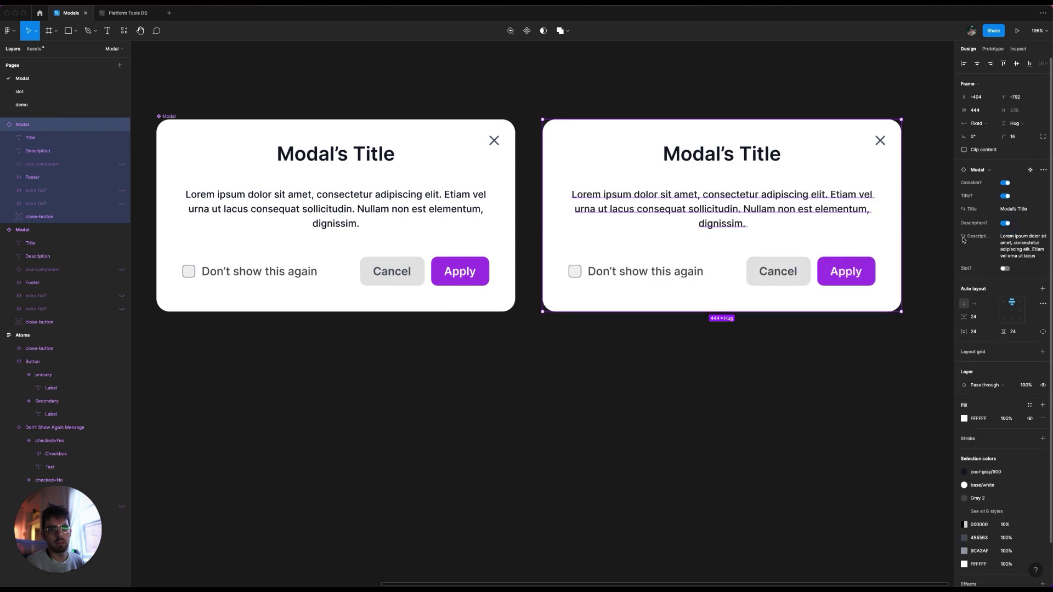
{"action": "left_click", "coordinate": [1004, 269]}
{"action": "left_click", "coordinate": [1004, 268]}
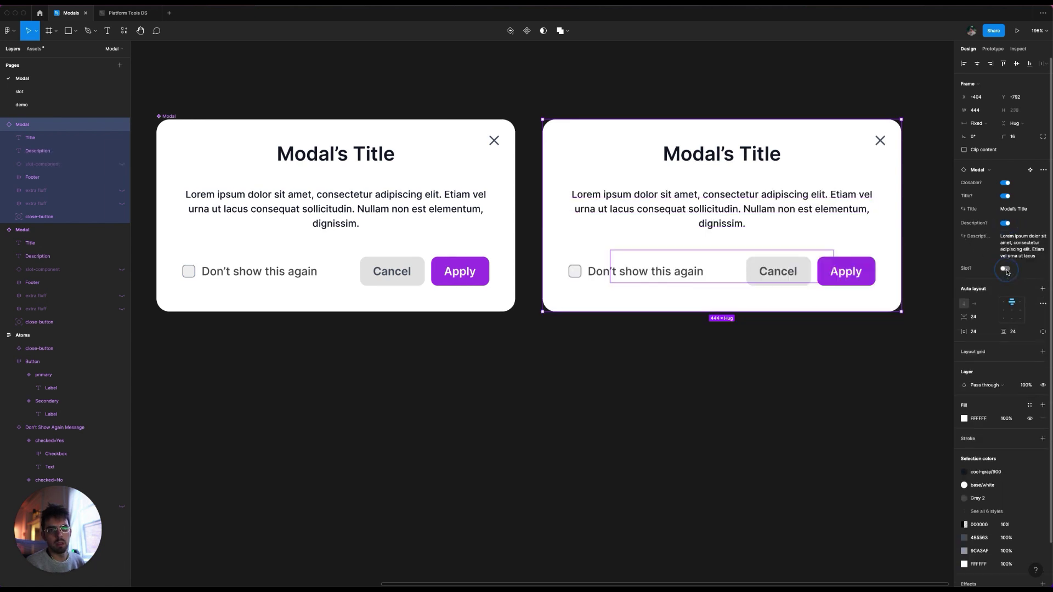
{"action": "left_click", "coordinate": [1005, 268]}
{"action": "left_click", "coordinate": [806, 414]}
{"action": "left_click", "coordinate": [393, 235]}
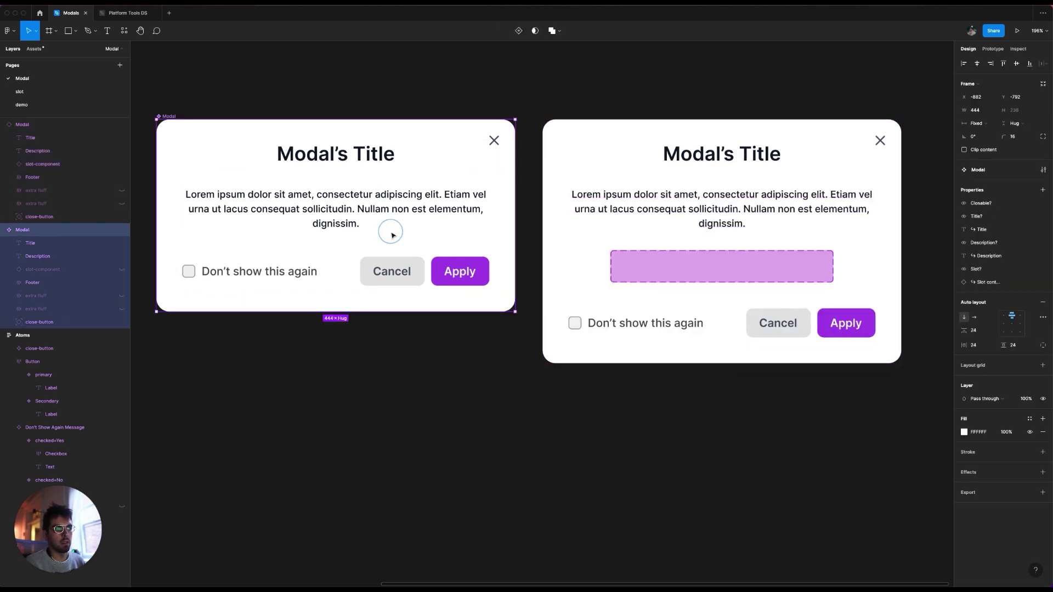
{"action": "left_click", "coordinate": [720, 214]}
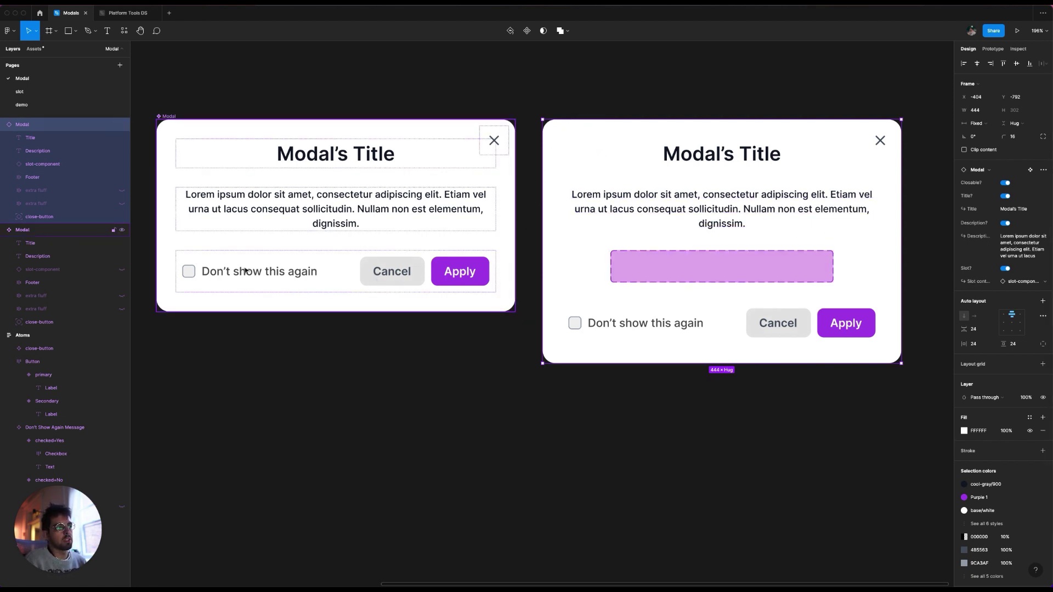
{"action": "scroll", "coordinate": [290, 252], "scroll_direction": "down", "scroll_amount": 3}
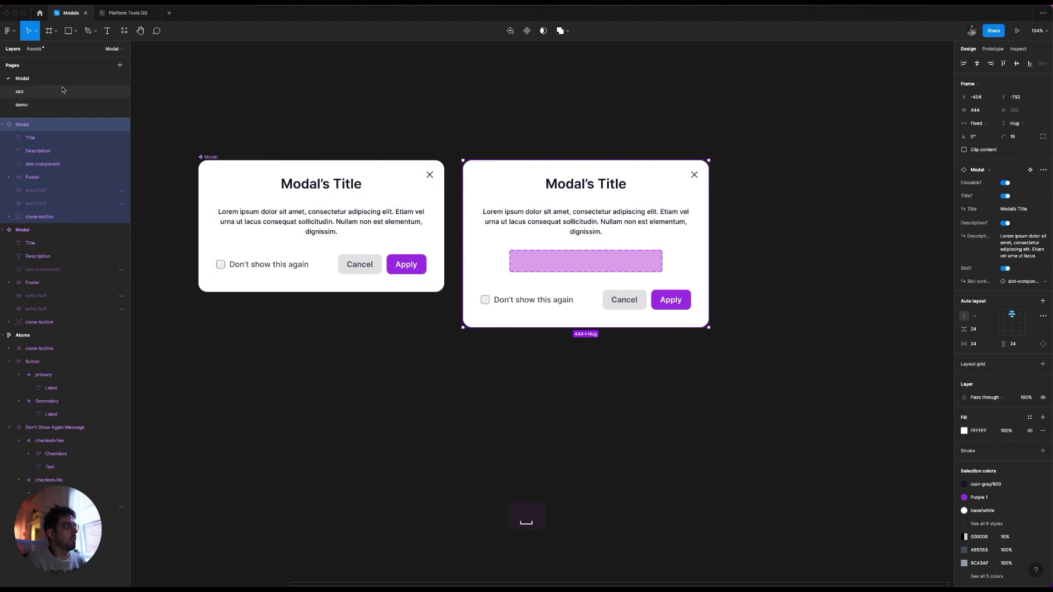
{"action": "scroll", "coordinate": [261, 145], "scroll_direction": "down", "scroll_amount": 5}
{"action": "scroll", "coordinate": [274, 164], "scroll_direction": "left", "scroll_amount": 3}
{"action": "scroll", "coordinate": [300, 179], "scroll_direction": "up", "scroll_amount": 10}
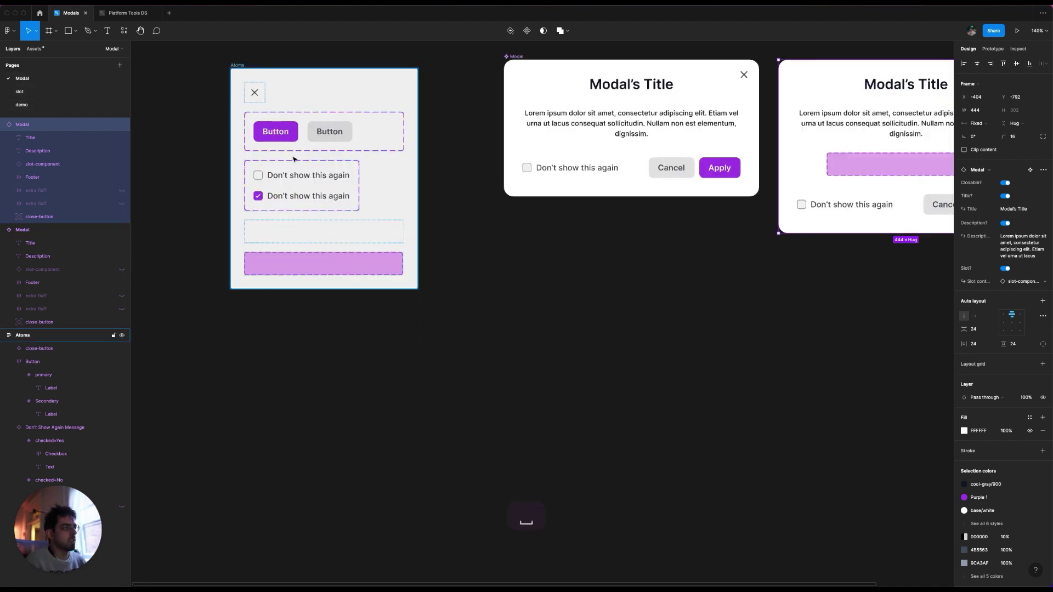
{"action": "left_click", "coordinate": [299, 179]}
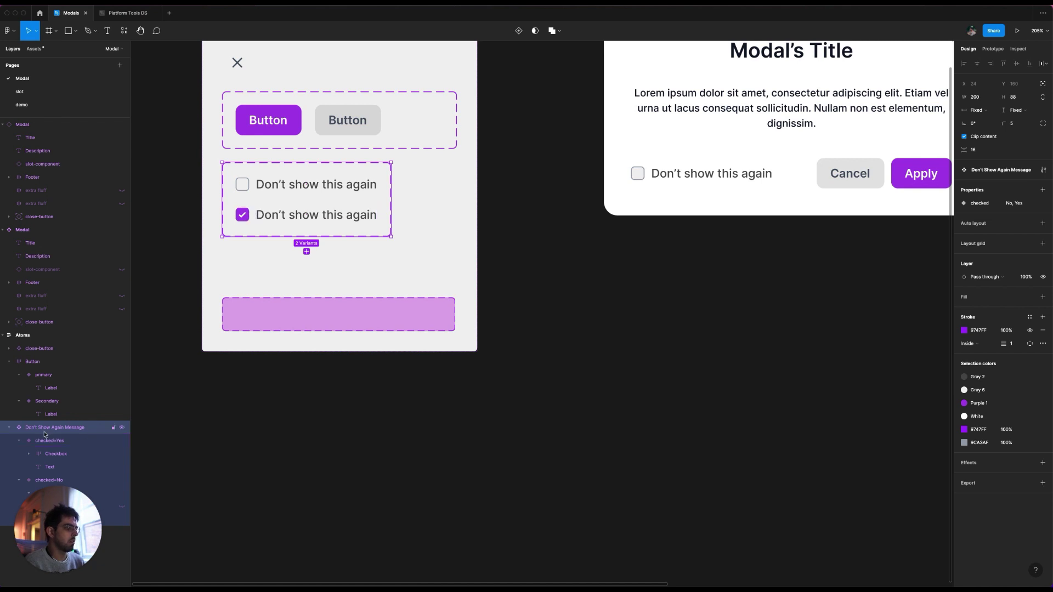
{"action": "scroll", "coordinate": [420, 287], "scroll_direction": "up", "scroll_amount": 3}
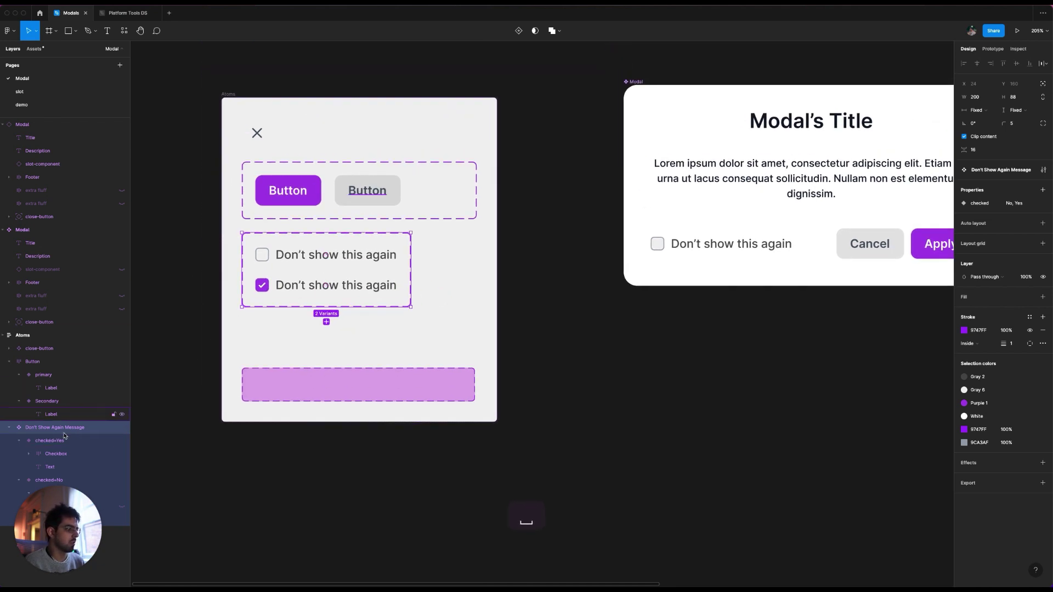
{"action": "scroll", "coordinate": [518, 254], "scroll_direction": "right", "scroll_amount": 5}
{"action": "scroll", "coordinate": [518, 254], "scroll_direction": "up", "scroll_amount": 2}
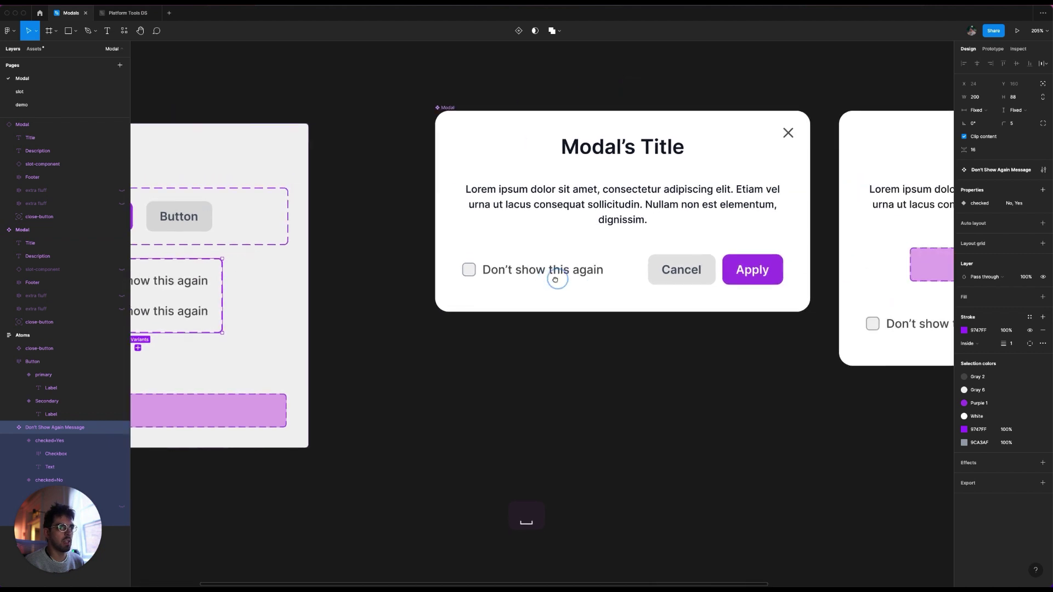
{"action": "scroll", "coordinate": [631, 228], "scroll_direction": "left", "scroll_amount": 5}
{"action": "scroll", "coordinate": [630, 229], "scroll_direction": "right", "scroll_amount": 6}
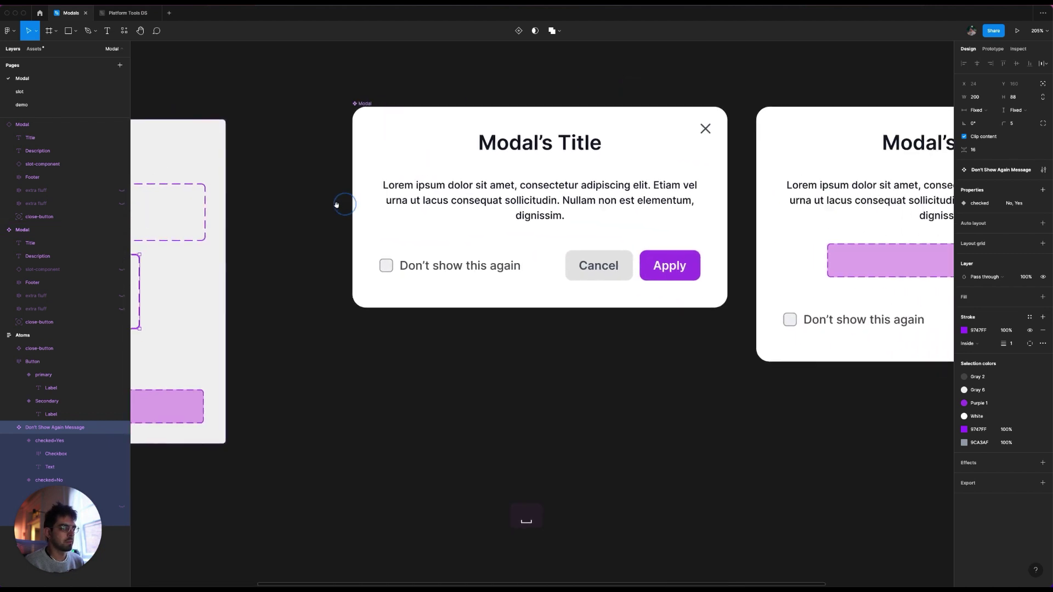
{"action": "scroll", "coordinate": [510, 282], "scroll_direction": "left", "scroll_amount": 6}
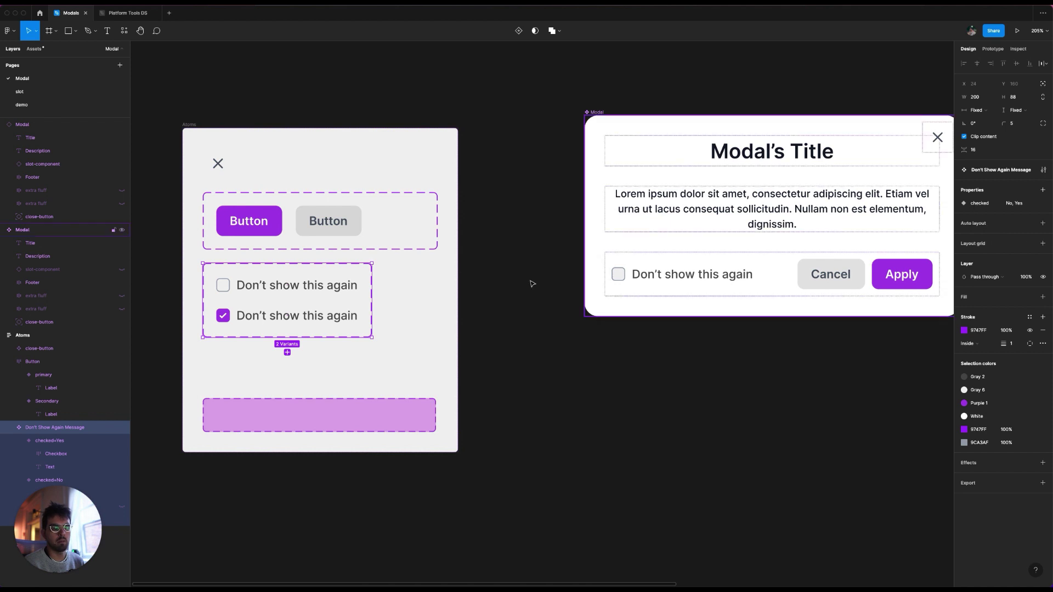
{"action": "left_click", "coordinate": [300, 285]}
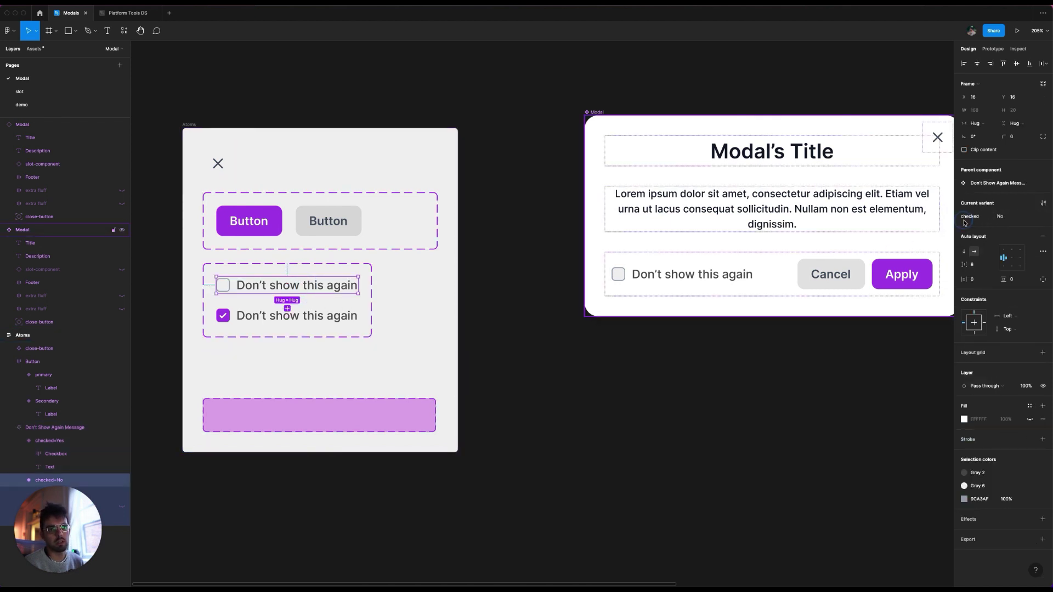
{"action": "left_click", "coordinate": [998, 215]}
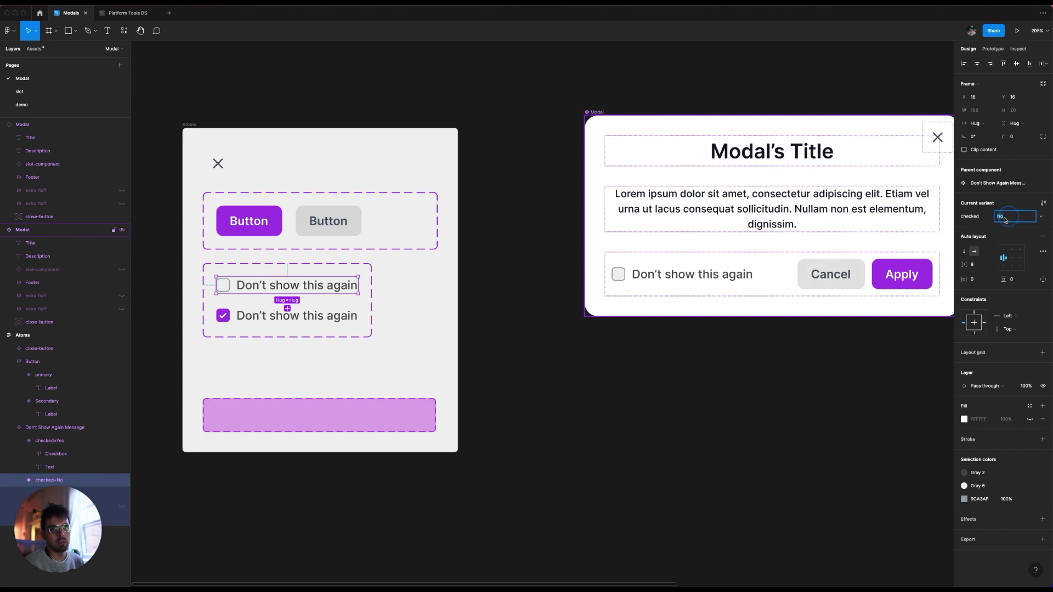
{"action": "left_click", "coordinate": [999, 239]}
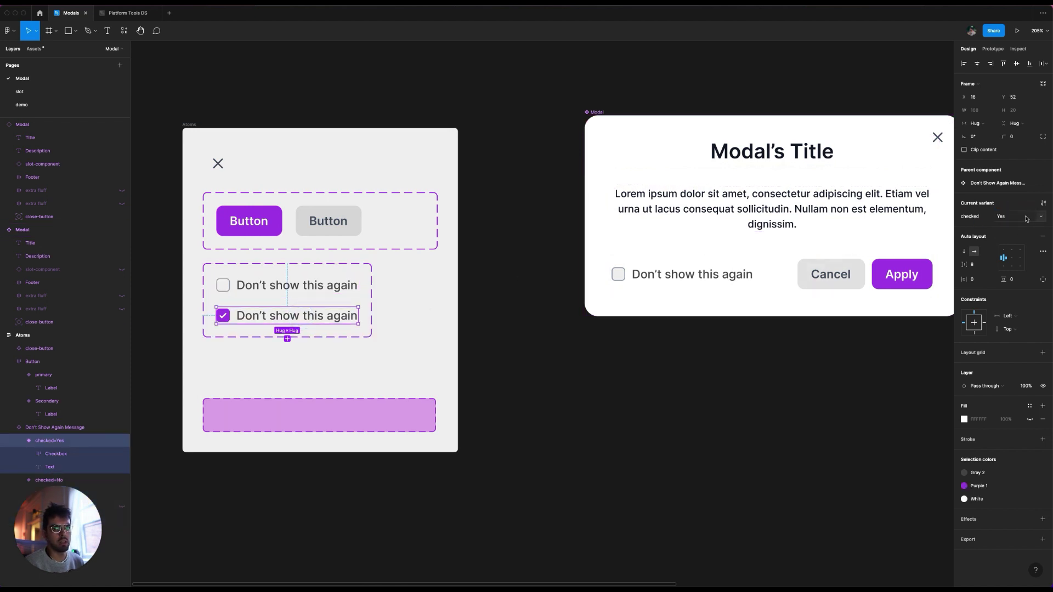
{"action": "left_click", "coordinate": [296, 286]}
{"action": "key", "text": "alt"}
{"action": "left_click_drag", "start_coordinate": [299, 286], "coordinate": [589, 405]}
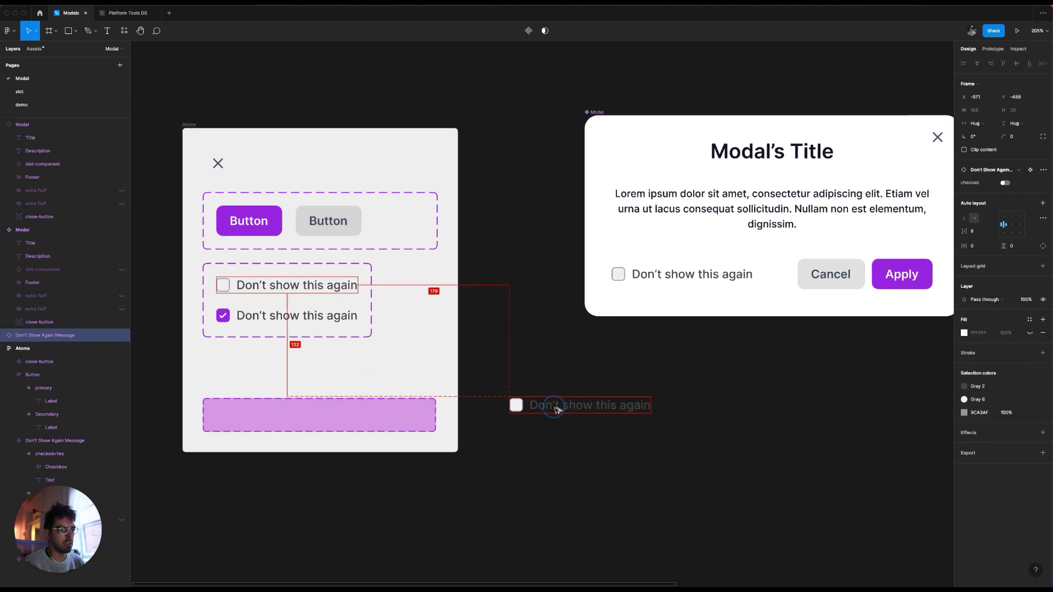
{"action": "left_click", "coordinate": [1007, 184]}
{"action": "left_click", "coordinate": [1007, 184]}
{"action": "left_click", "coordinate": [1008, 183]}
{"action": "left_click", "coordinate": [1008, 183]}
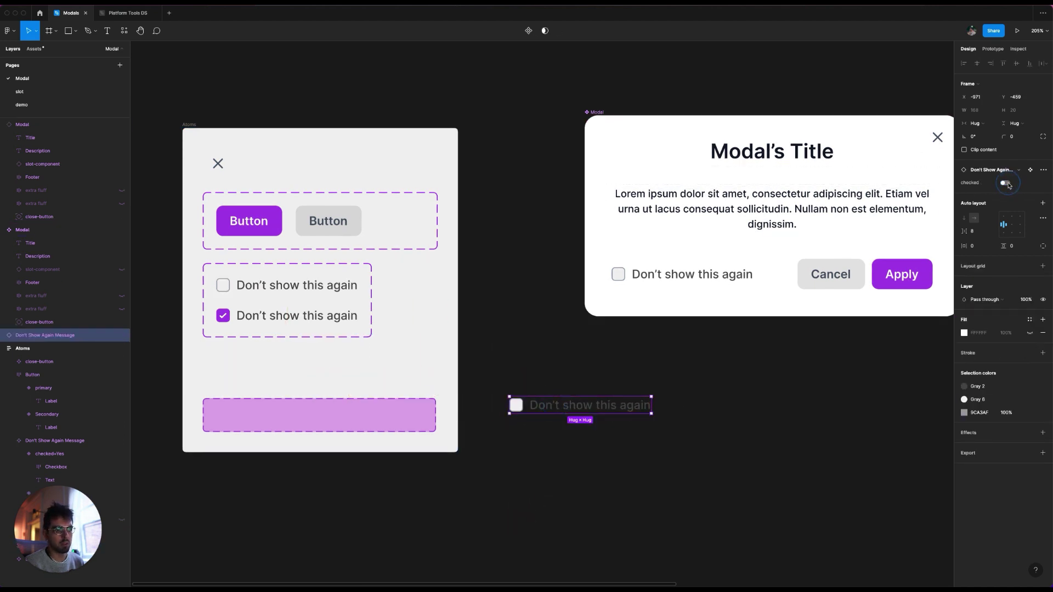
{"action": "left_click", "coordinate": [1008, 184]}
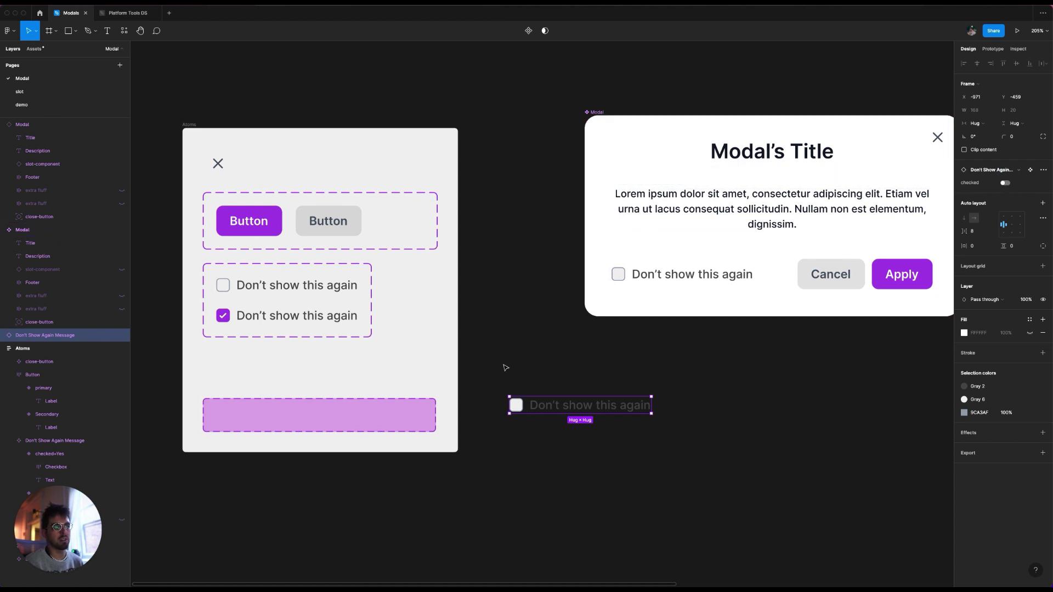
{"action": "left_click", "coordinate": [1003, 183]}
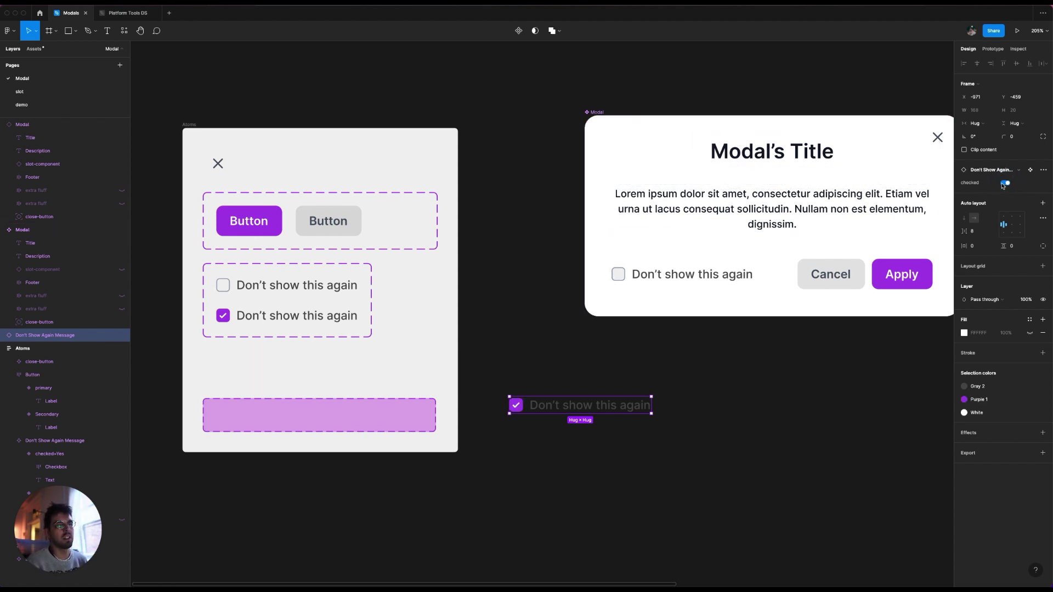
{"action": "left_click", "coordinate": [1003, 184]}
{"action": "left_click", "coordinate": [1004, 183]}
{"action": "left_click", "coordinate": [711, 393]}
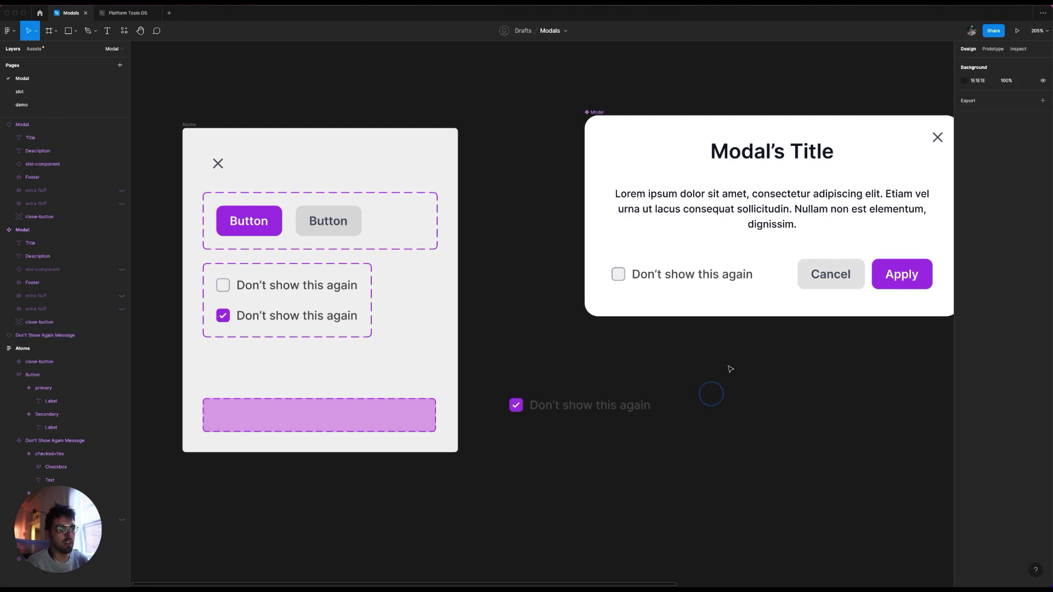
{"action": "left_click_drag", "start_coordinate": [727, 366], "coordinate": [485, 449]}
{"action": "key", "text": "BackSpace"}
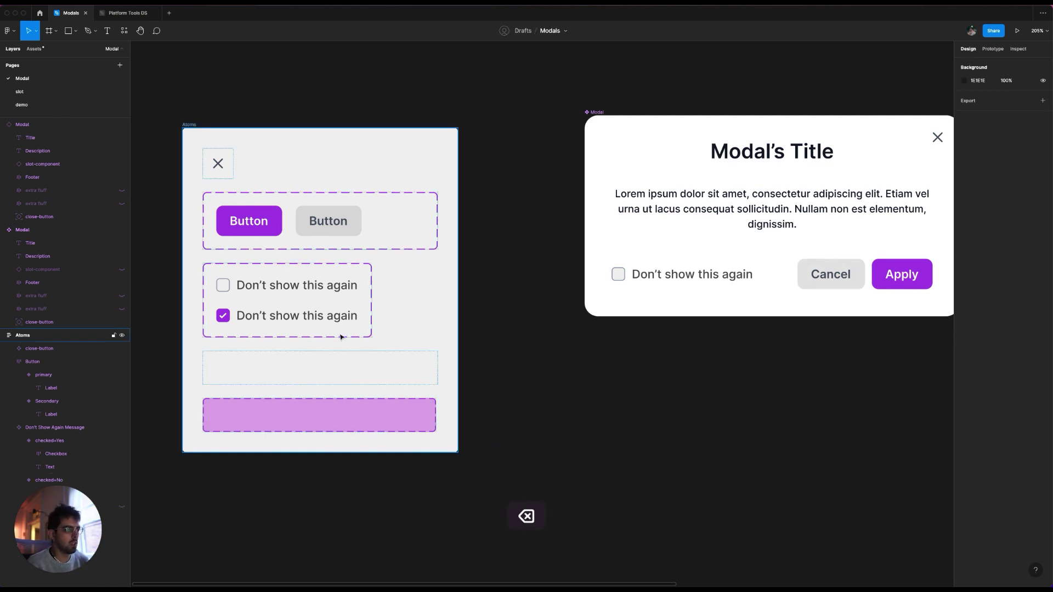
Rename the checked variant values from No and Yes to False and True
{"action": "left_click", "coordinate": [323, 278]}
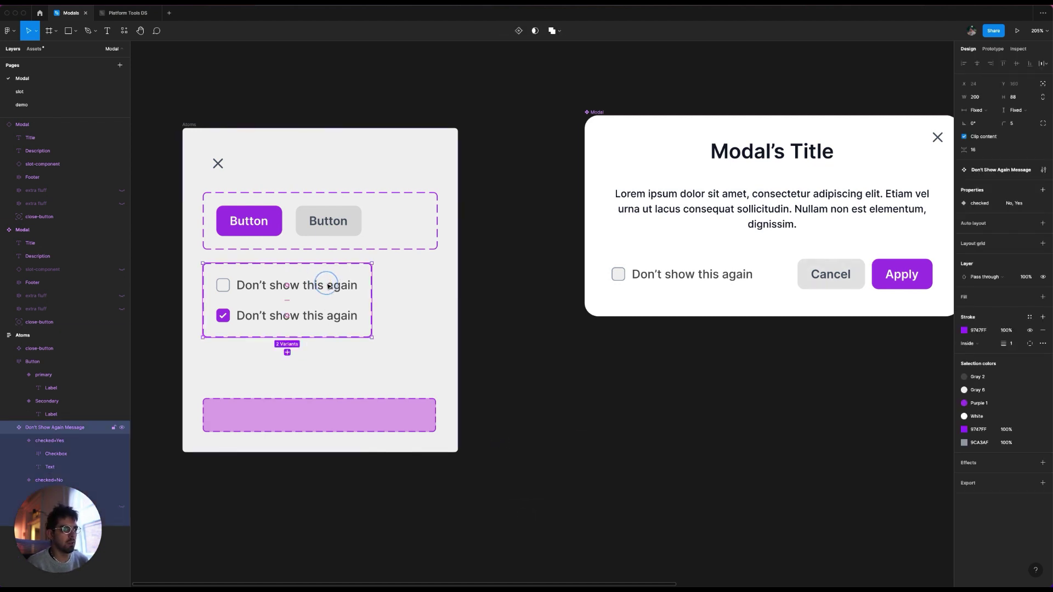
{"action": "double_click", "coordinate": [994, 207]}
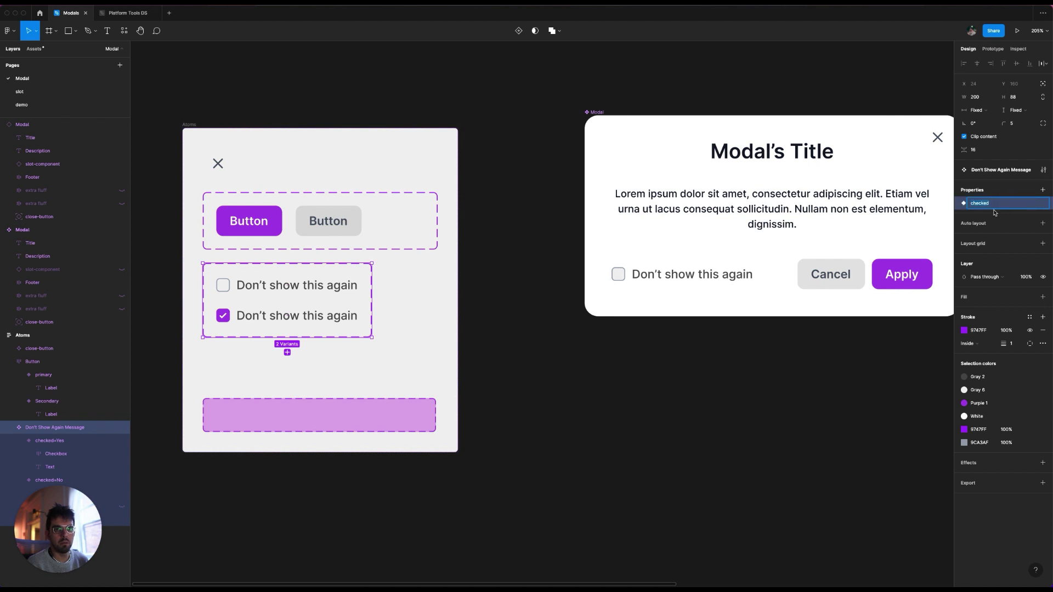
{"action": "key", "text": "Return"}
{"action": "left_click", "coordinate": [1030, 203]}
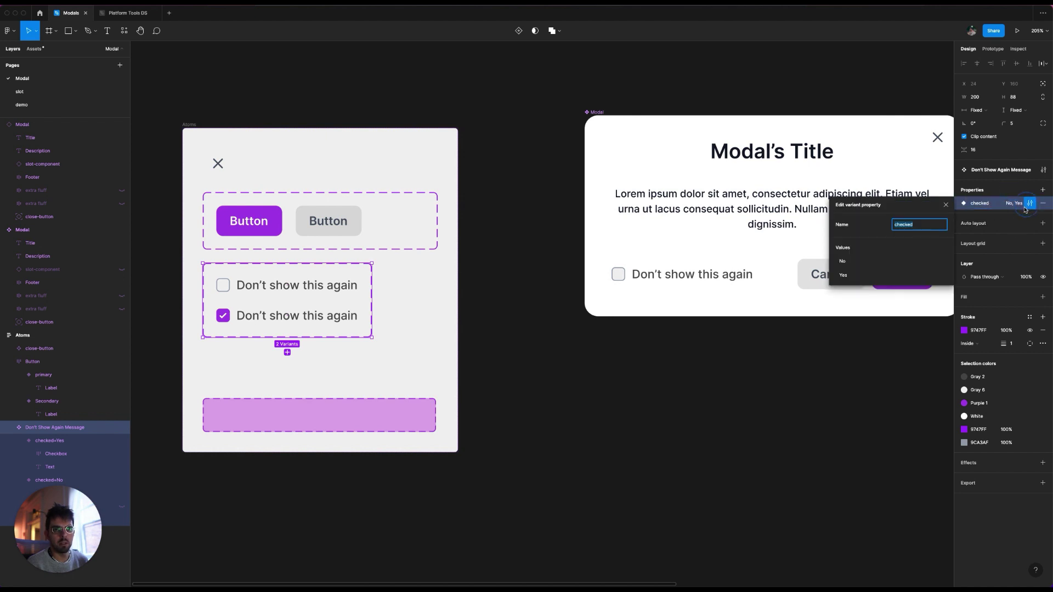
{"action": "left_click", "coordinate": [856, 263]}
{"action": "type", "text": "False"}
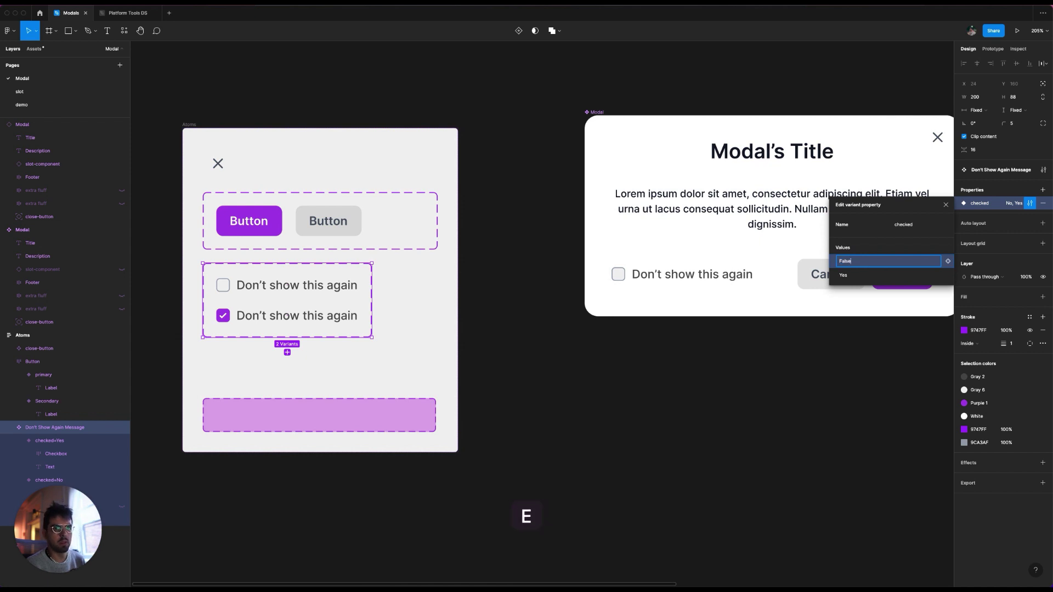
{"action": "left_click", "coordinate": [856, 275]}
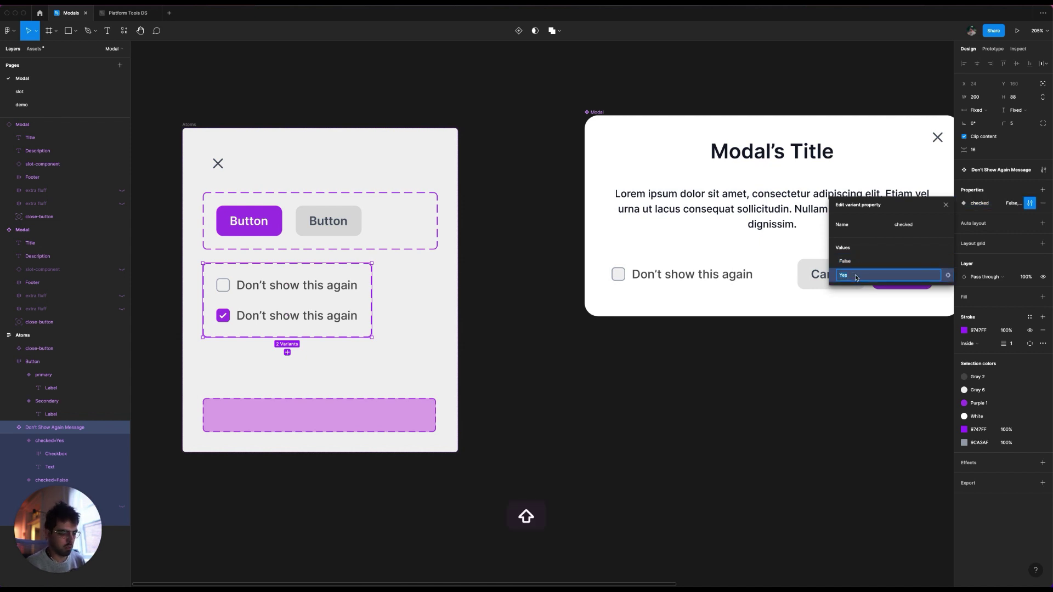
{"action": "type", "text": "True"}
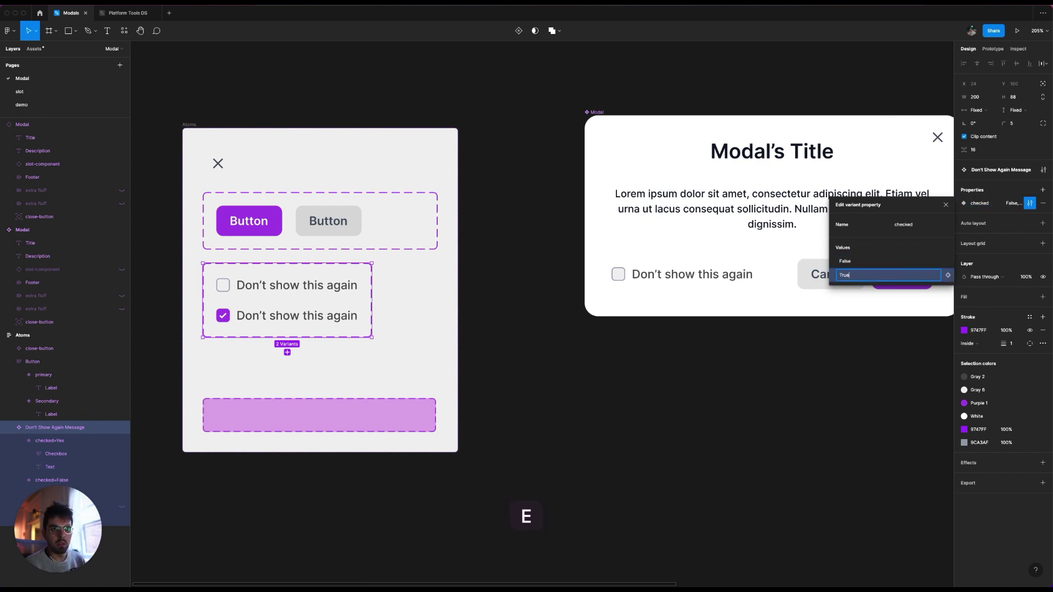
{"action": "key", "text": "Return"}
{"action": "left_click", "coordinate": [411, 320]}
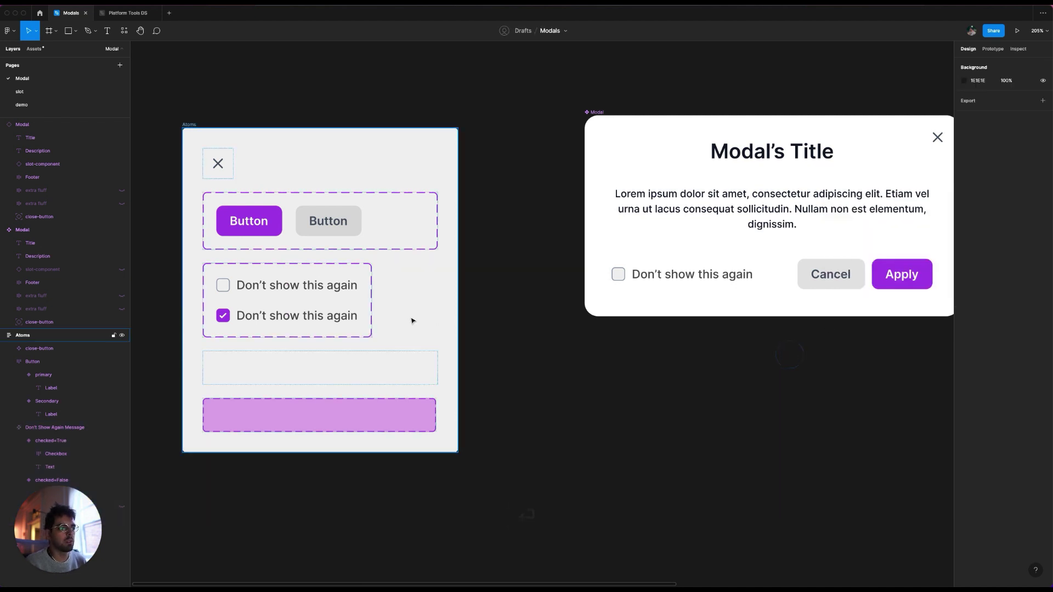
Make a test copy of the checkbox, flip its checked toggle, then delete it
{"action": "left_click", "coordinate": [329, 288]}
{"action": "left_click_drag", "start_coordinate": [329, 288], "coordinate": [608, 370]}
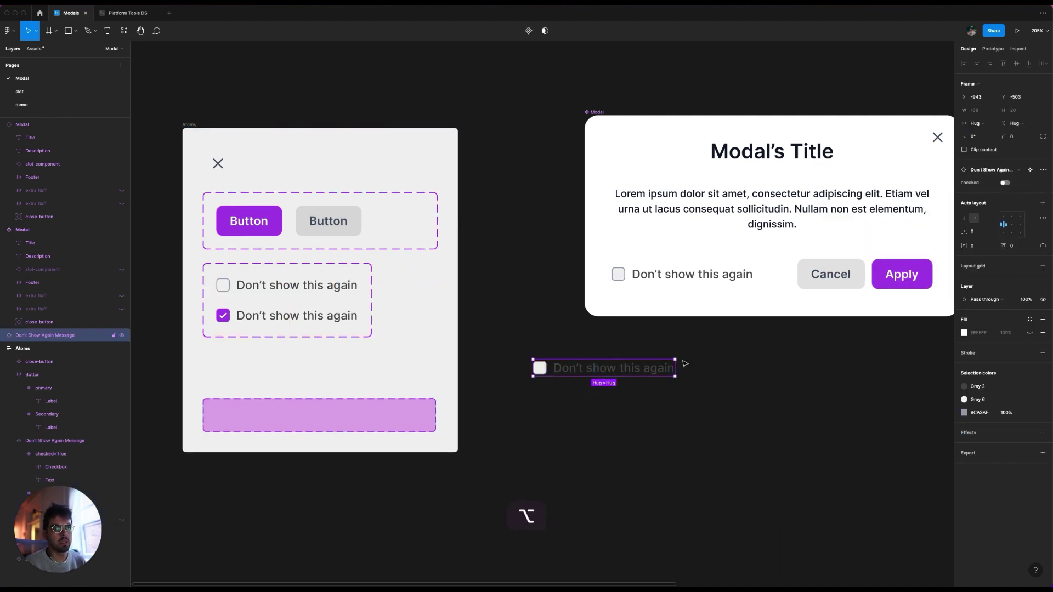
{"action": "left_click", "coordinate": [1005, 183]}
{"action": "left_click", "coordinate": [1004, 183]}
{"action": "left_click", "coordinate": [1005, 183]}
{"action": "key", "text": "BackSpace"}
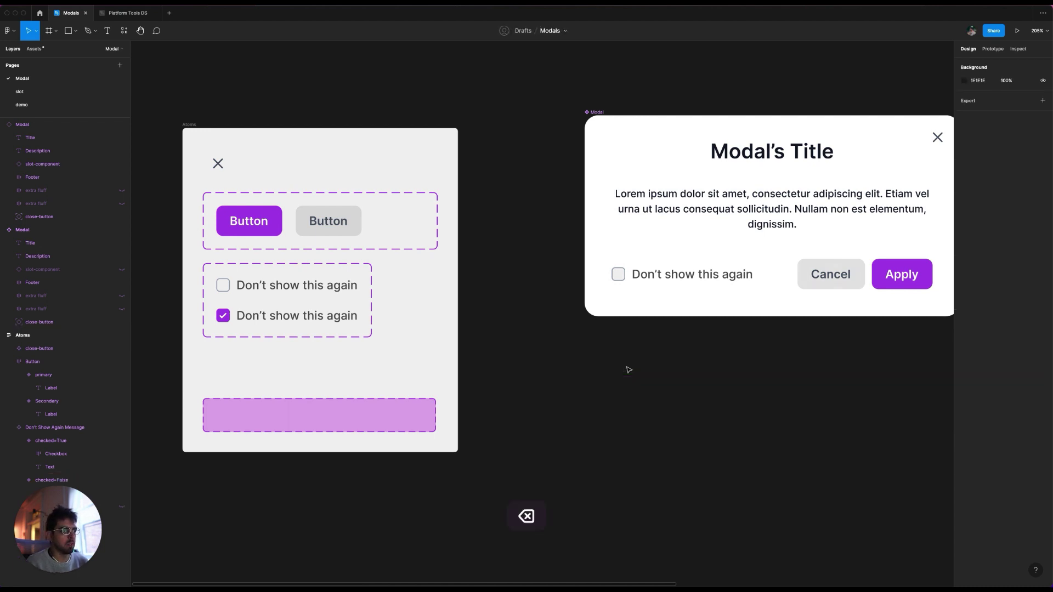
Expose the nested Don't Show Again Message properties on the Modal main component, then select its instance
{"action": "left_click_drag", "start_coordinate": [610, 236], "coordinate": [442, 218]}
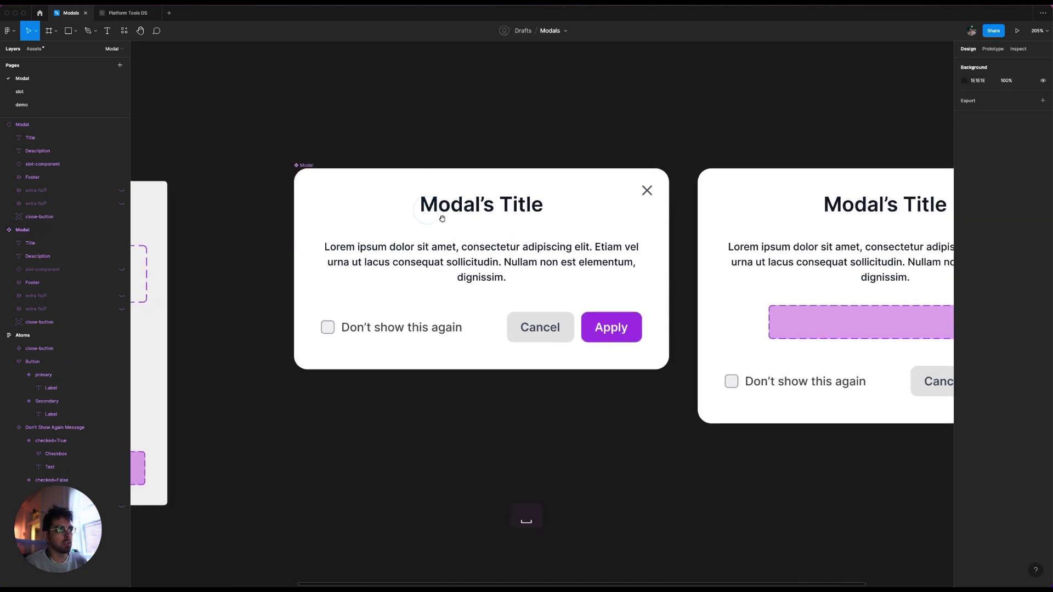
{"action": "left_click", "coordinate": [358, 187]}
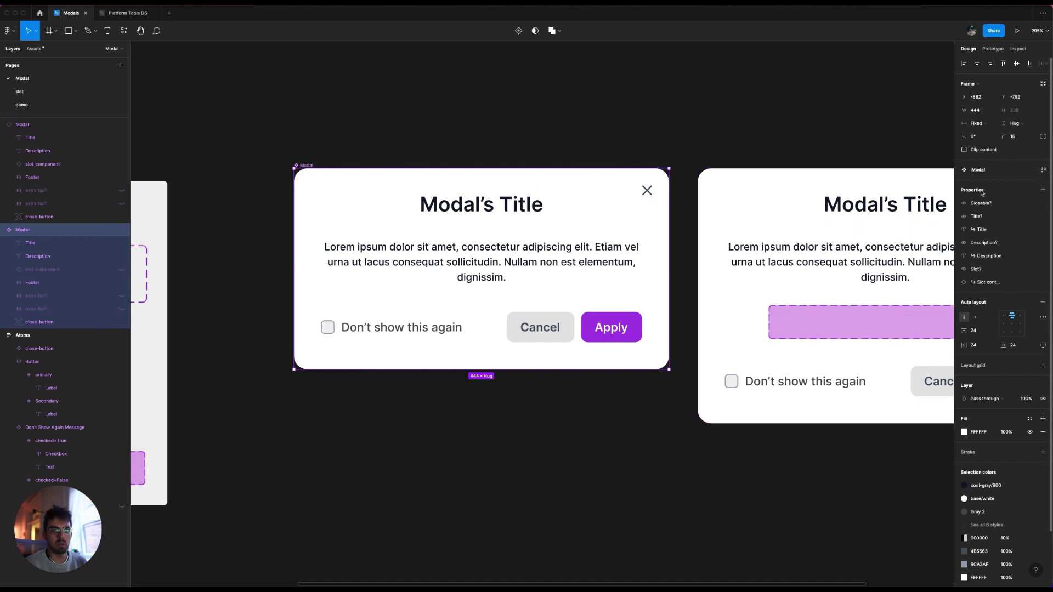
{"action": "left_click", "coordinate": [1042, 190]}
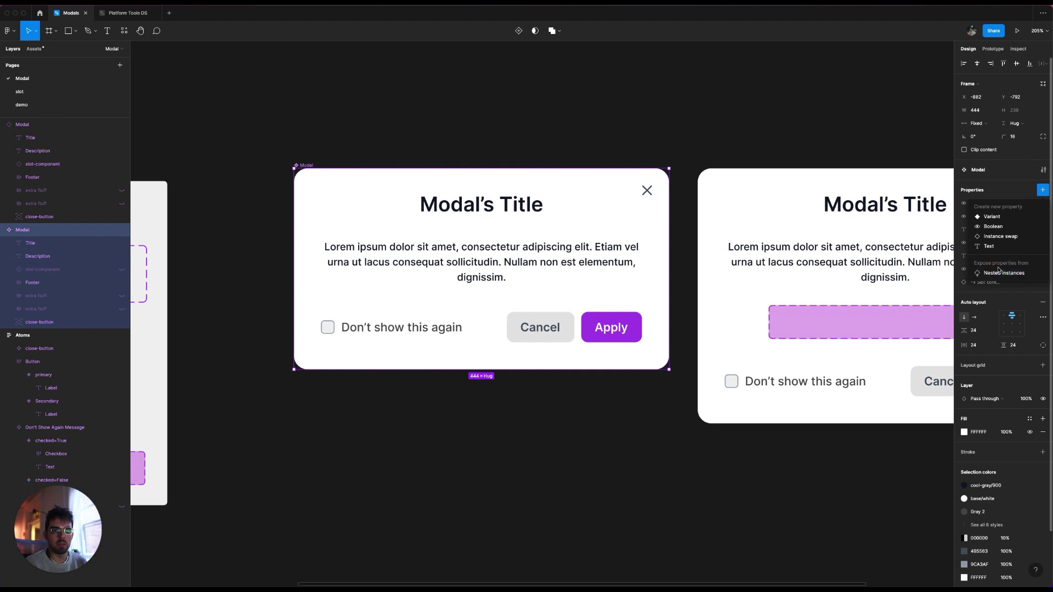
{"action": "left_click", "coordinate": [1001, 272]}
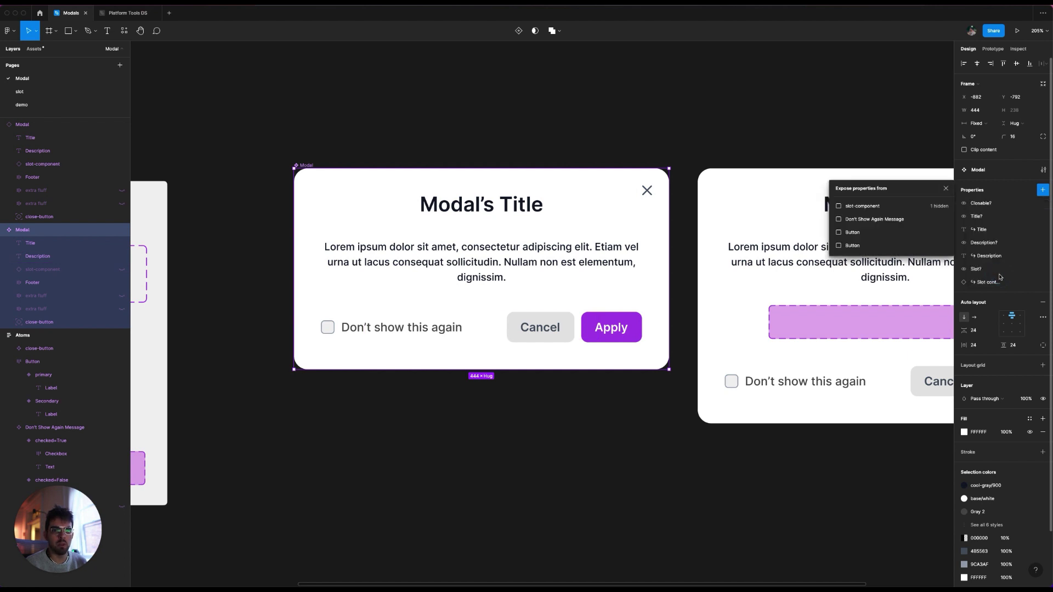
{"action": "left_click", "coordinate": [853, 221]}
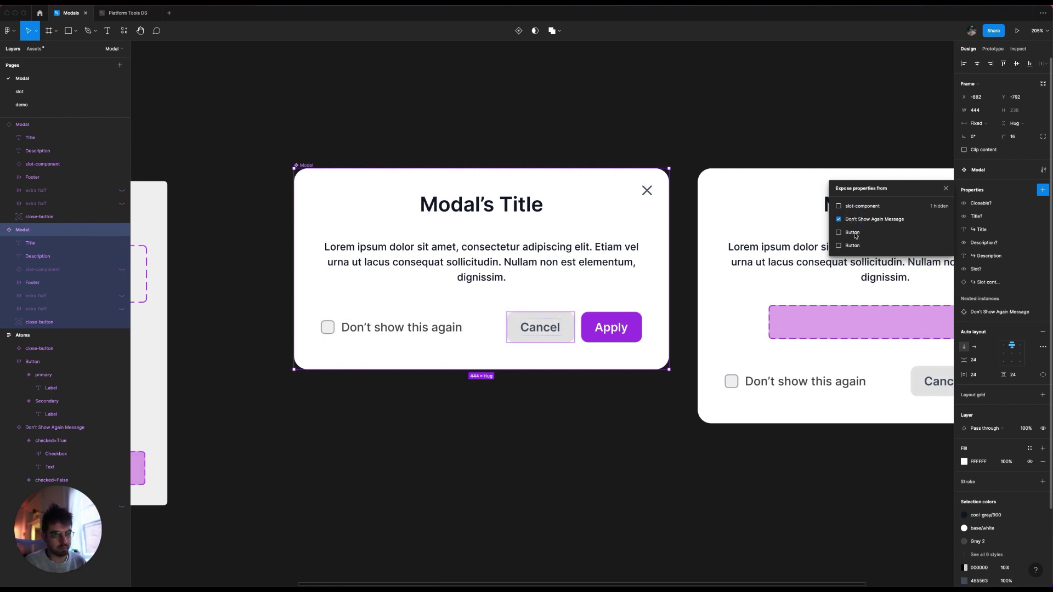
{"action": "left_click", "coordinate": [945, 188]}
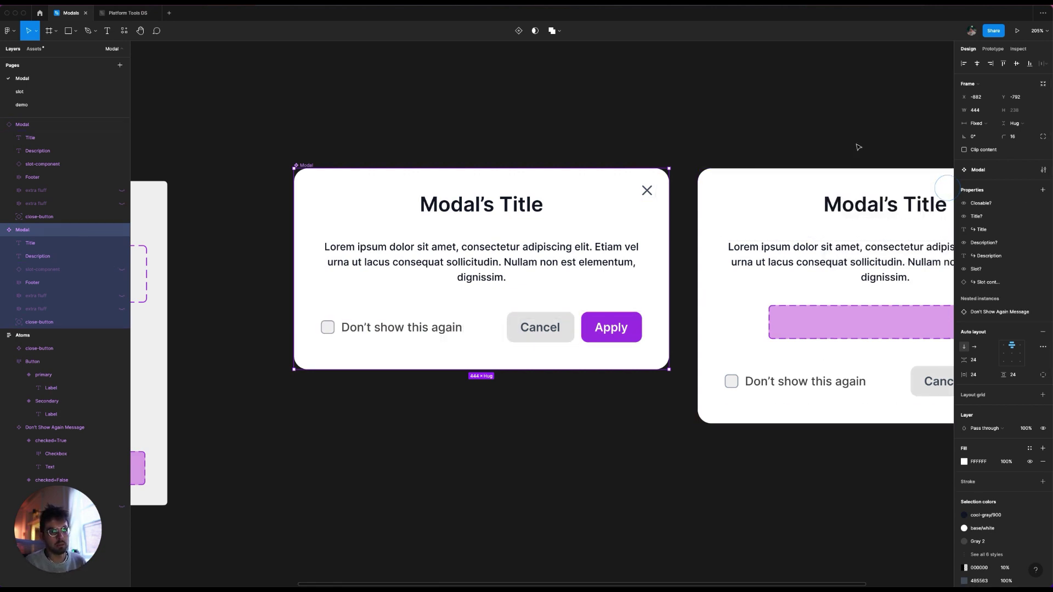
{"action": "left_click", "coordinate": [846, 131]}
{"action": "scroll", "coordinate": [646, 183], "scroll_direction": "right", "scroll_amount": 3}
{"action": "left_click", "coordinate": [649, 186]}
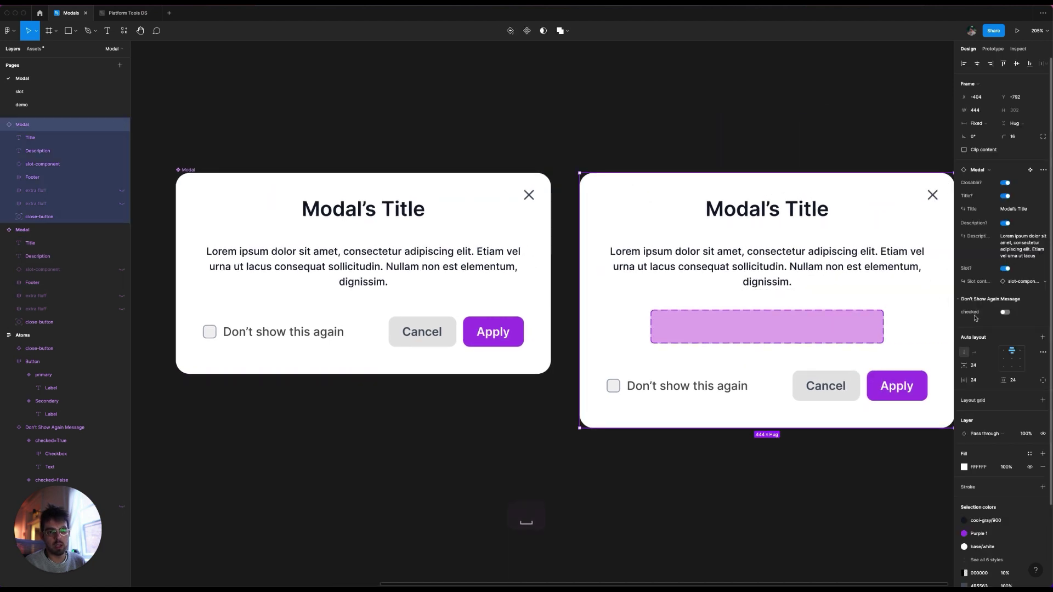
Flip the instance's exposed checked toggle on and off twice, ending unchecked
{"action": "left_click", "coordinate": [1005, 312]}
{"action": "left_click", "coordinate": [1005, 312]}
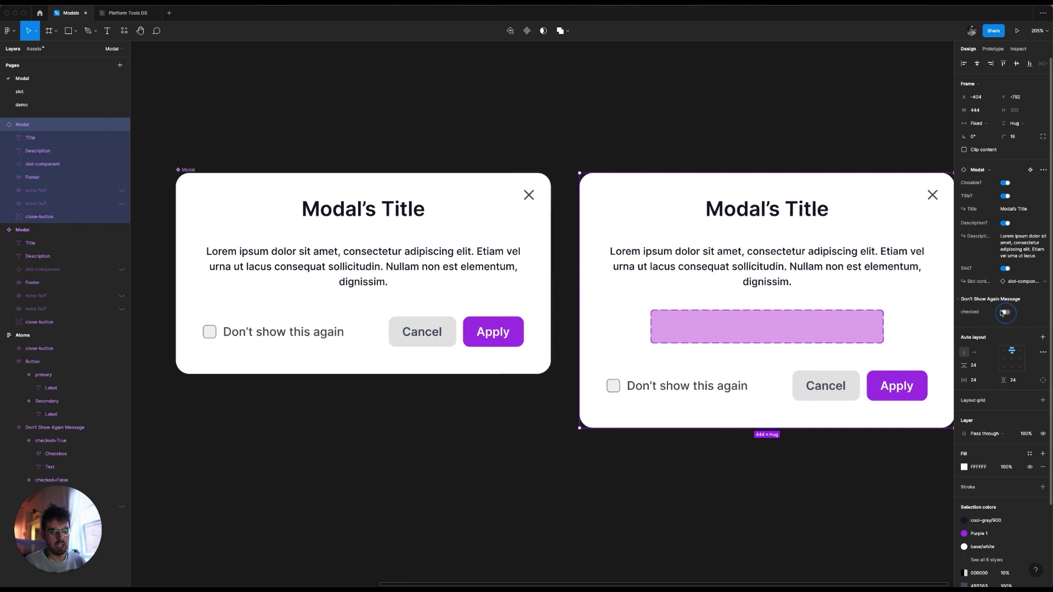
{"action": "key", "text": "space"}
{"action": "left_click_drag", "start_coordinate": [853, 153], "coordinate": [713, 145]}
{"action": "left_click", "coordinate": [1006, 313]}
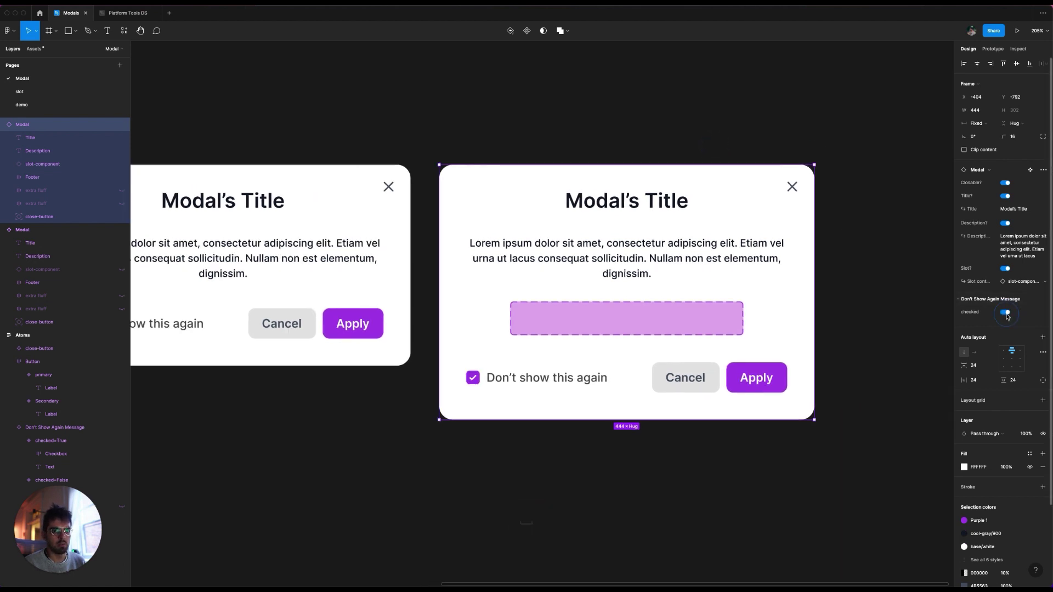
{"action": "left_click", "coordinate": [1006, 312]}
Select the instance's Footer, slot and description layers and nudge the instance's position
{"action": "left_click_drag", "start_coordinate": [584, 175], "coordinate": [629, 174]}
{"action": "left_click", "coordinate": [541, 376]}
{"action": "left_click", "coordinate": [587, 321]}
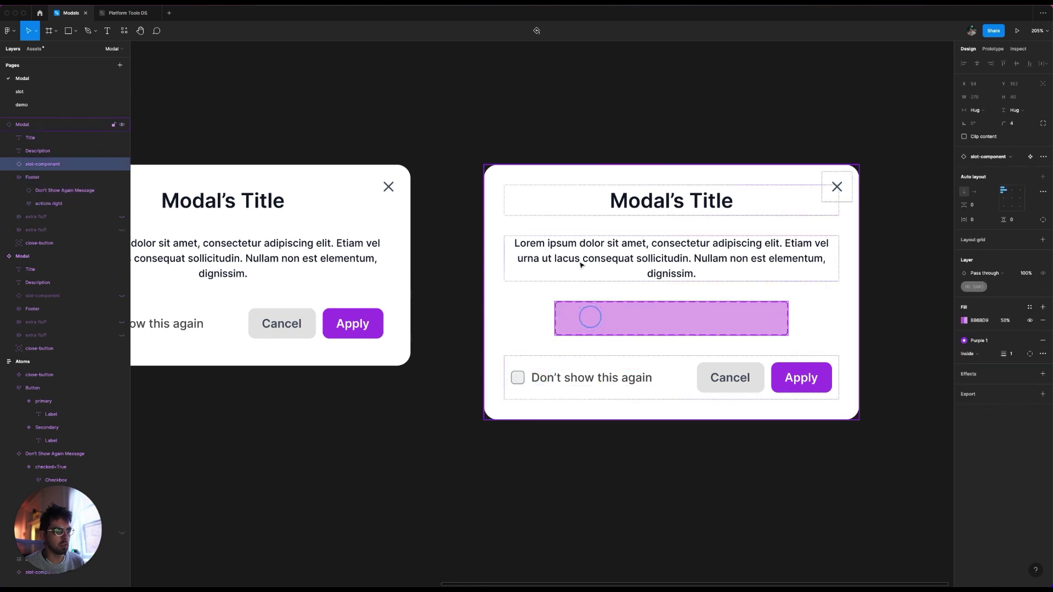
{"action": "left_click", "coordinate": [581, 242]}
{"action": "left_click_drag", "start_coordinate": [559, 169], "coordinate": [528, 166]}
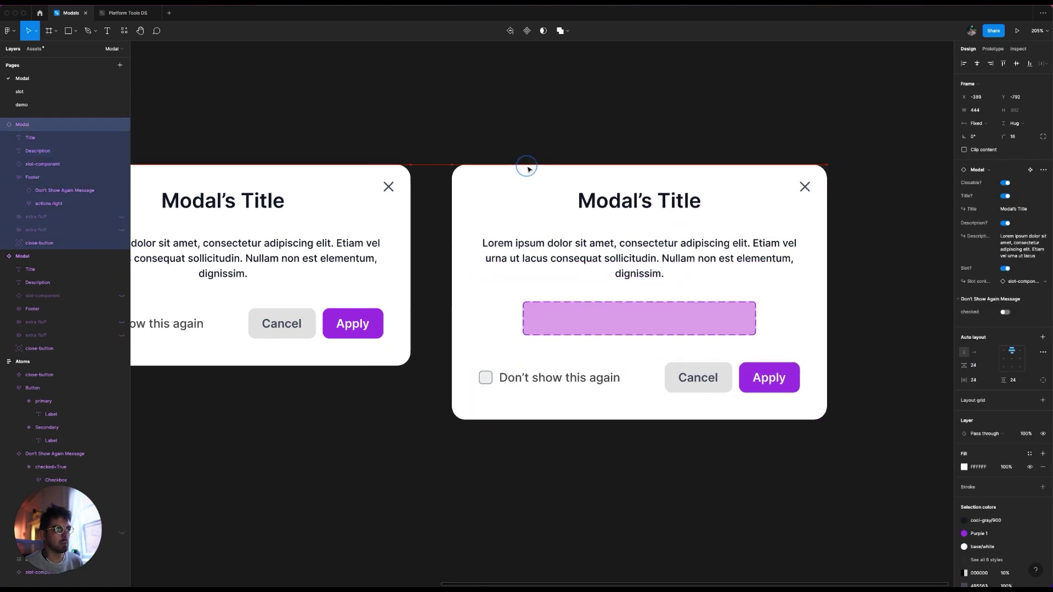
Enable Simplify all instances in the Modal component's configuration, then select the right instance
{"action": "scroll", "coordinate": [518, 136], "scroll_direction": "down", "scroll_amount": 4}
{"action": "scroll", "coordinate": [488, 181], "scroll_direction": "right", "scroll_amount": 2}
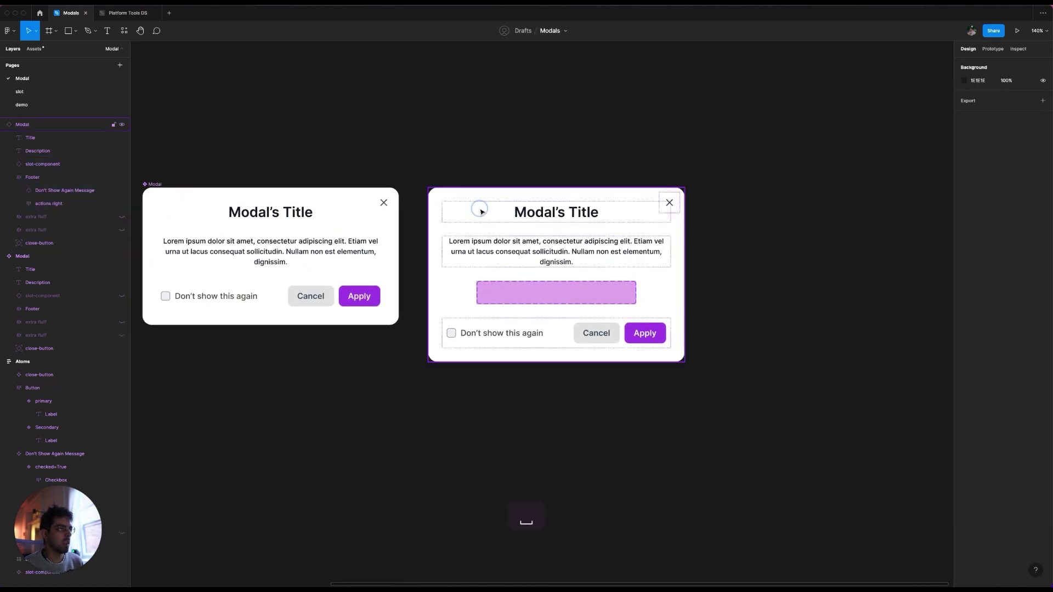
{"action": "left_click_drag", "start_coordinate": [492, 203], "coordinate": [513, 205]}
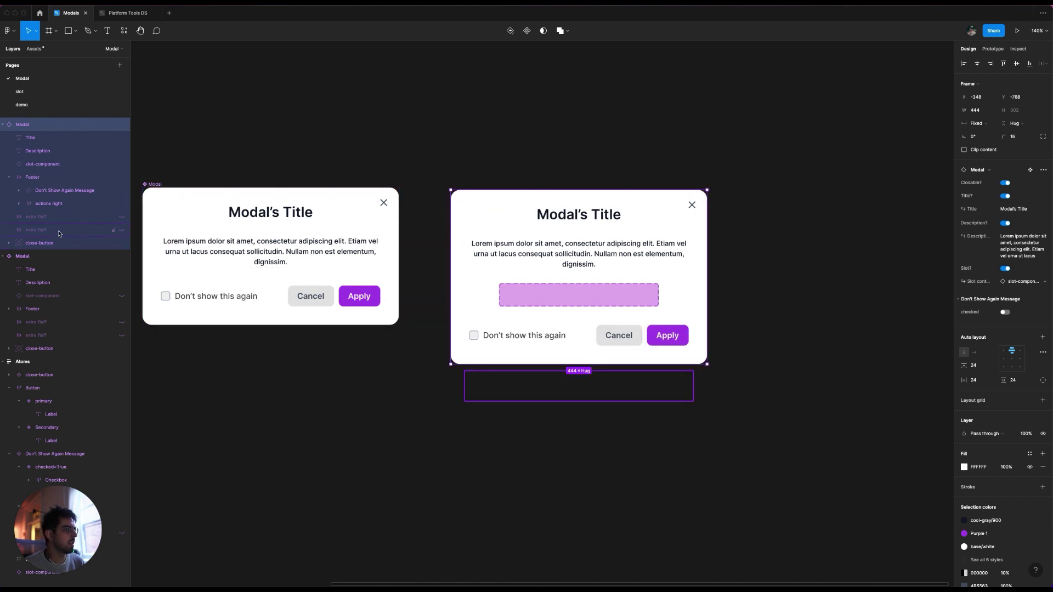
{"action": "left_click", "coordinate": [158, 200]}
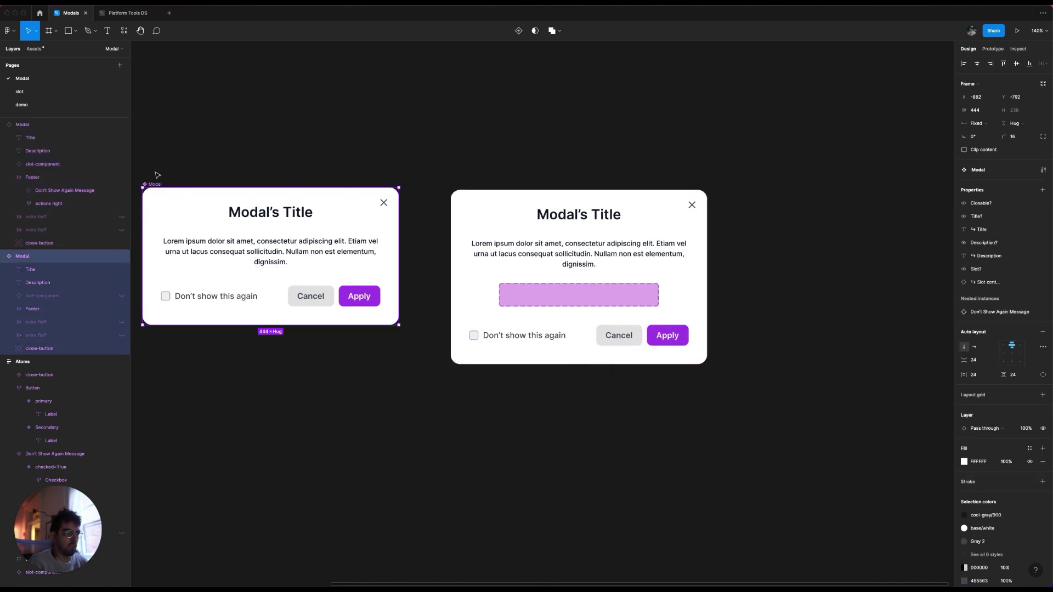
{"action": "left_click_drag", "start_coordinate": [210, 157], "coordinate": [269, 90]}
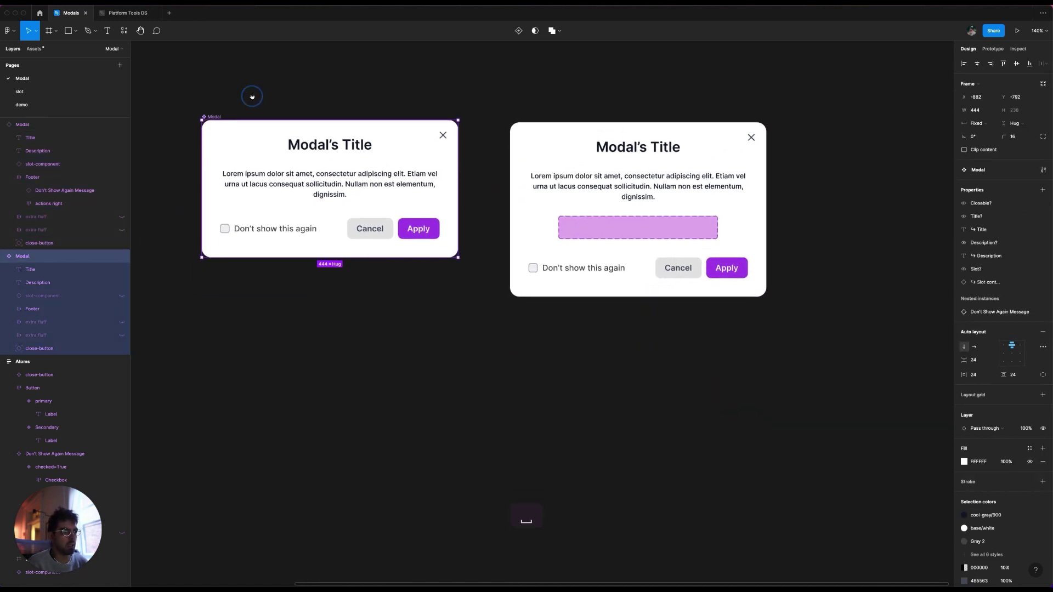
{"action": "left_click", "coordinate": [1044, 170]}
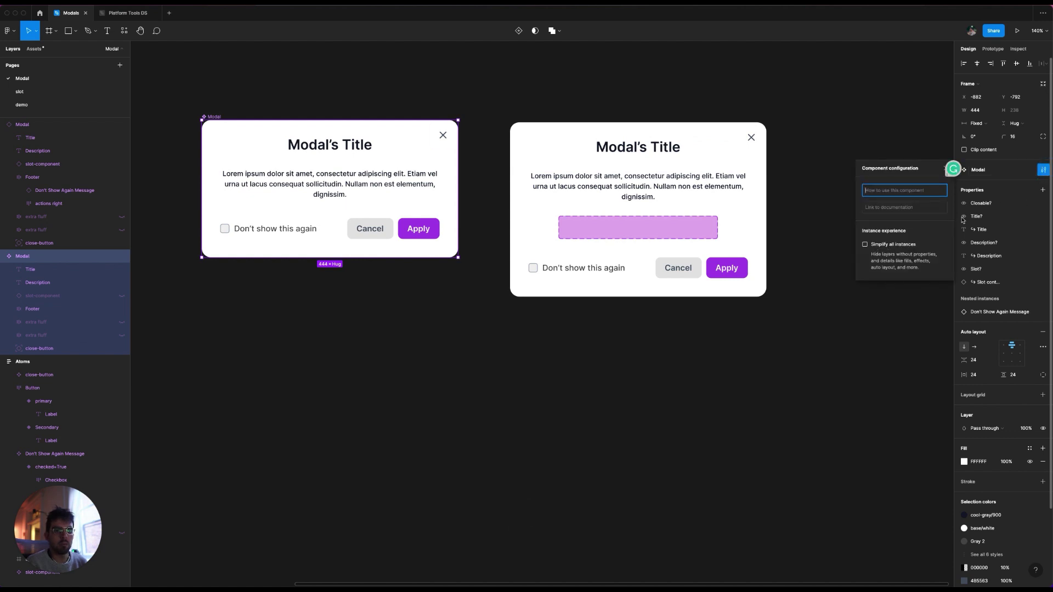
{"action": "left_click", "coordinate": [1002, 174]}
{"action": "key", "text": "Escape"}
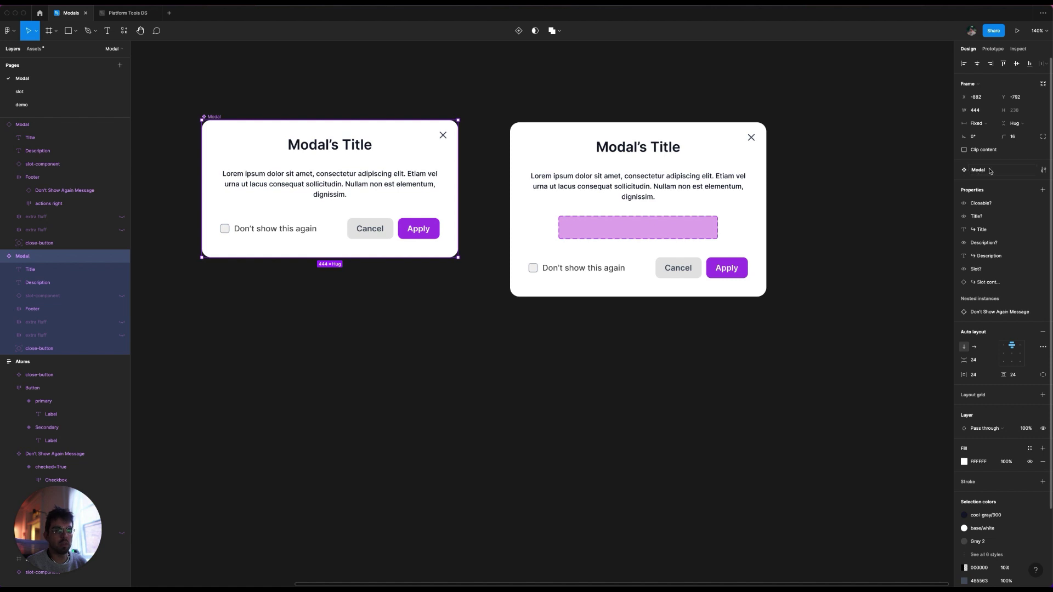
{"action": "left_click", "coordinate": [1043, 170]}
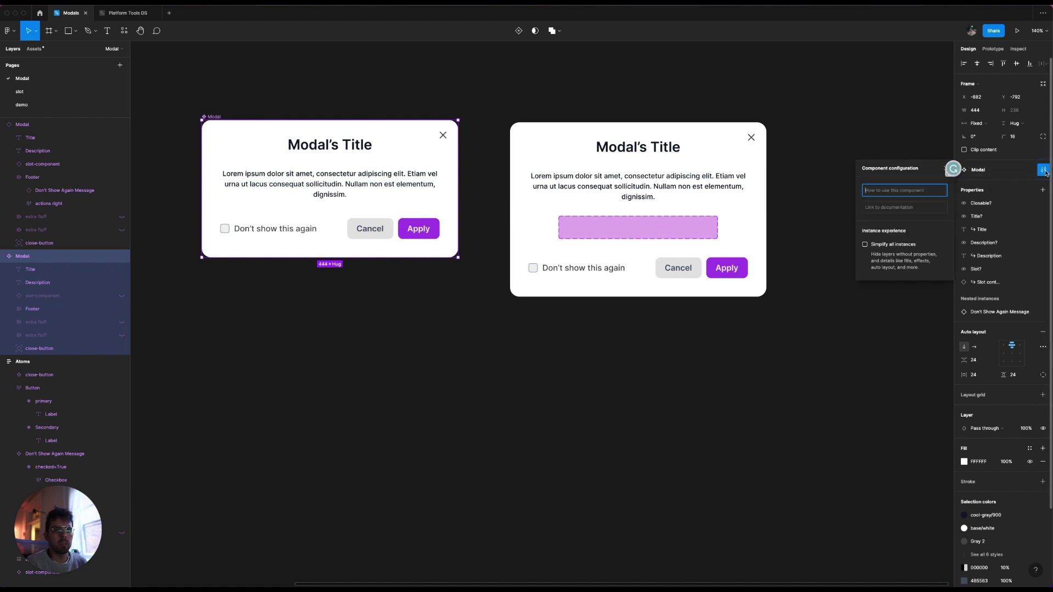
{"action": "left_click", "coordinate": [865, 245]}
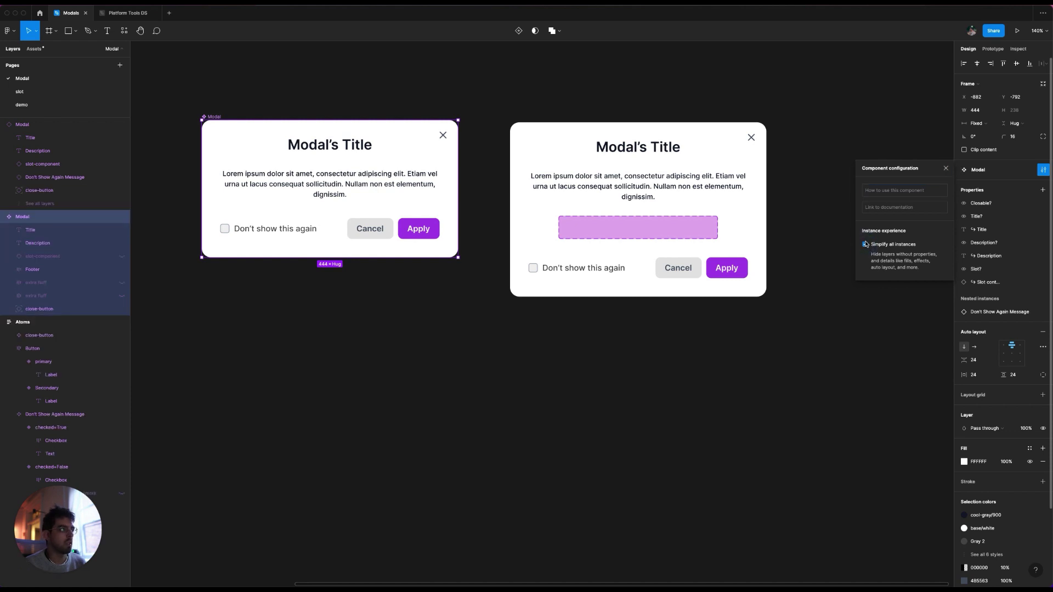
{"action": "left_click", "coordinate": [579, 395]}
{"action": "left_click", "coordinate": [541, 131]}
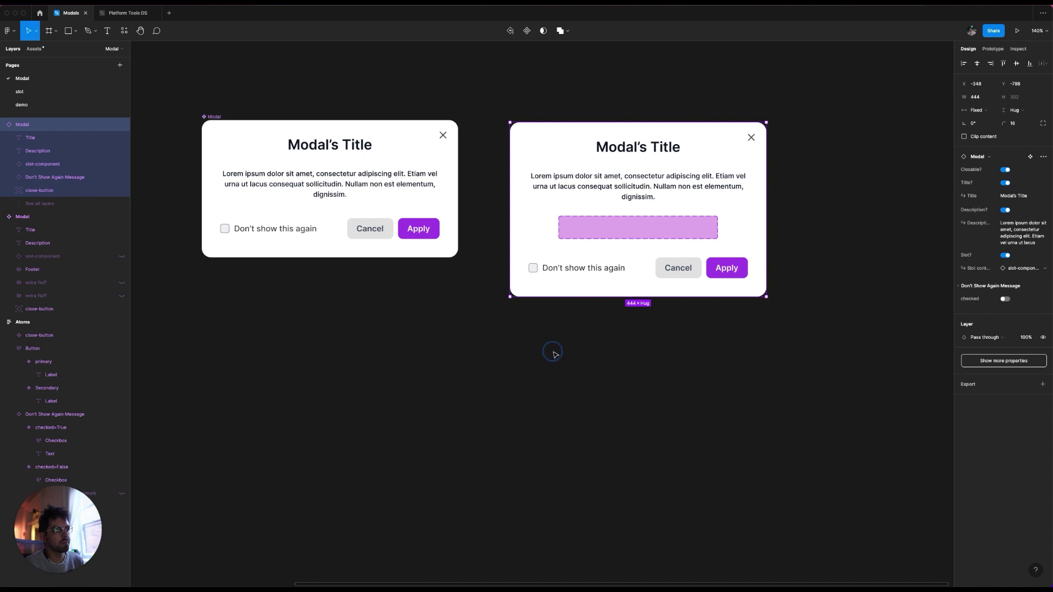
{"action": "scroll", "coordinate": [501, 152], "scroll_direction": "down", "scroll_amount": 3}
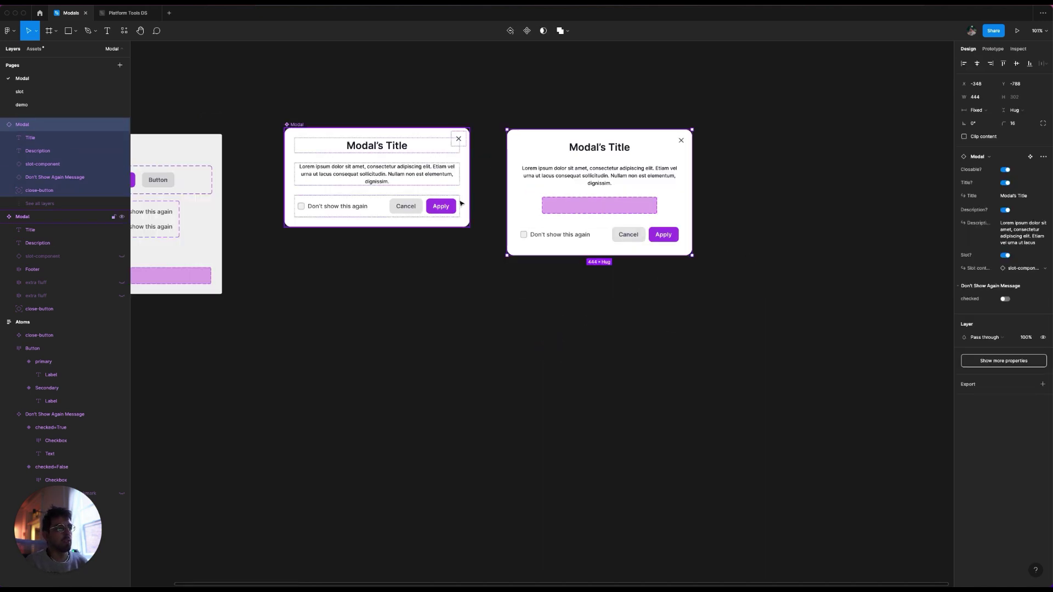
{"action": "left_click_drag", "start_coordinate": [415, 304], "coordinate": [499, 301]}
{"action": "scroll", "coordinate": [554, 189], "scroll_direction": "up", "scroll_amount": 5}
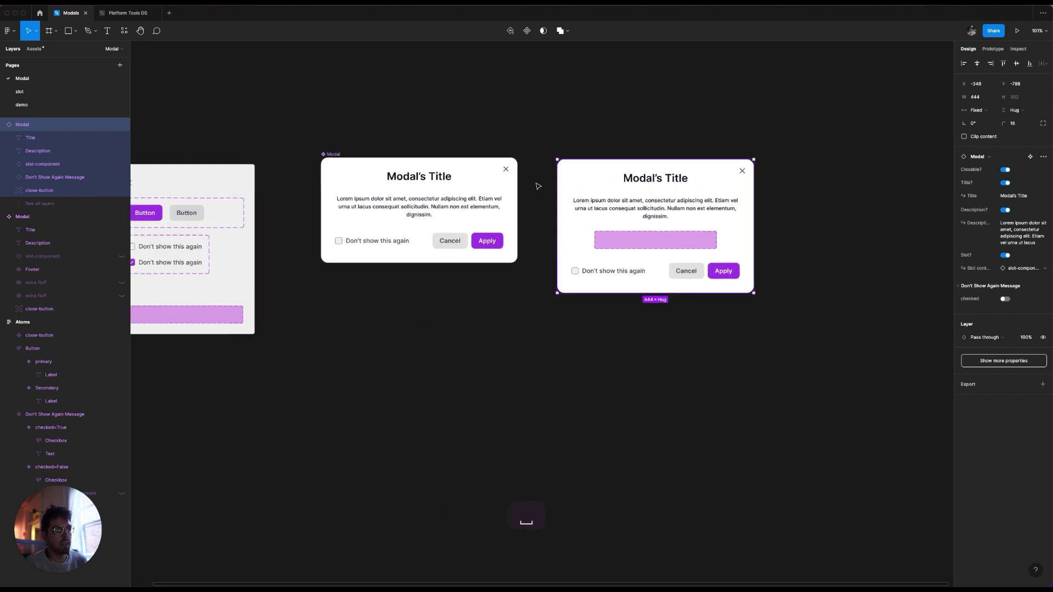
{"action": "scroll", "coordinate": [554, 163], "scroll_direction": "down", "scroll_amount": 2}
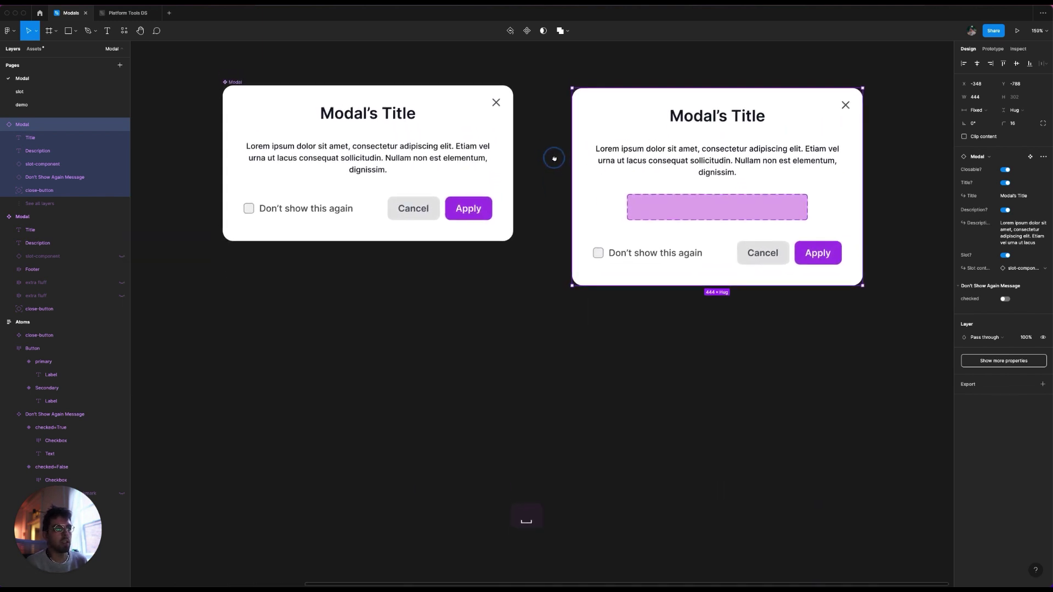